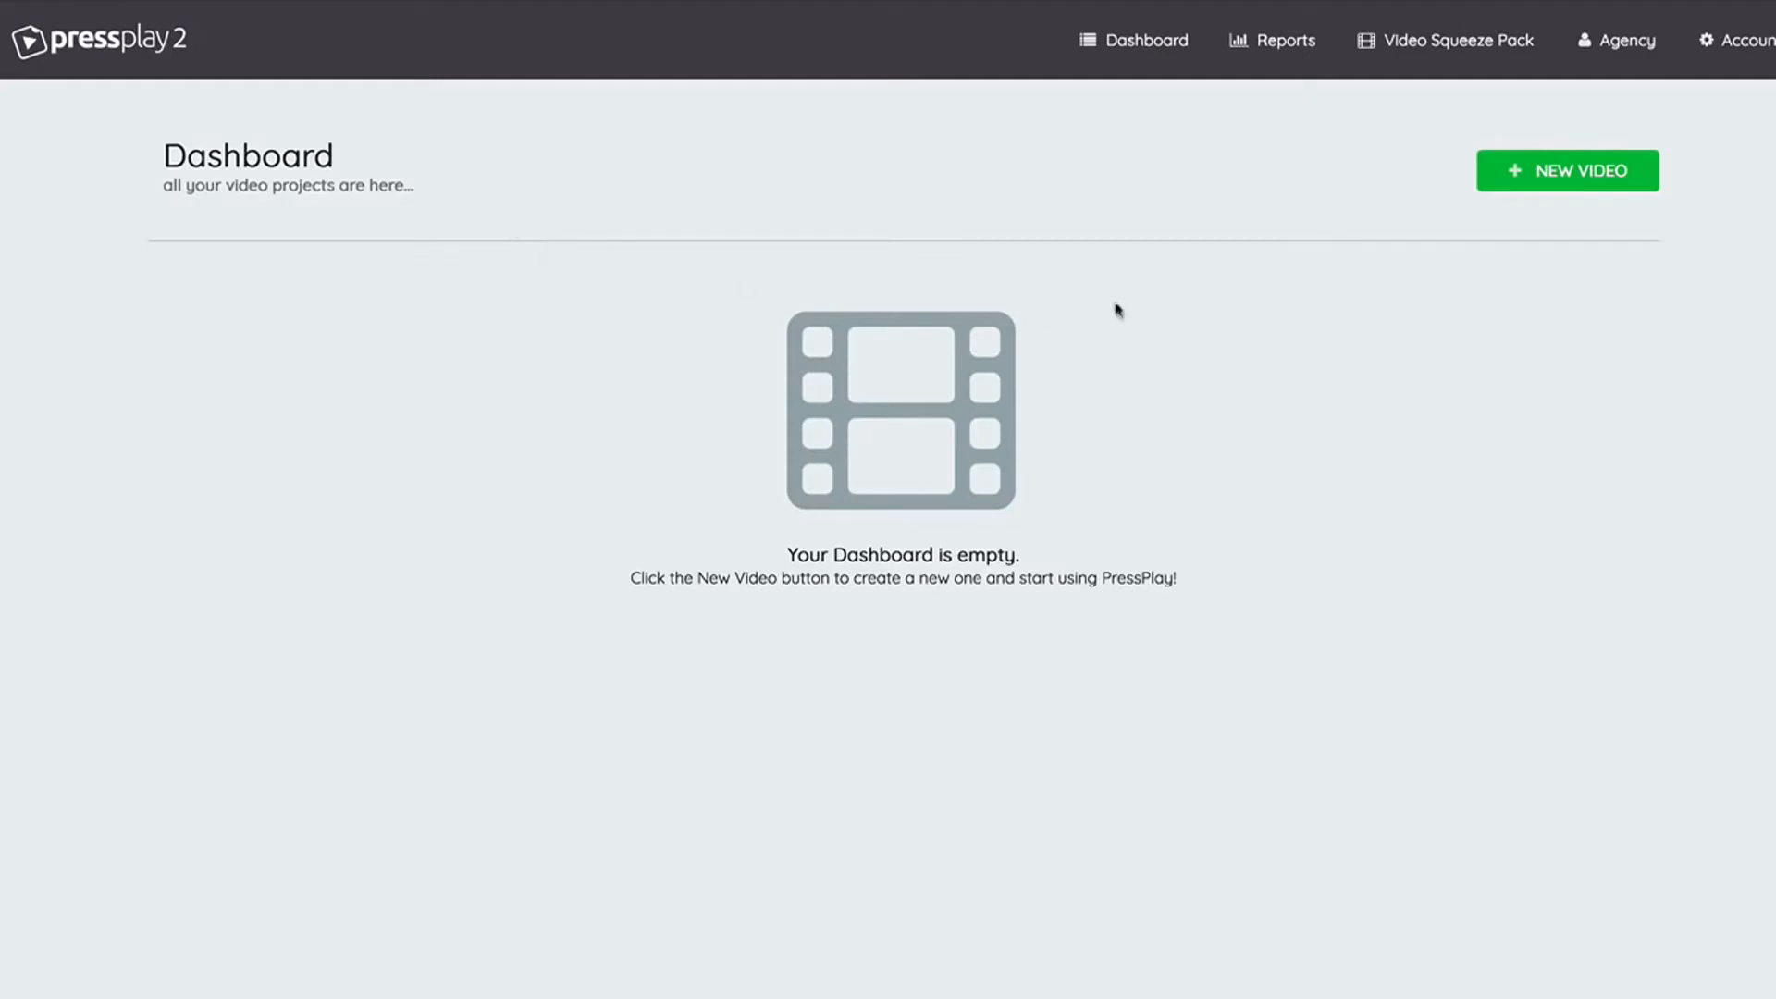
- Create a new video with campaign name "Test Campaign" and project title "Demo #1"
left_click(1522, 170)
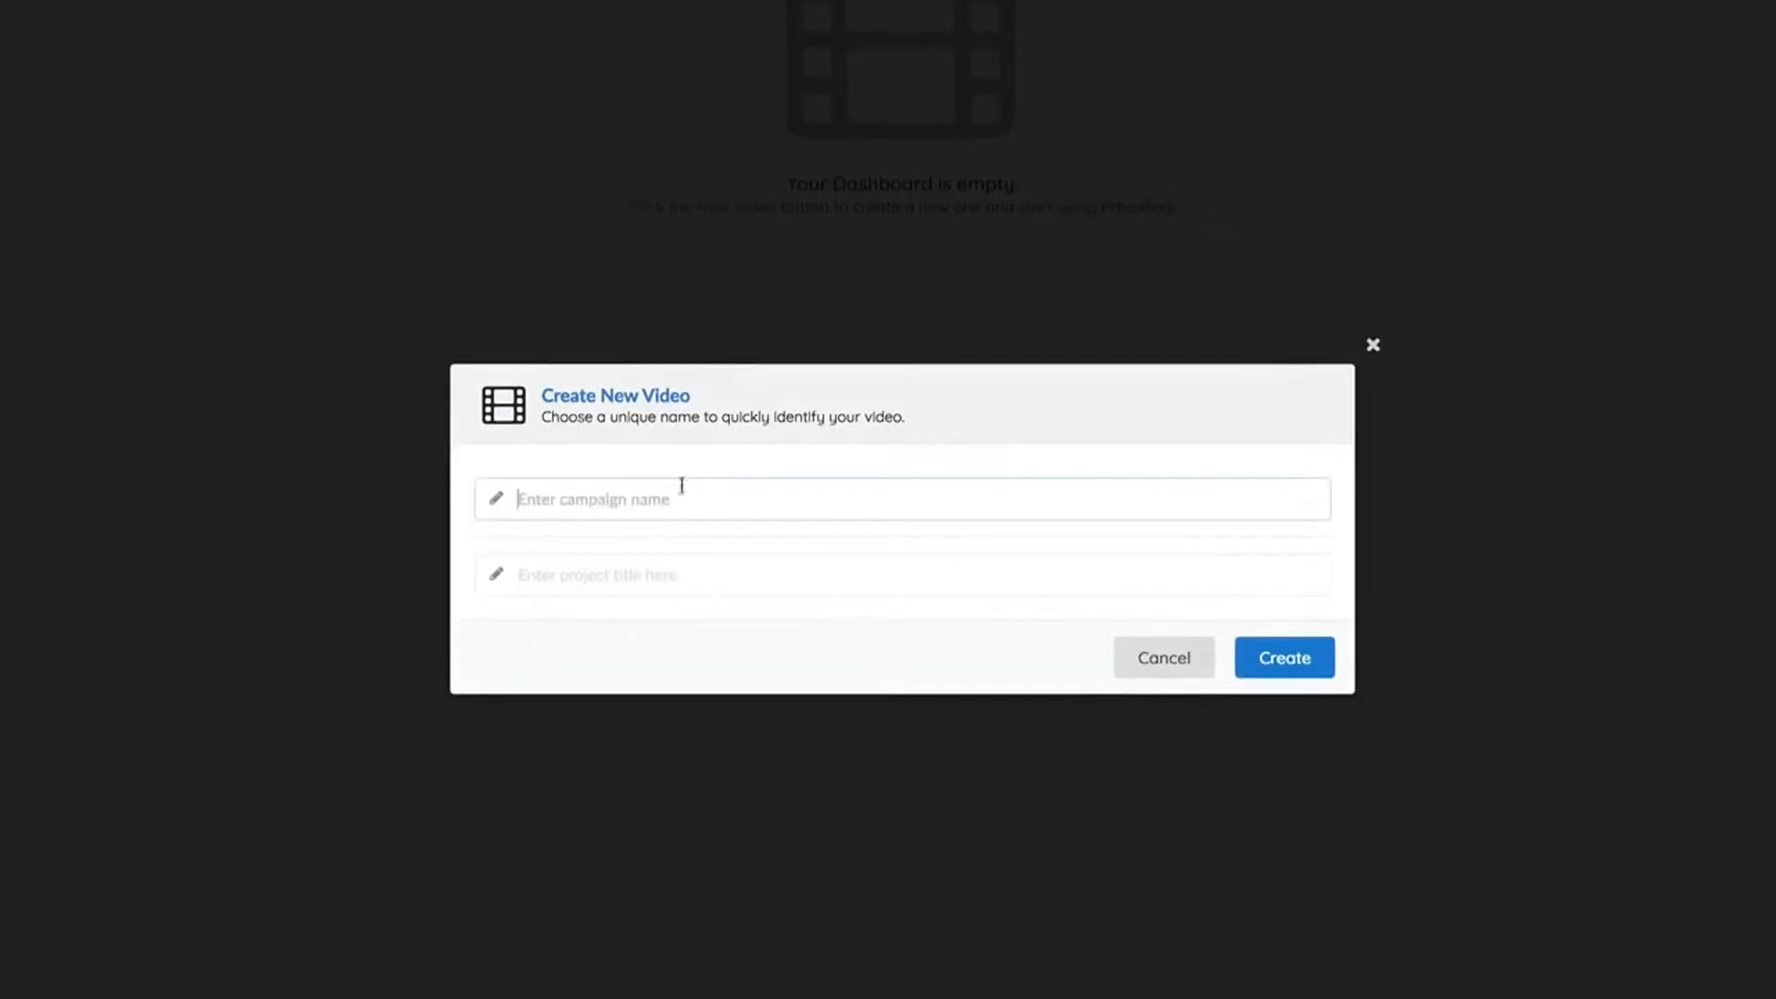
left_click(677, 497)
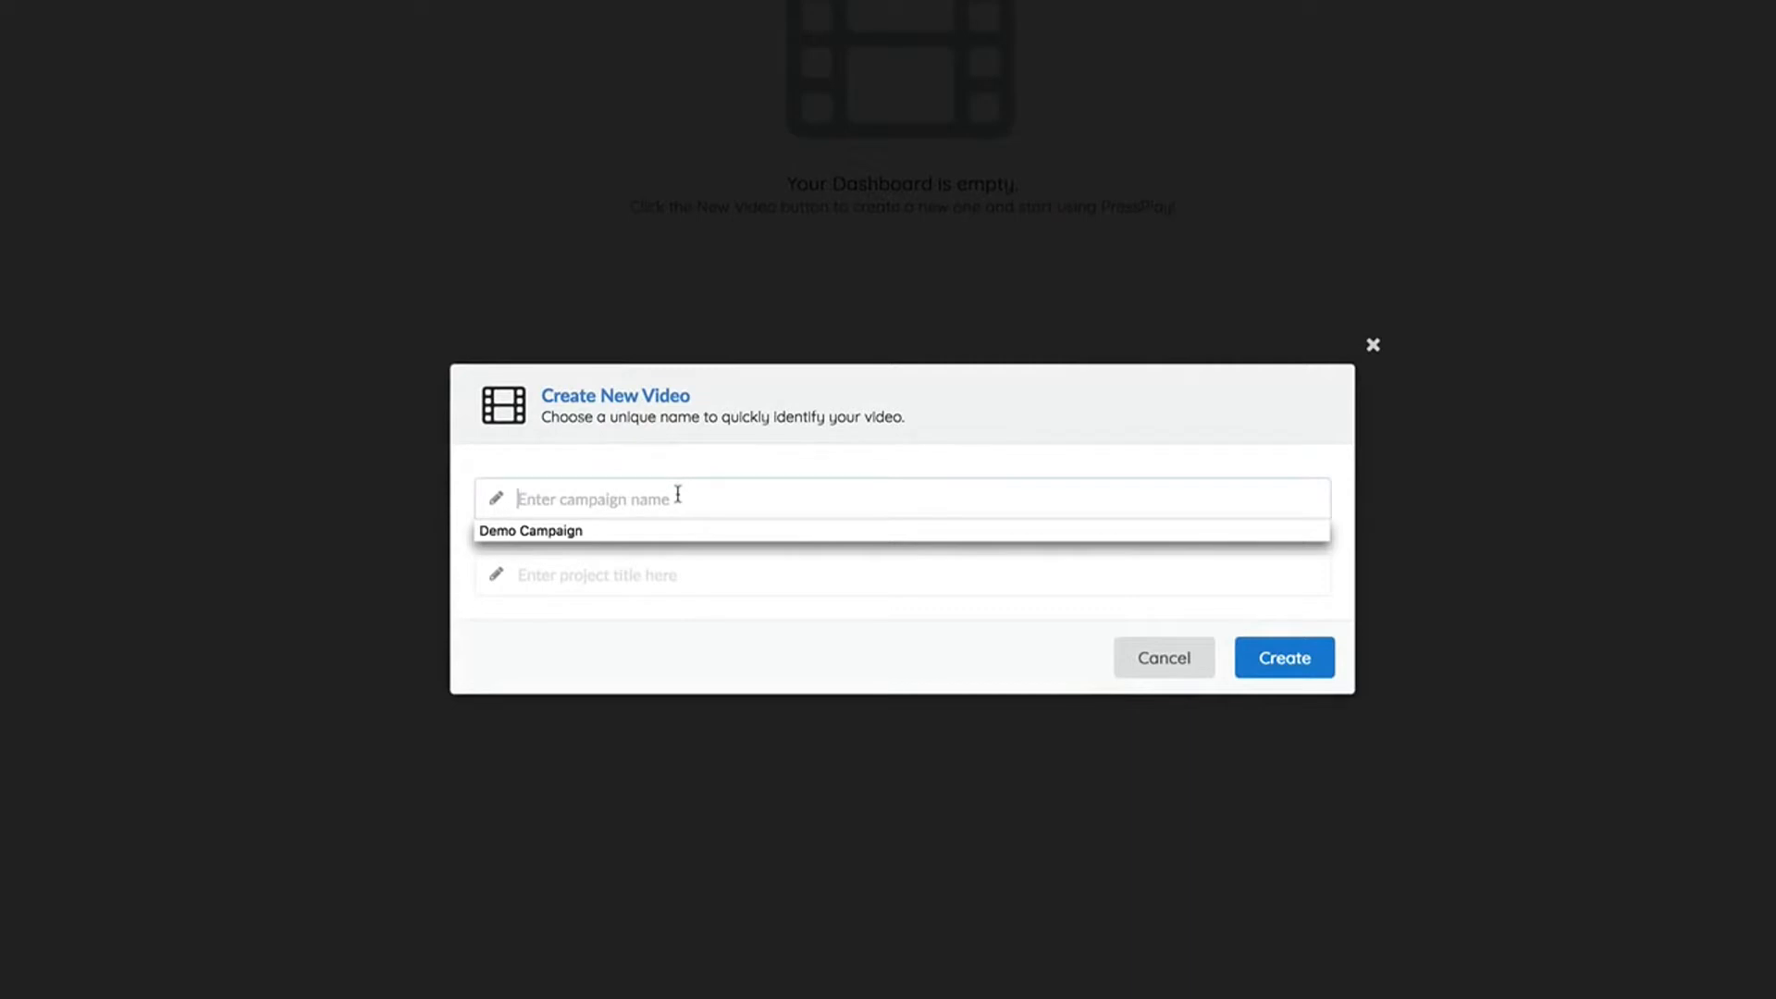
type("Test Ca")
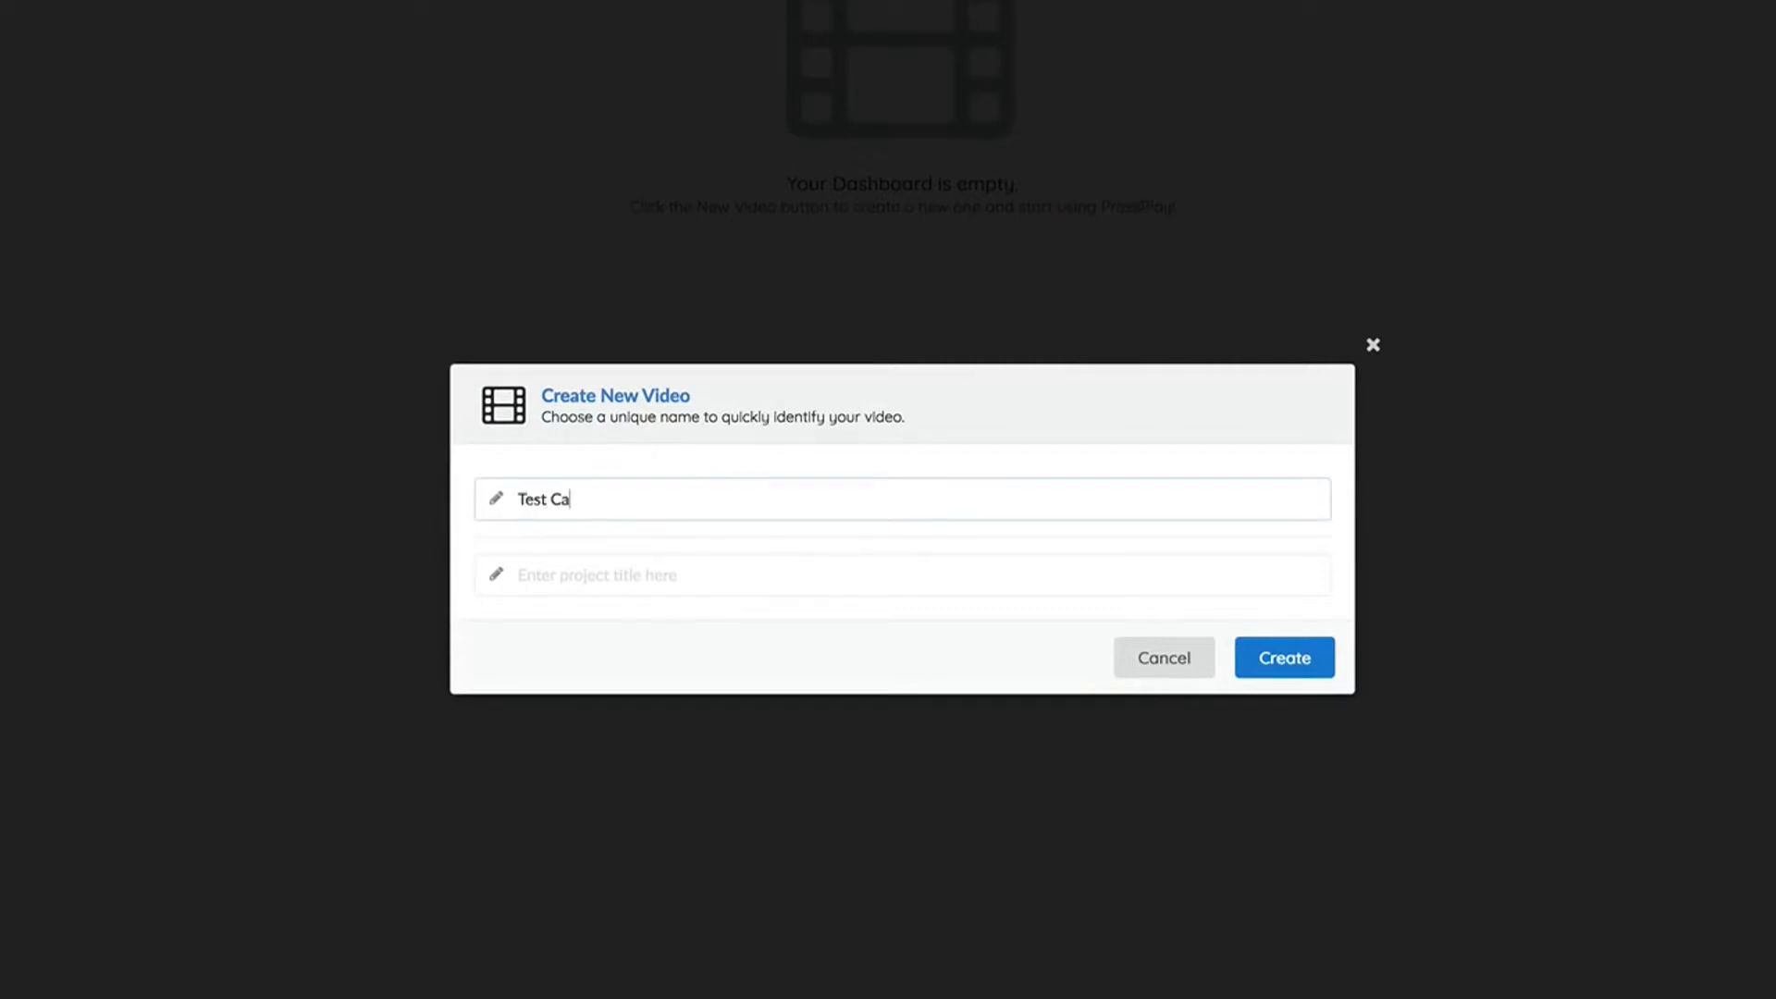
type("mpaign")
key("Tab")
type("Demo #1")
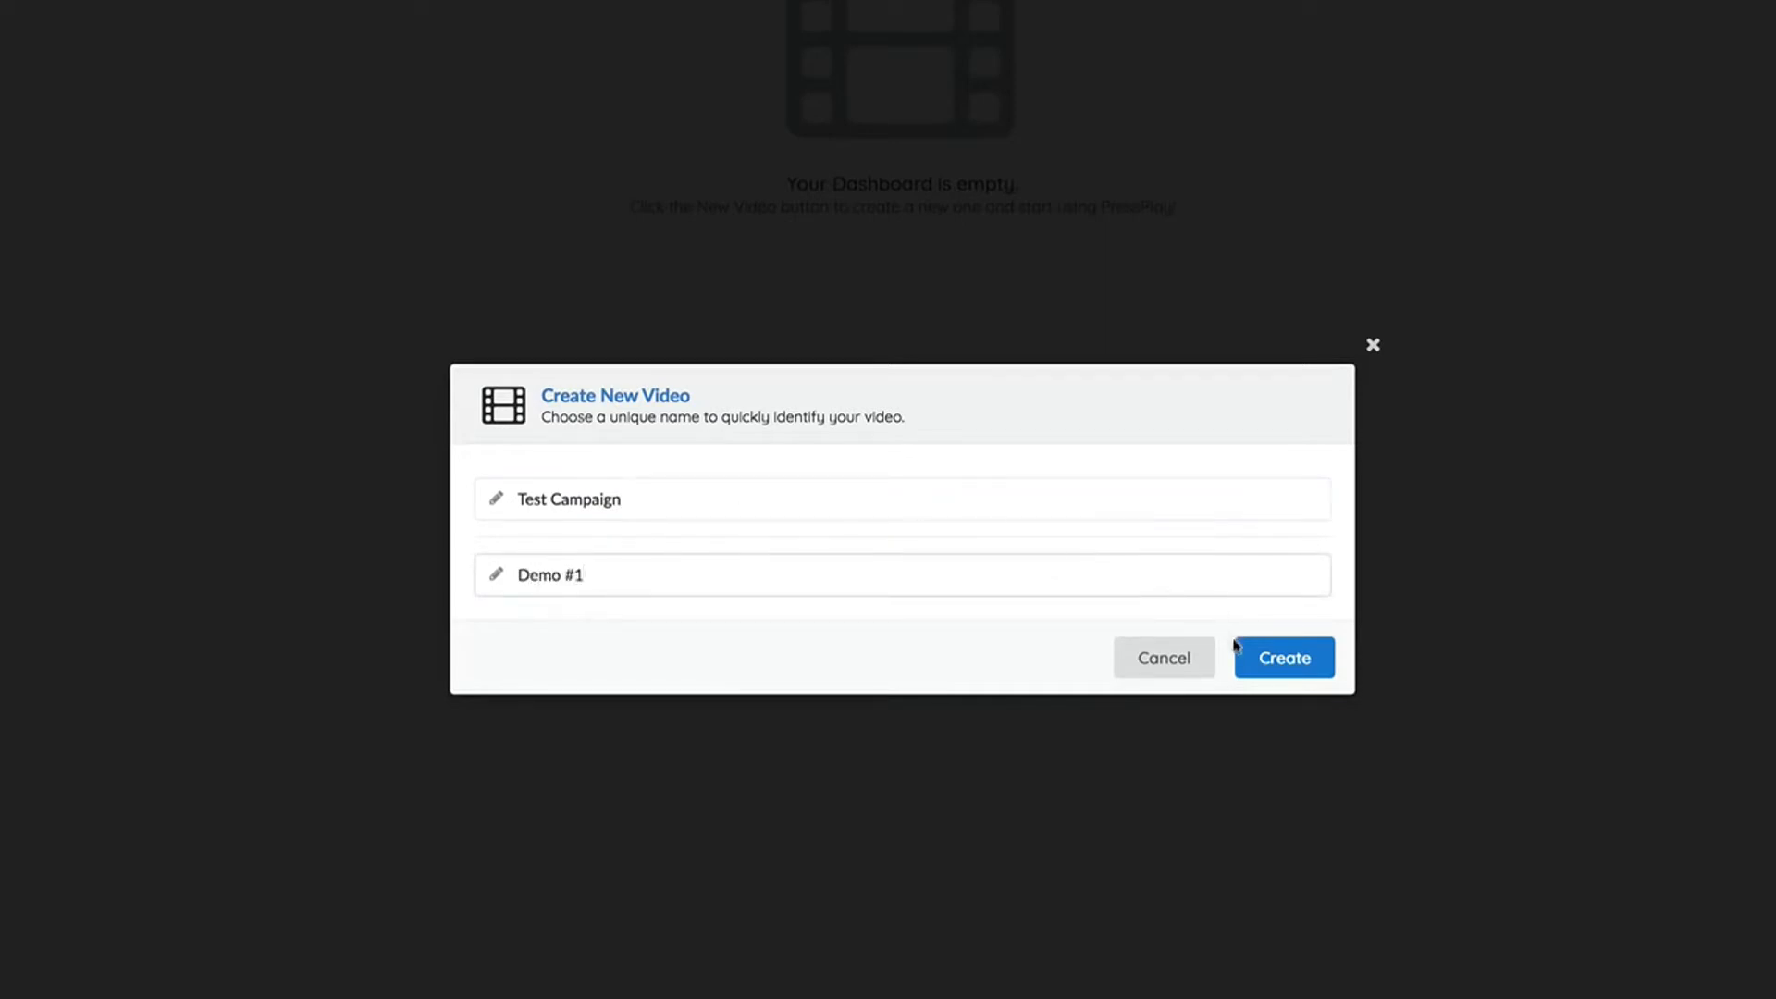
left_click(1277, 663)
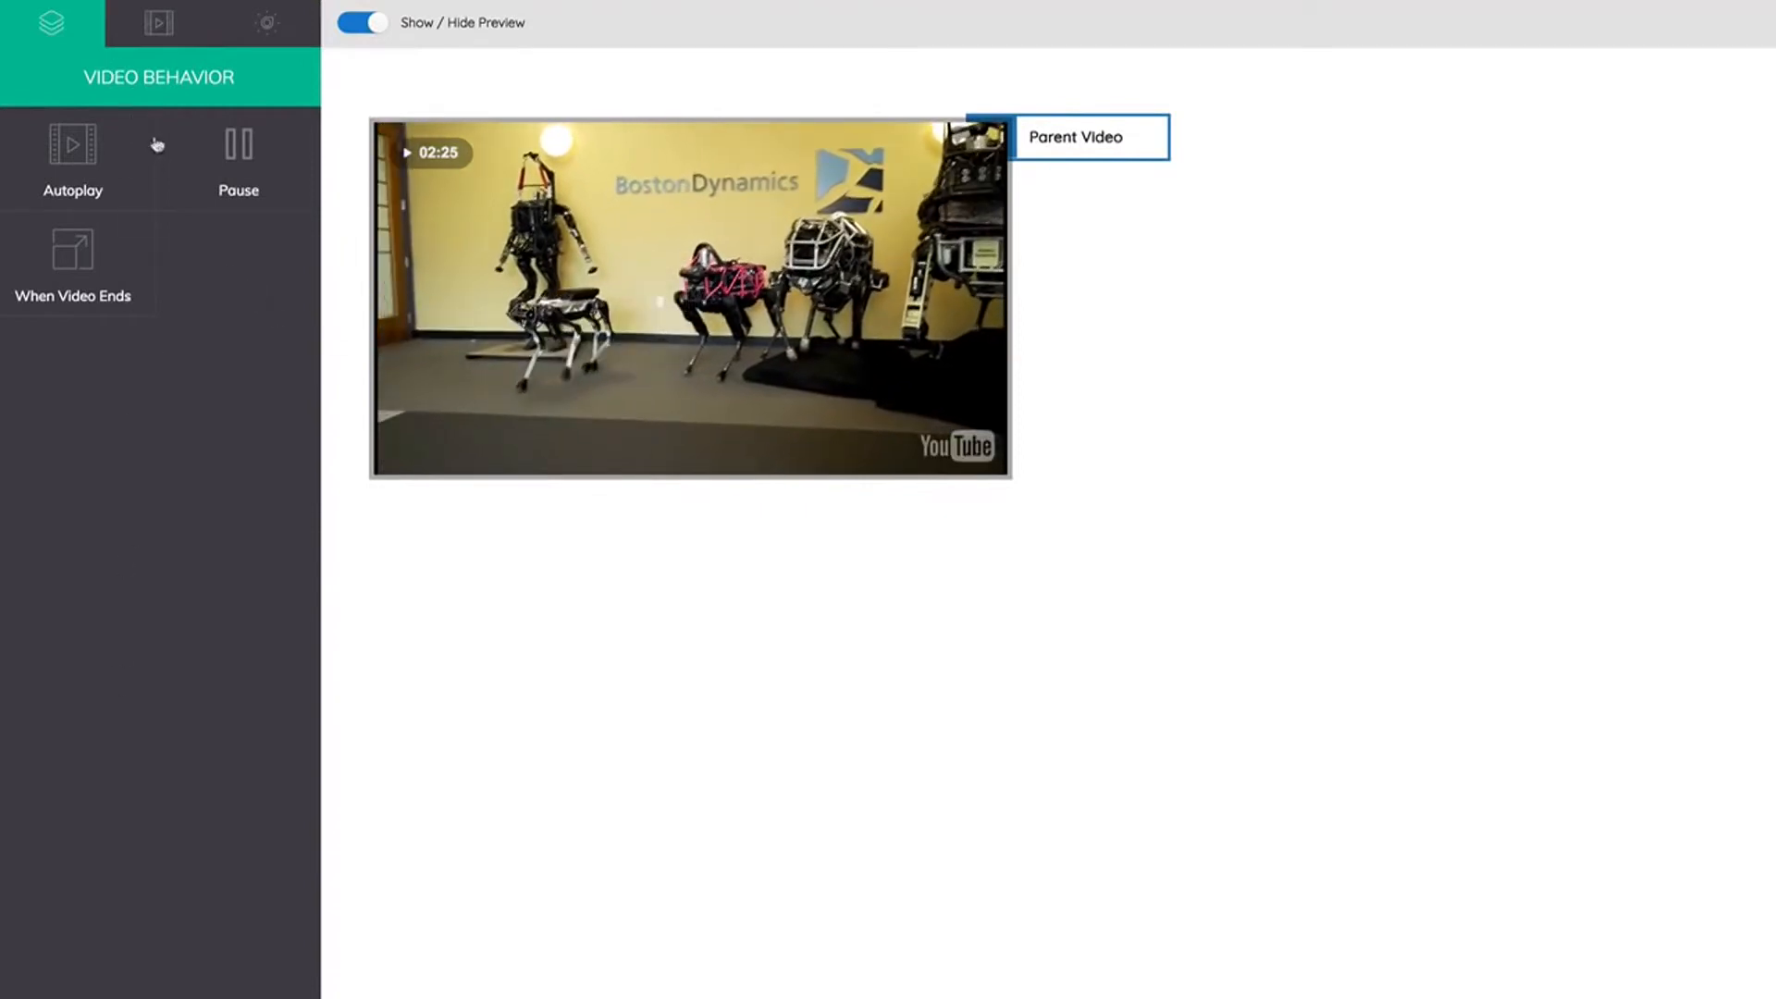
- Move the Parent Video node clear of the video preview and close its settings
left_click_drag(1134, 148, 1225, 241)
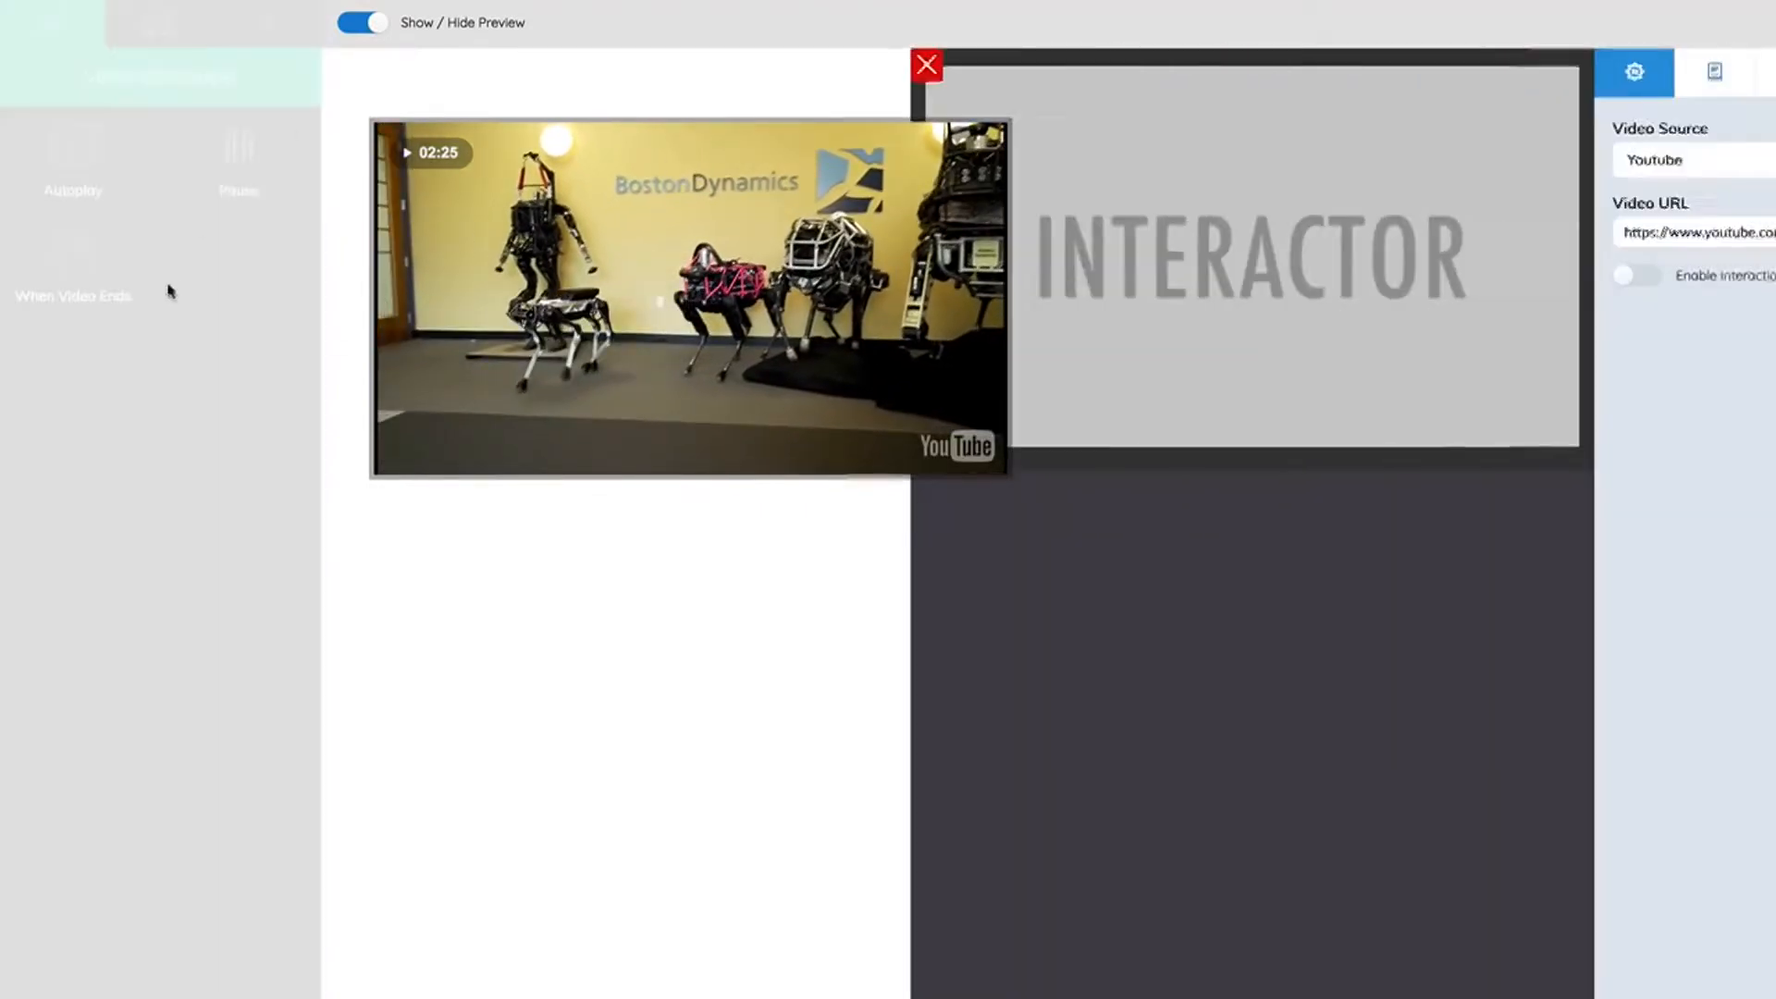
left_click(828, 66)
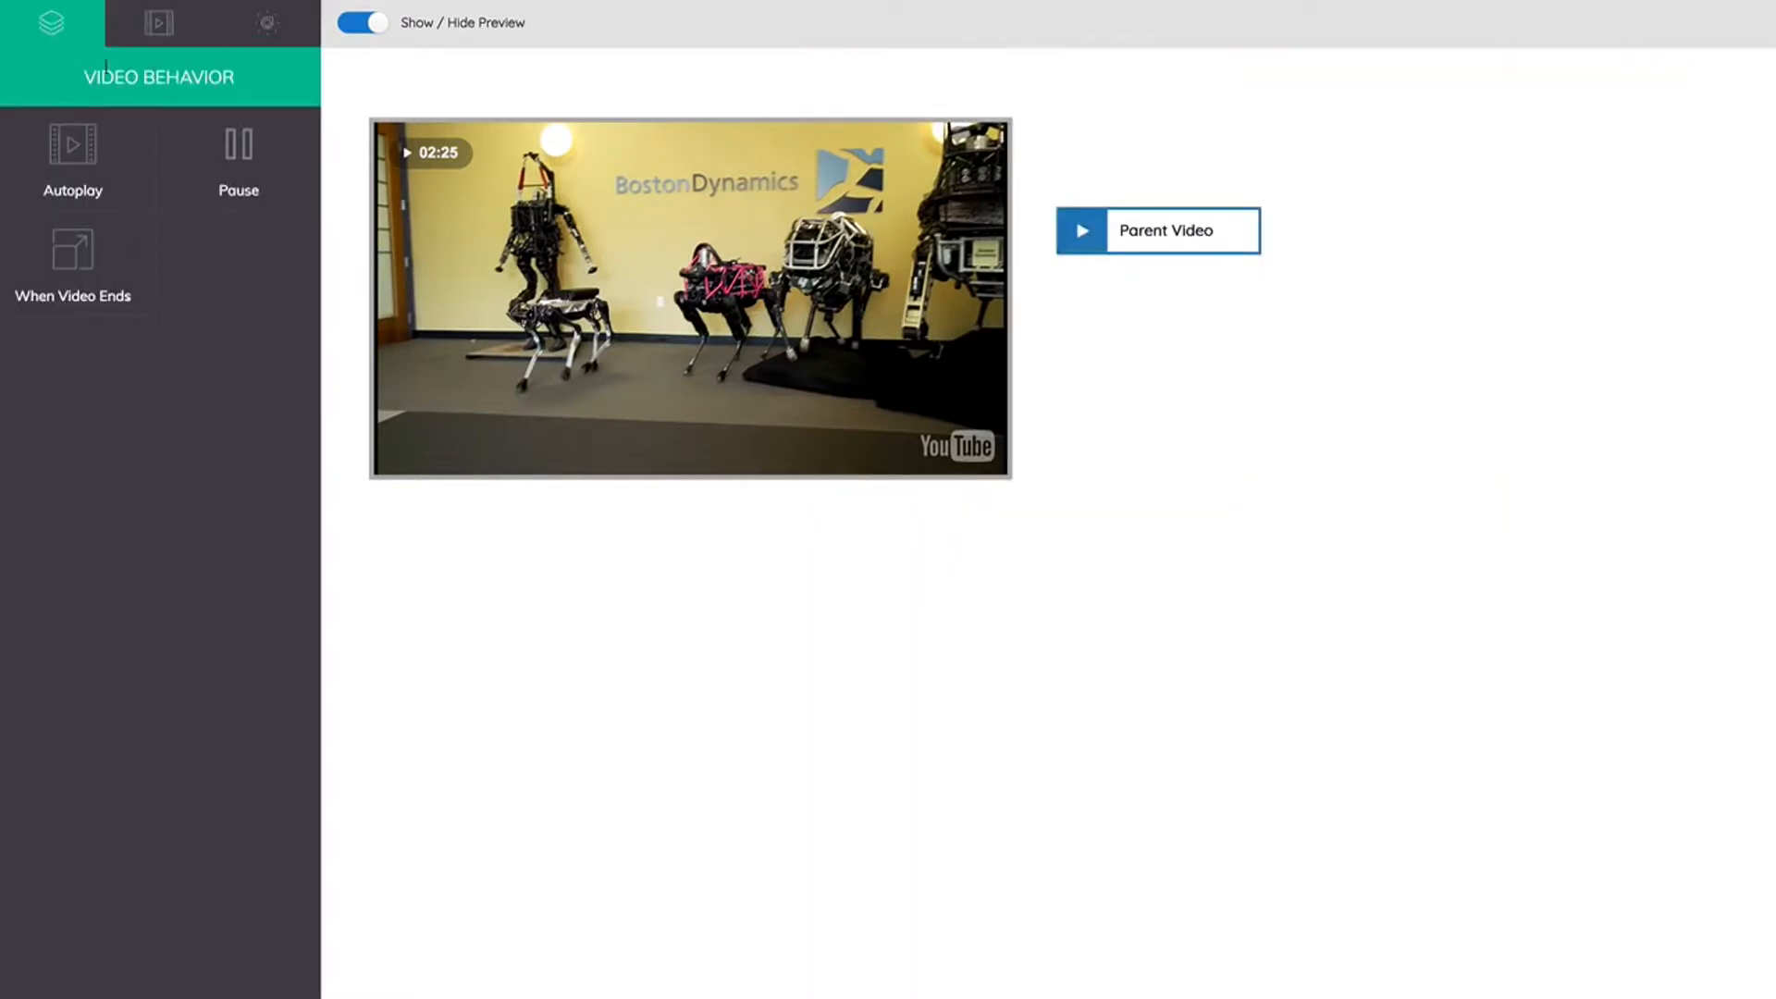
- Examine the video behavior options for autoplay, resuming where the viewer left off, pausing and what happens when the video ends
left_click(159, 33)
left_click(258, 37)
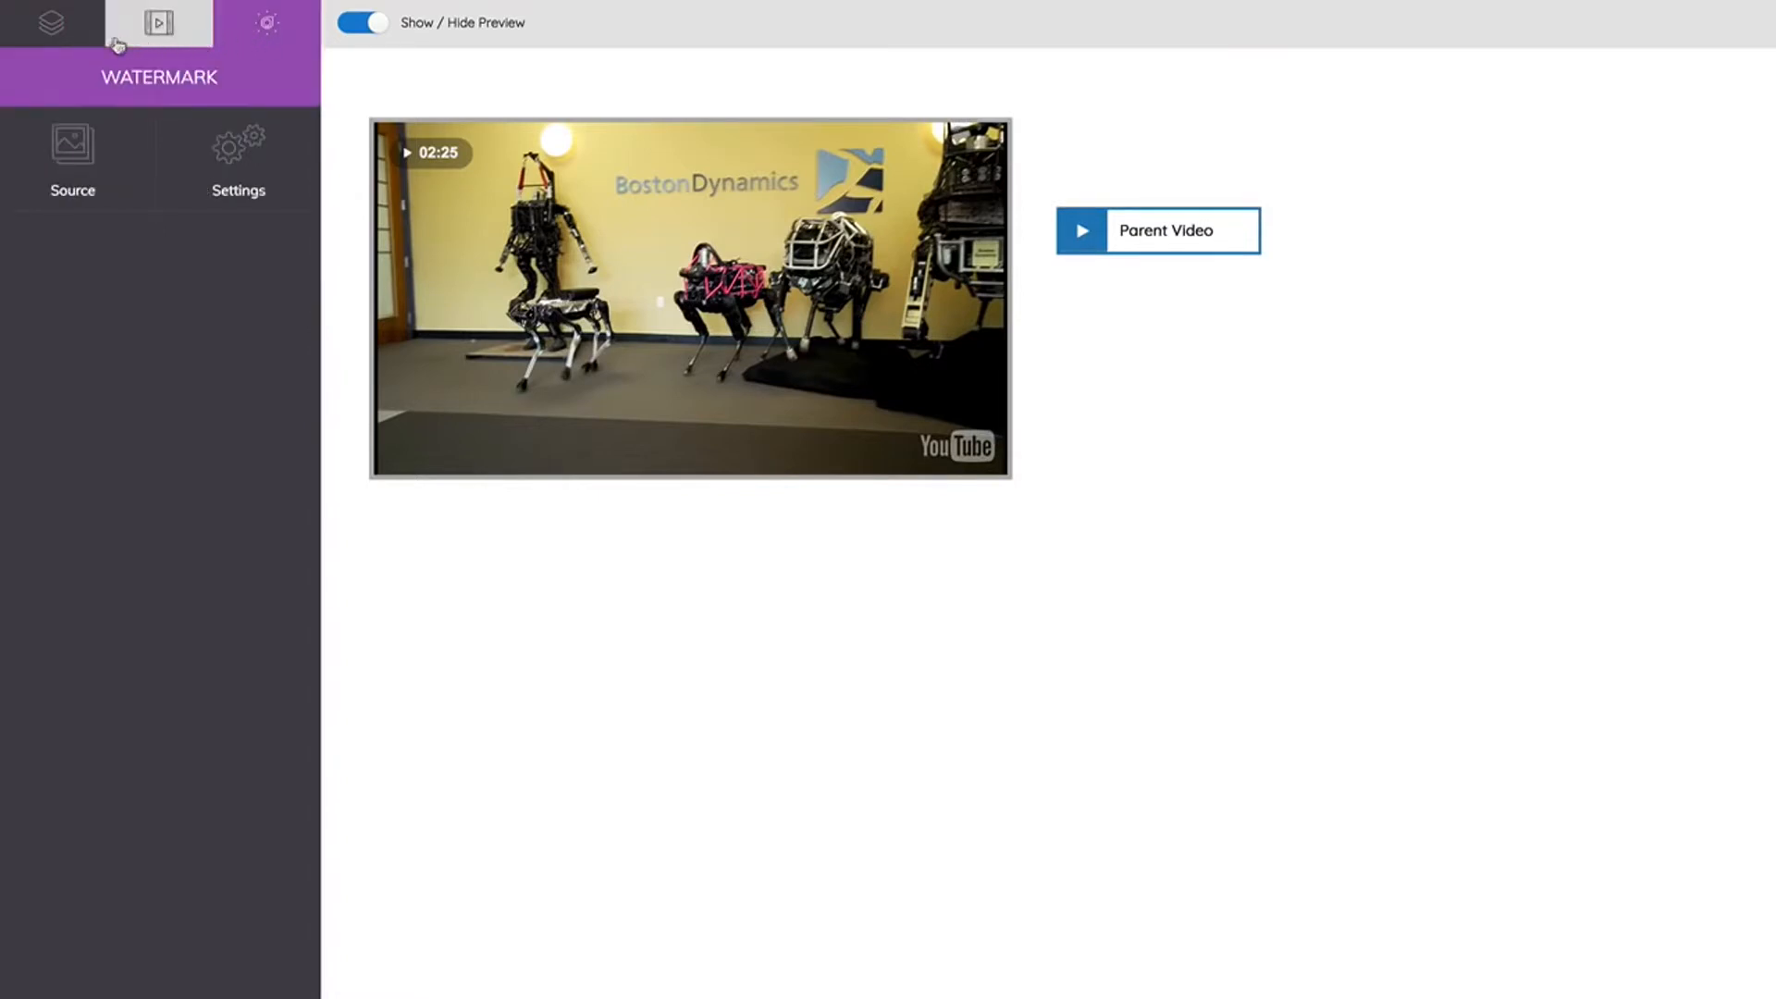
left_click(79, 47)
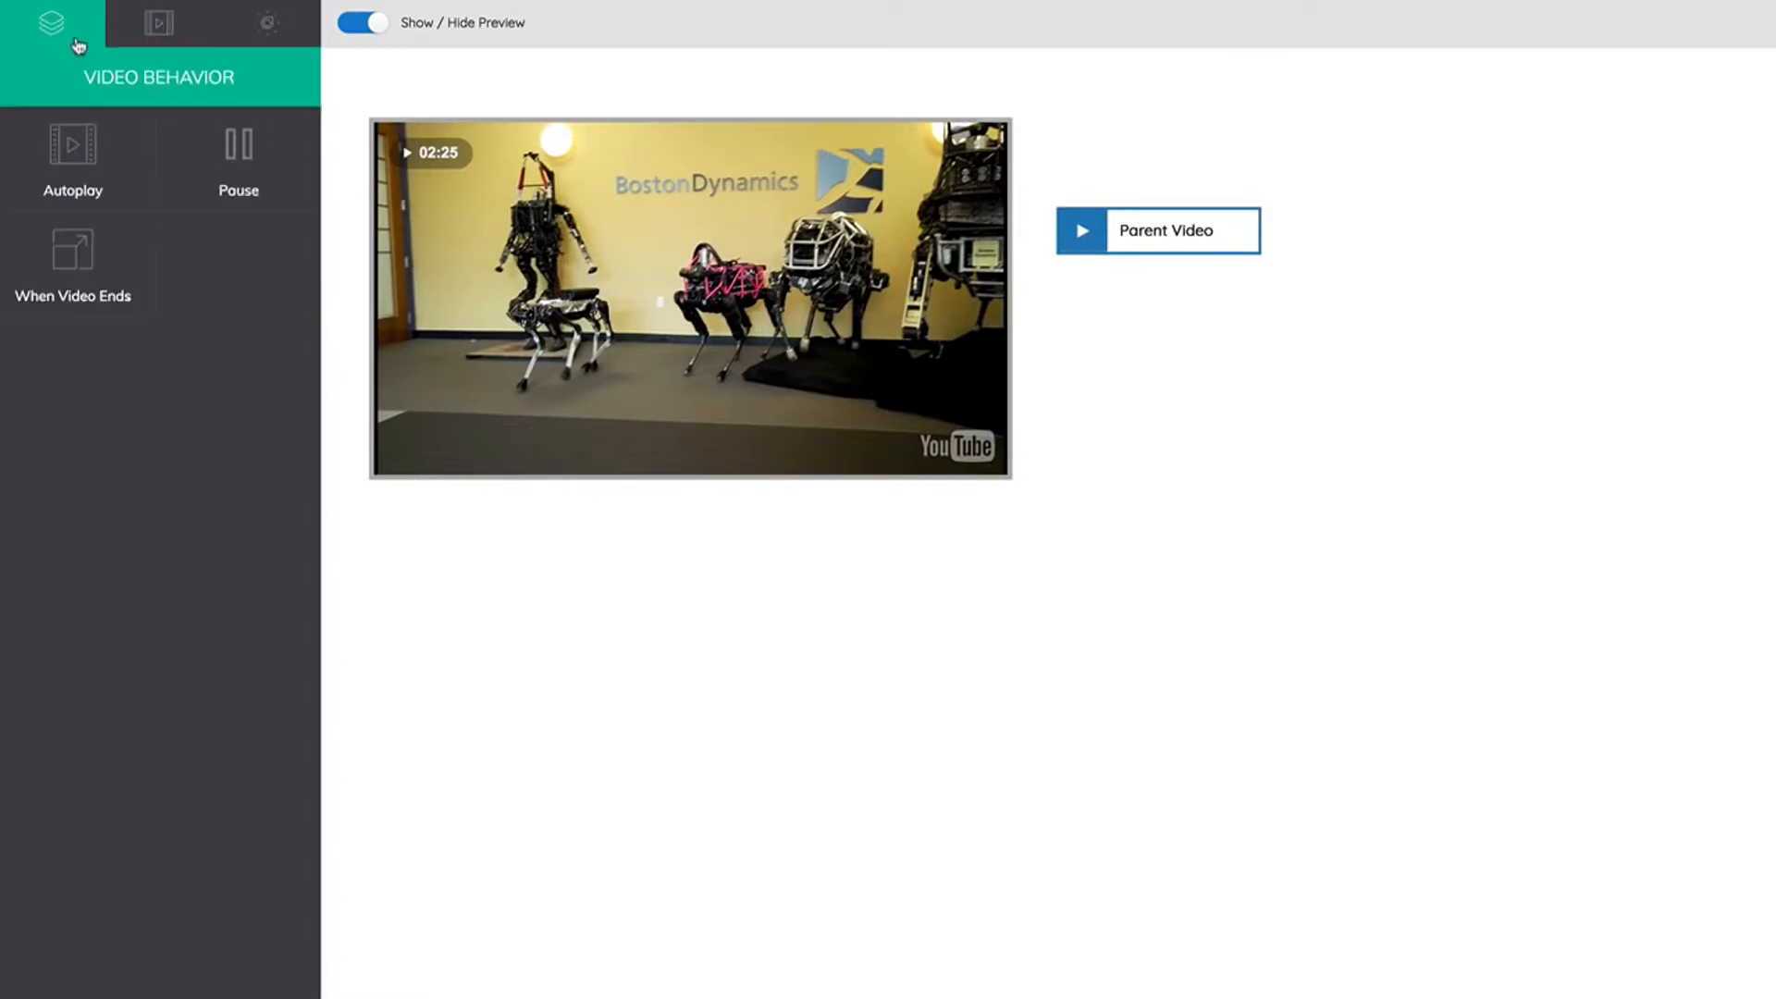
left_click(88, 189)
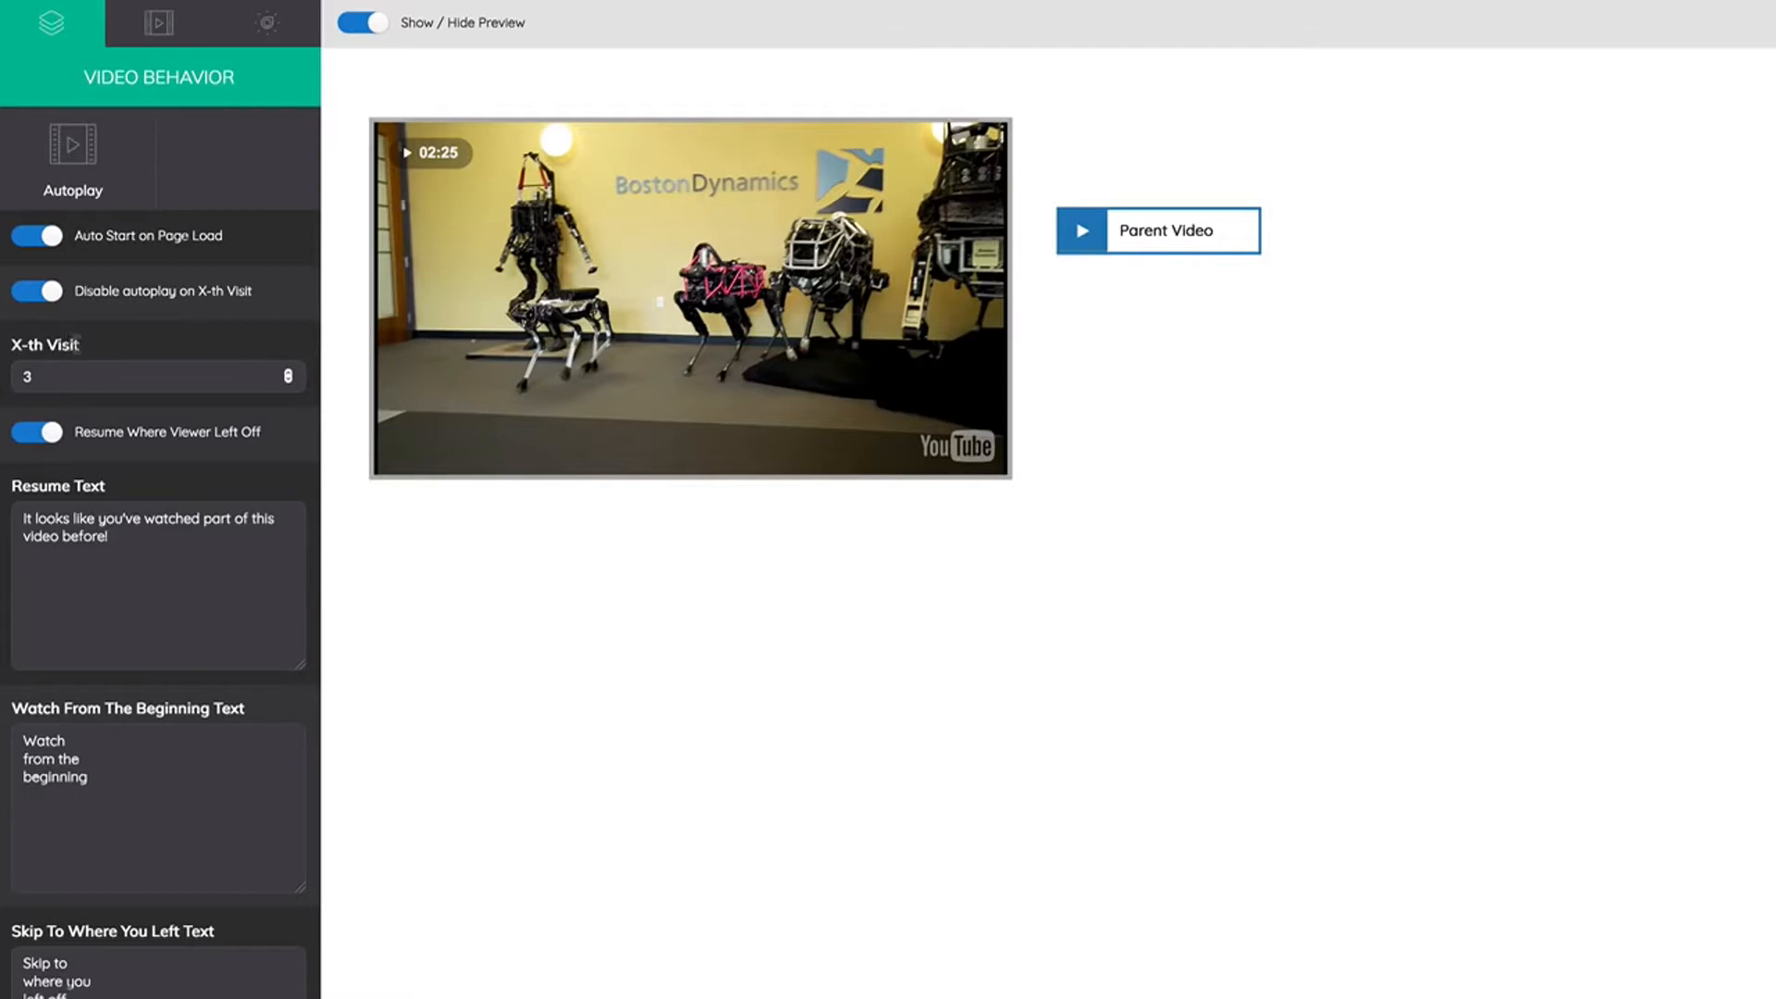
left_click(34, 436)
left_click(35, 442)
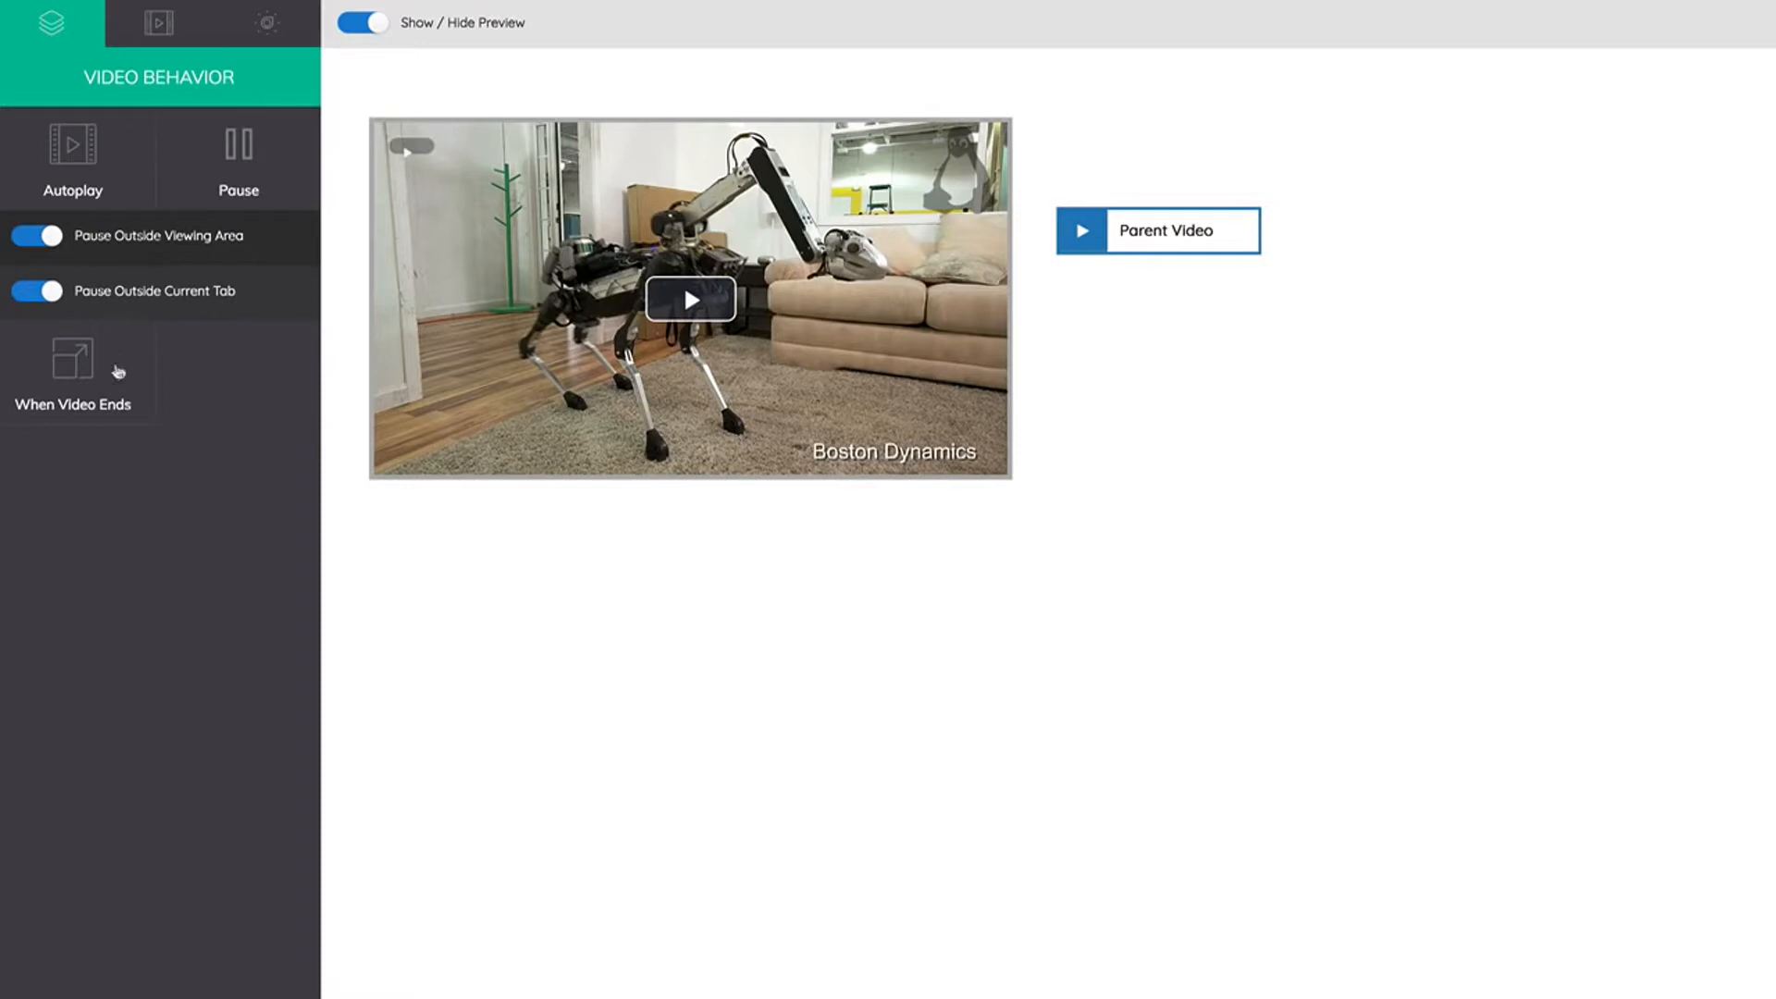
left_click(115, 386)
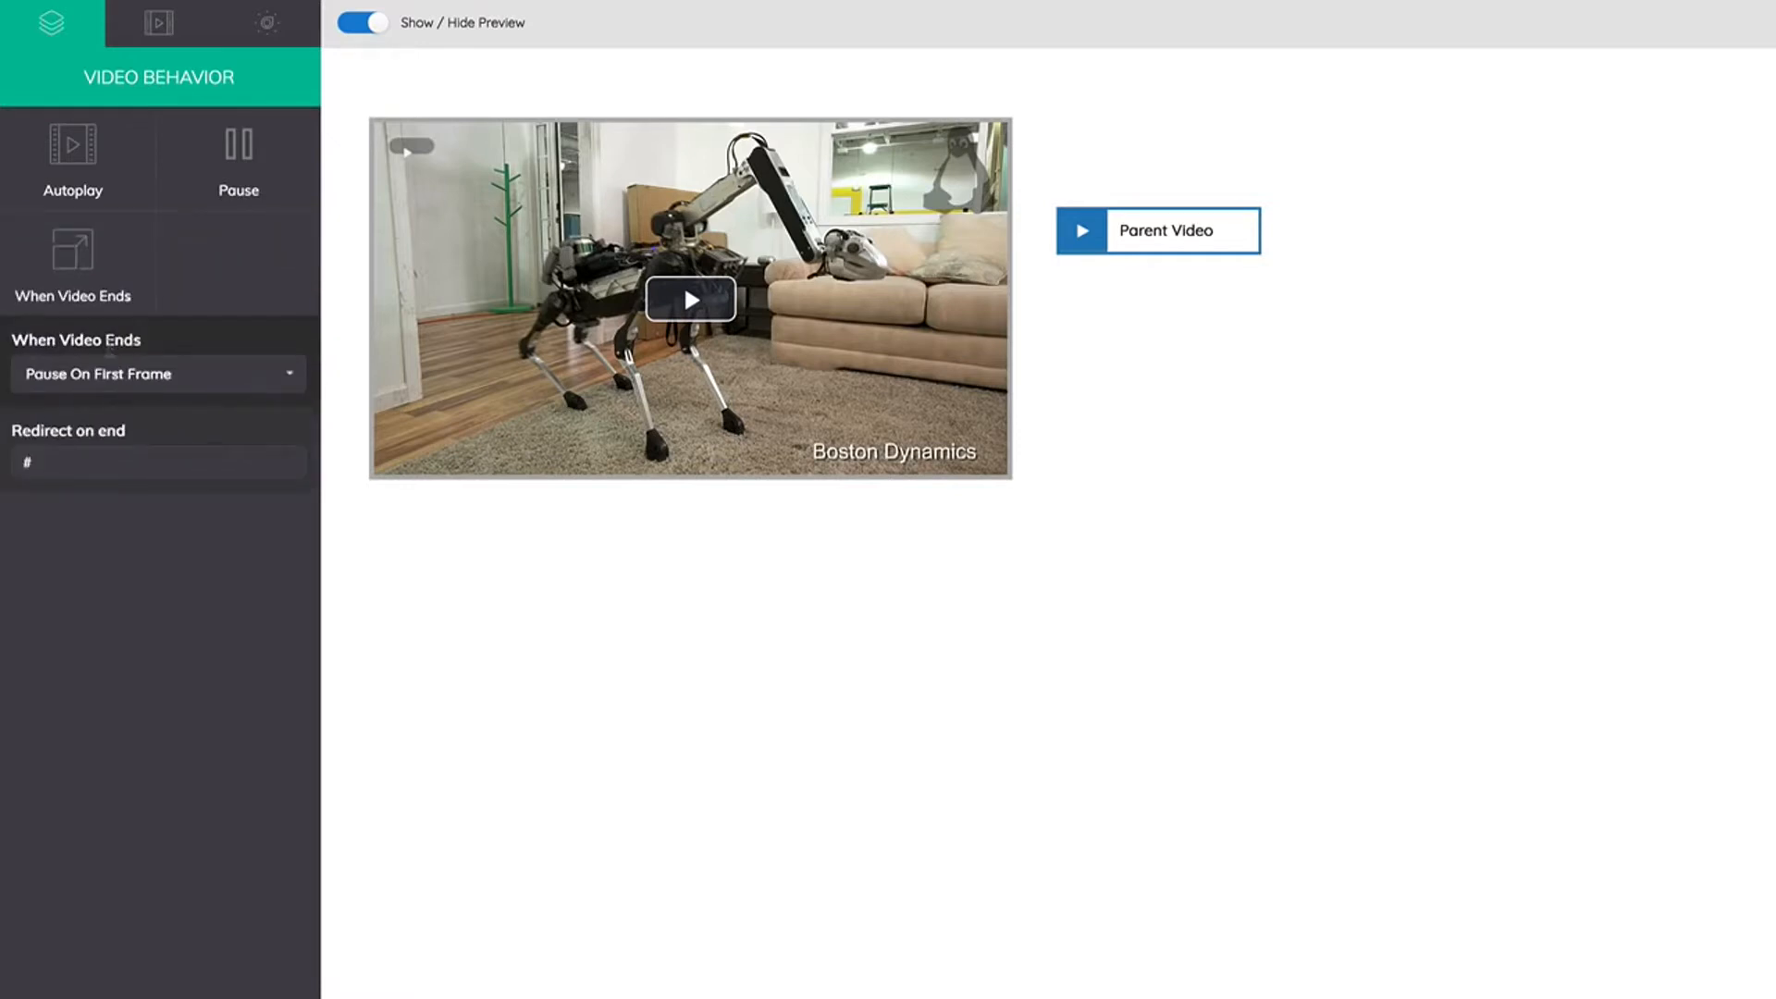
left_click(131, 374)
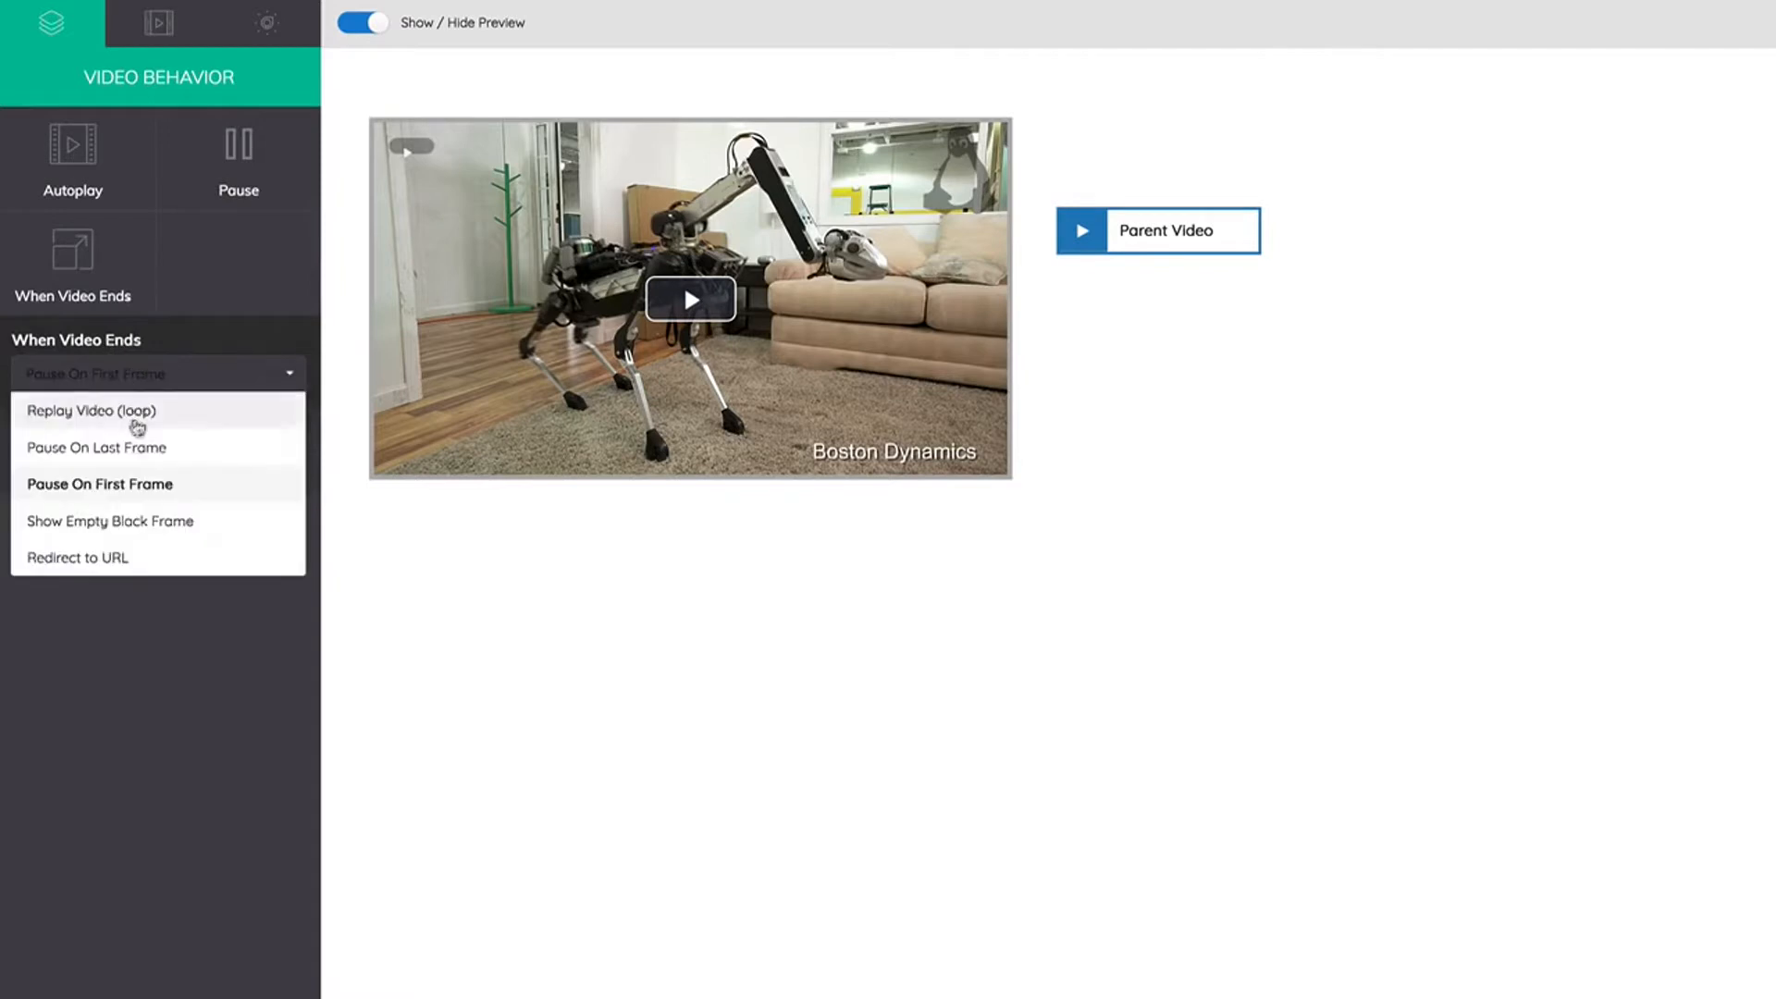
left_click(153, 634)
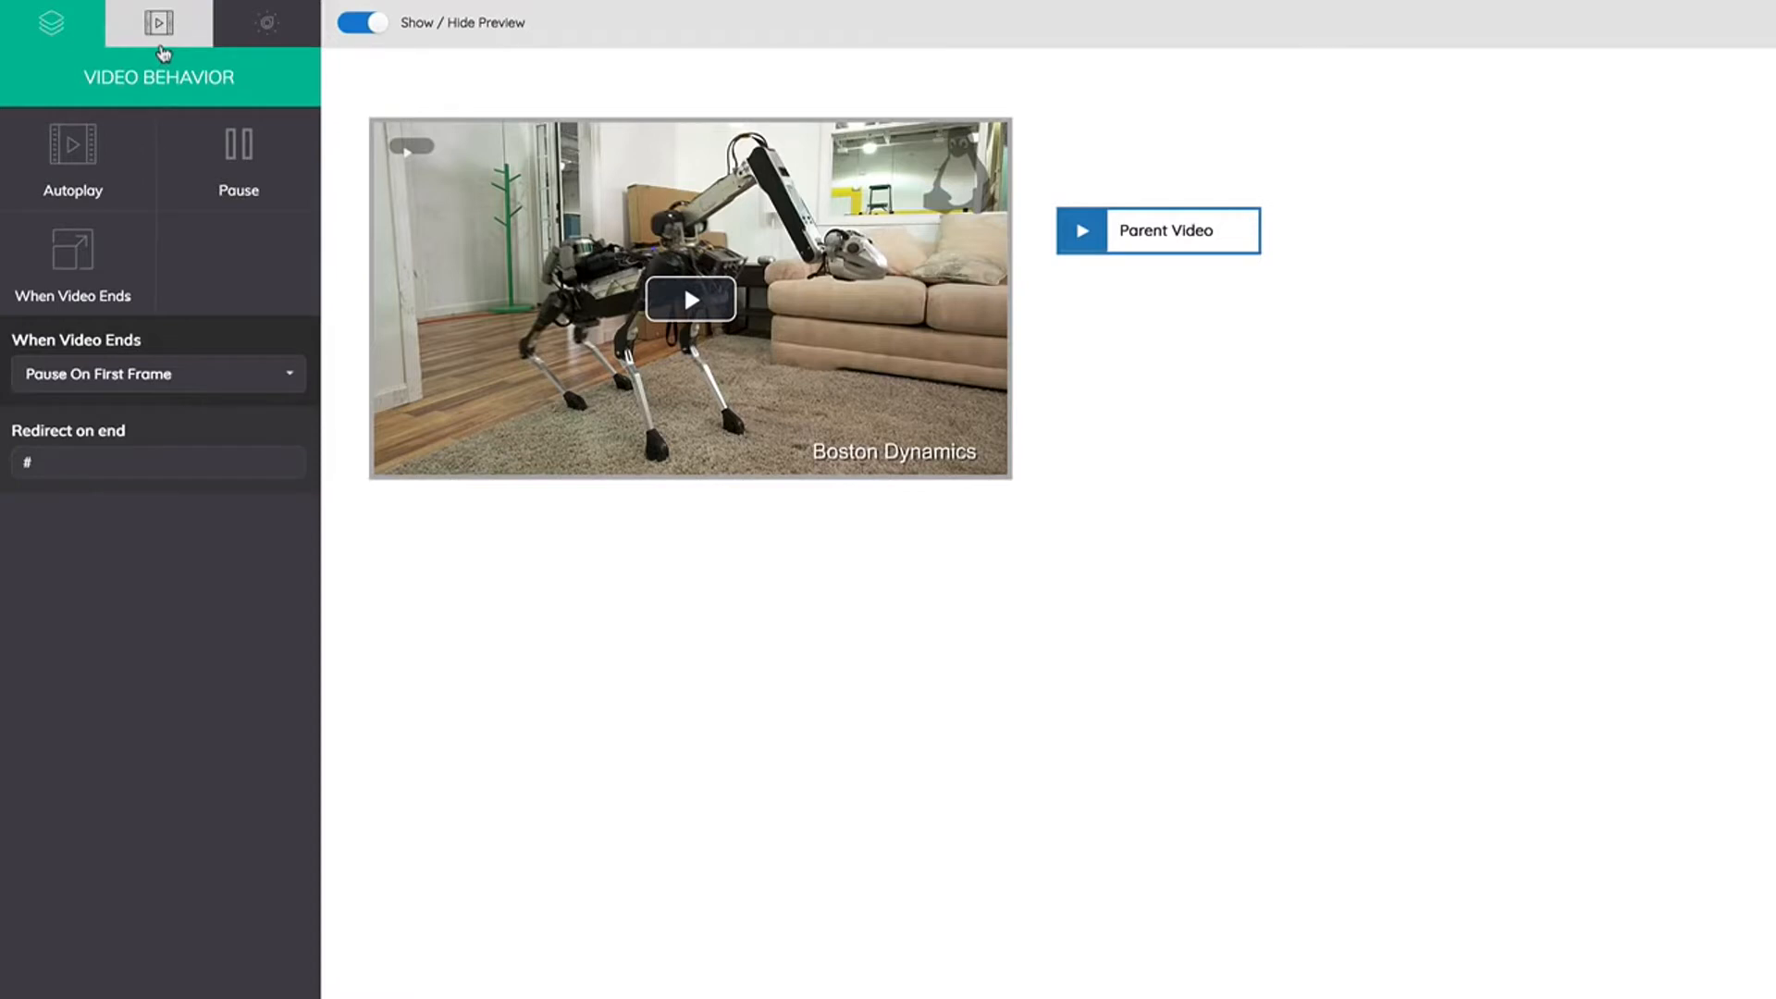
- Examine the video control options, switching the Middle Play Button off and back on
left_click(160, 44)
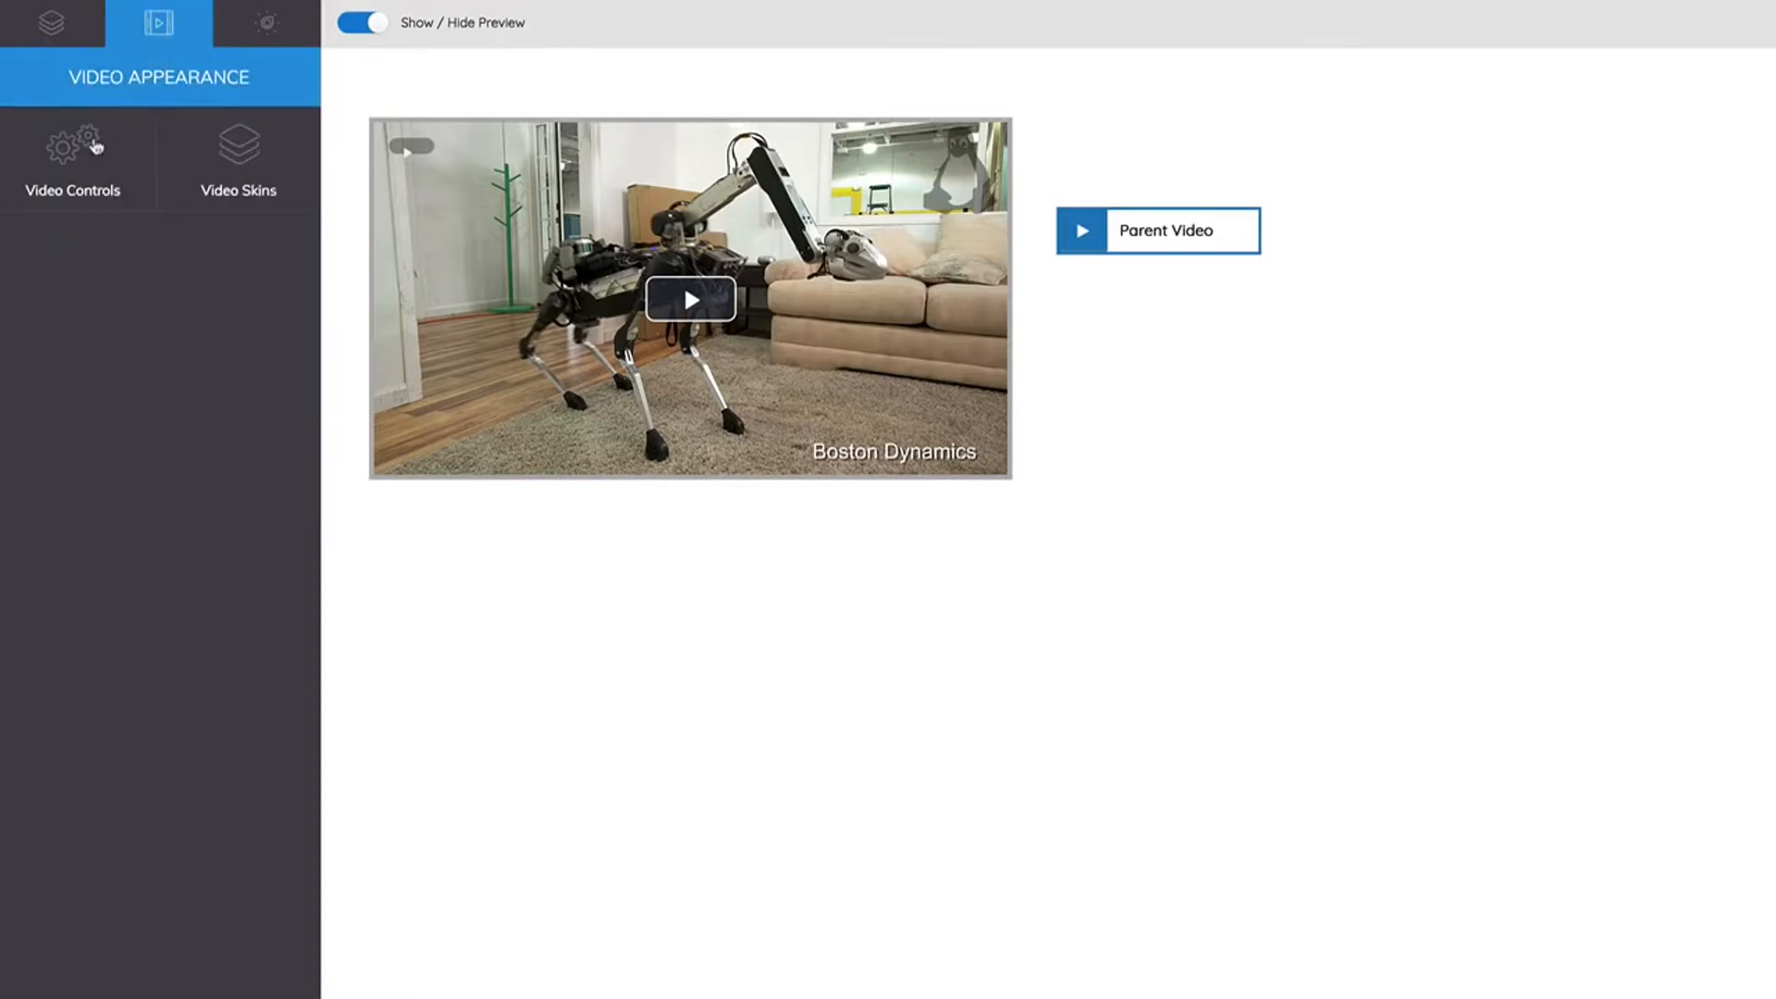
left_click(96, 147)
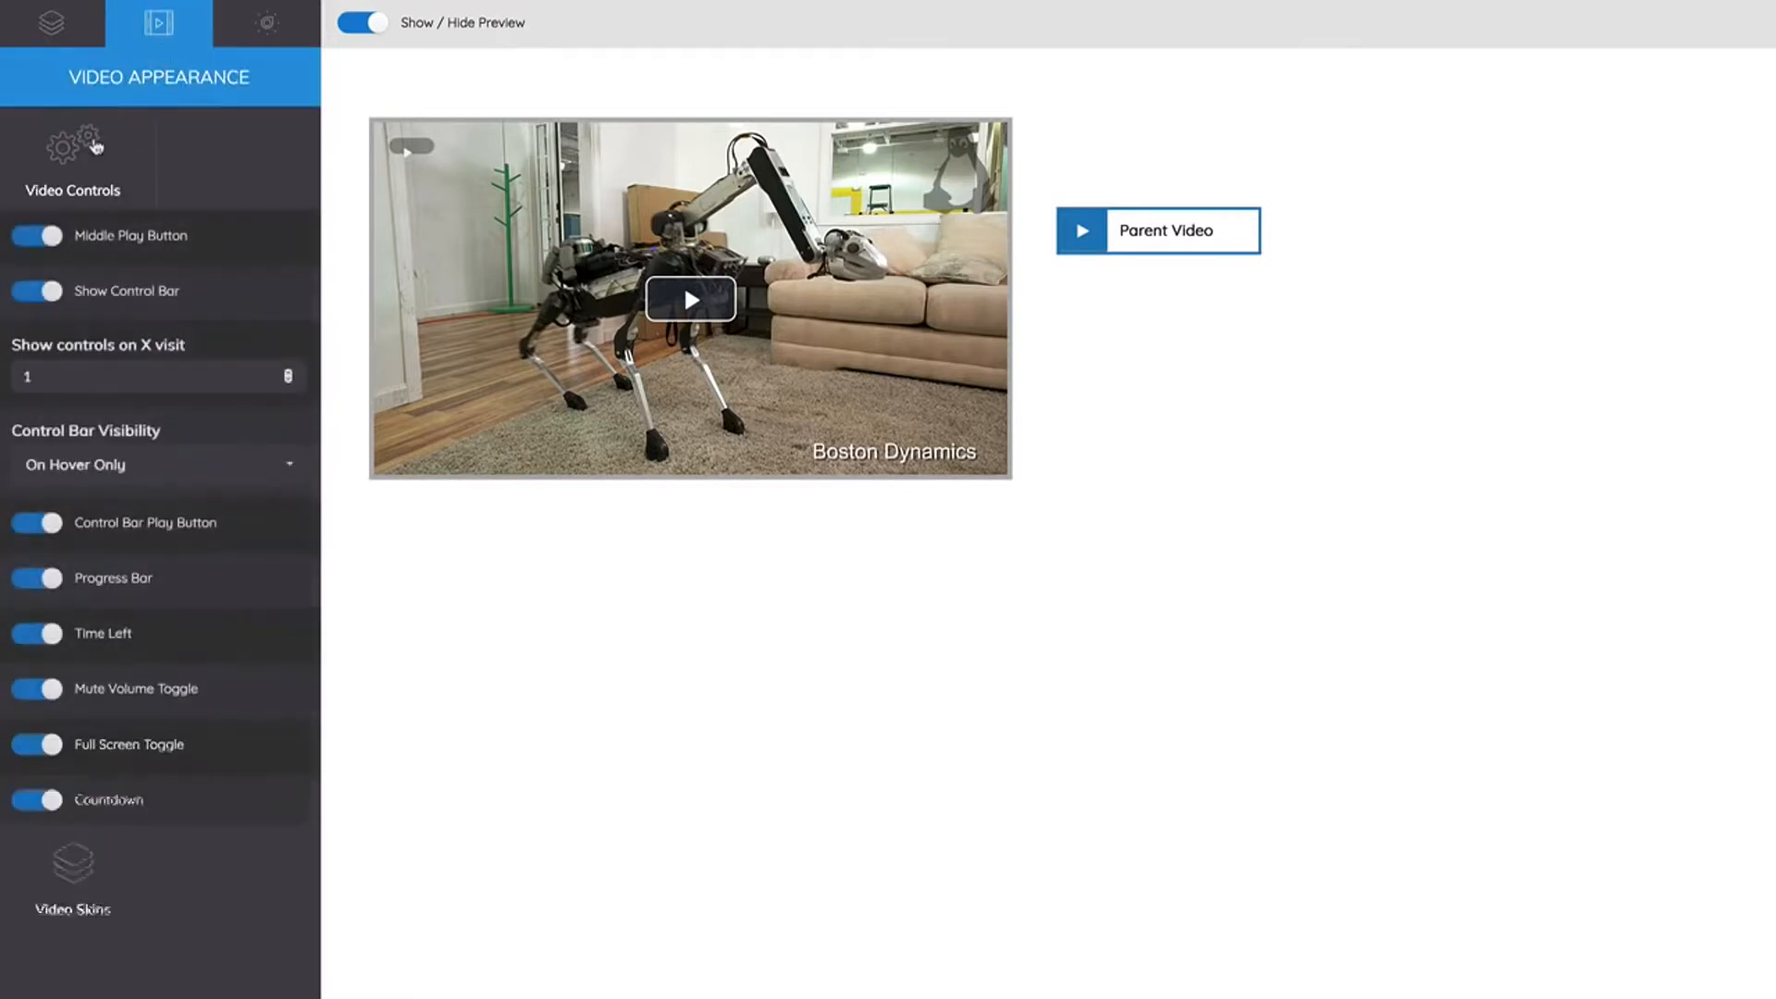
left_click(45, 242)
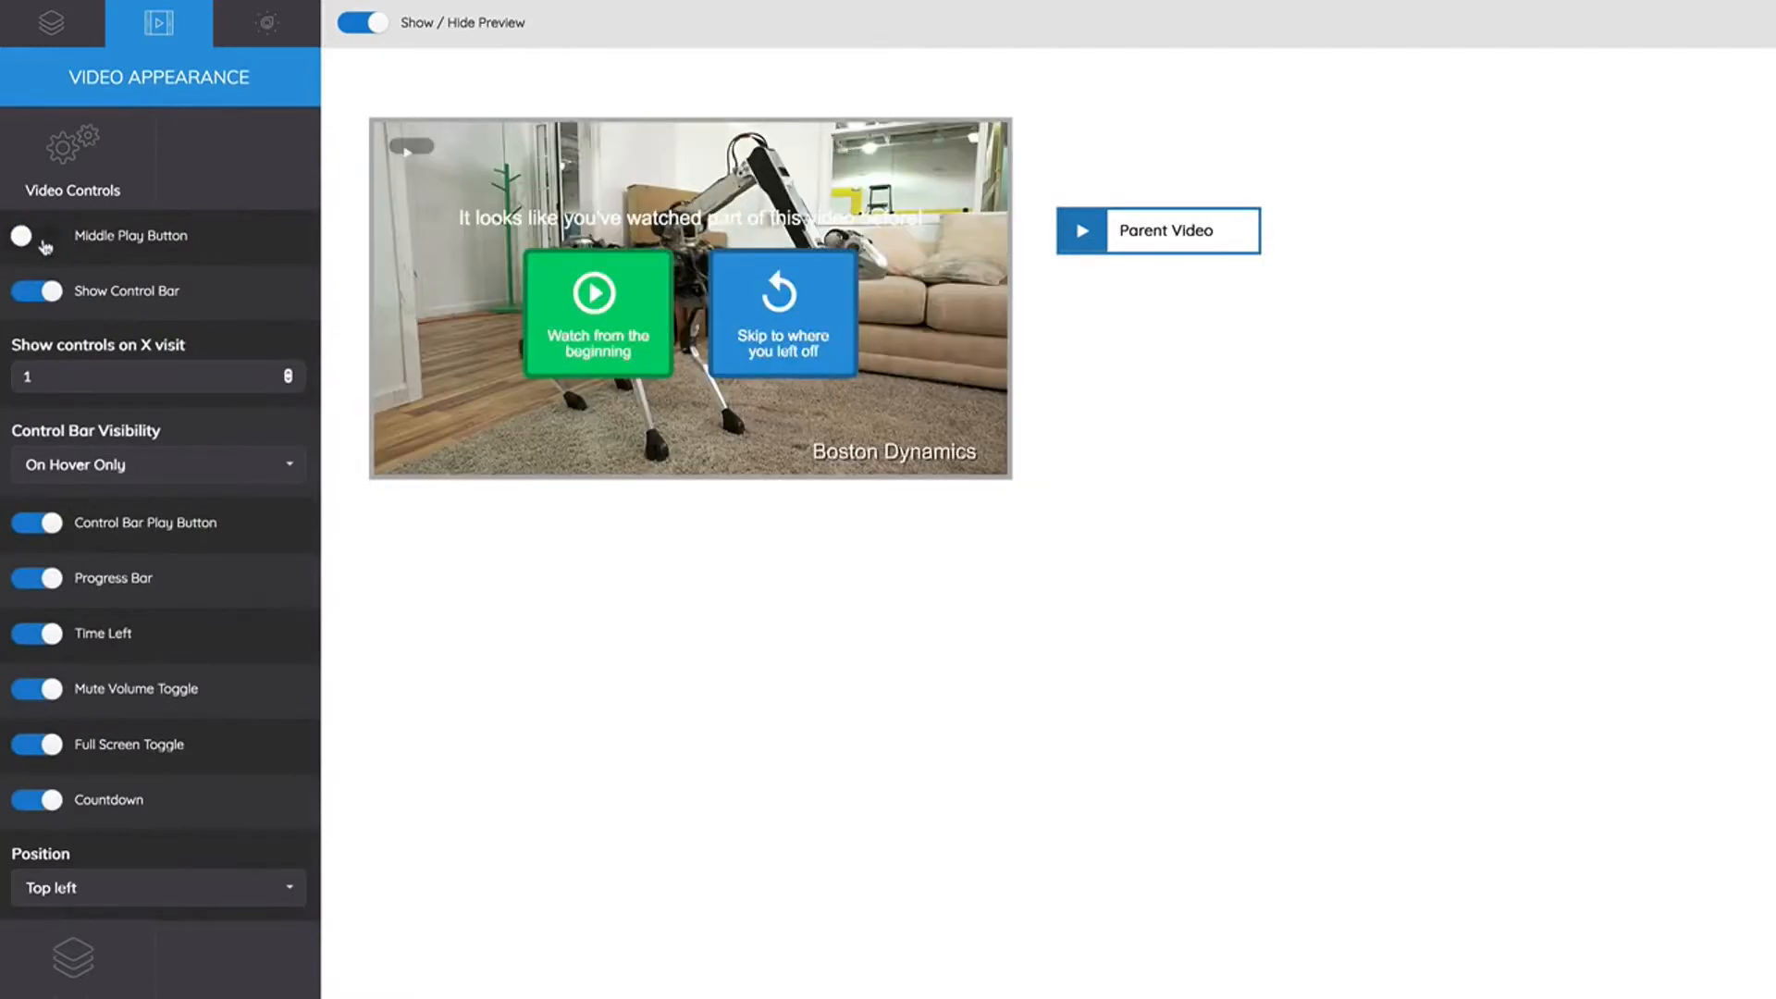
left_click(44, 243)
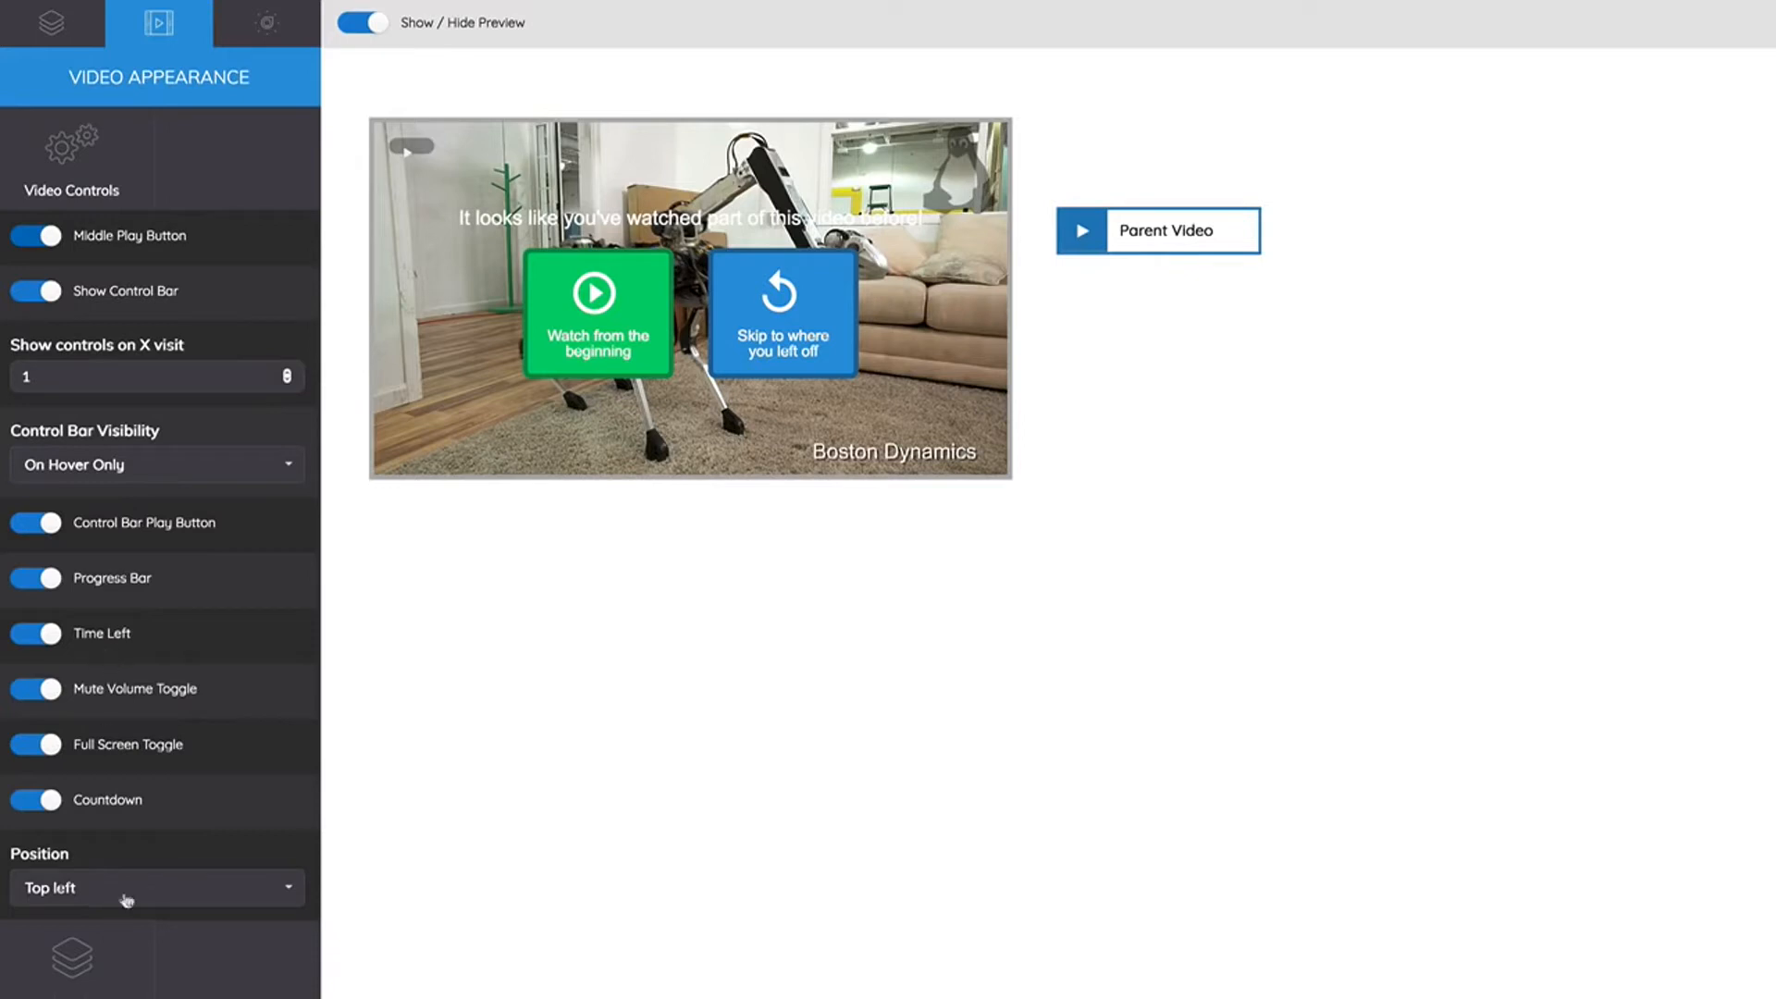
- Browse the available video skins and leave the Default skin in place
left_click(130, 943)
left_click(174, 276)
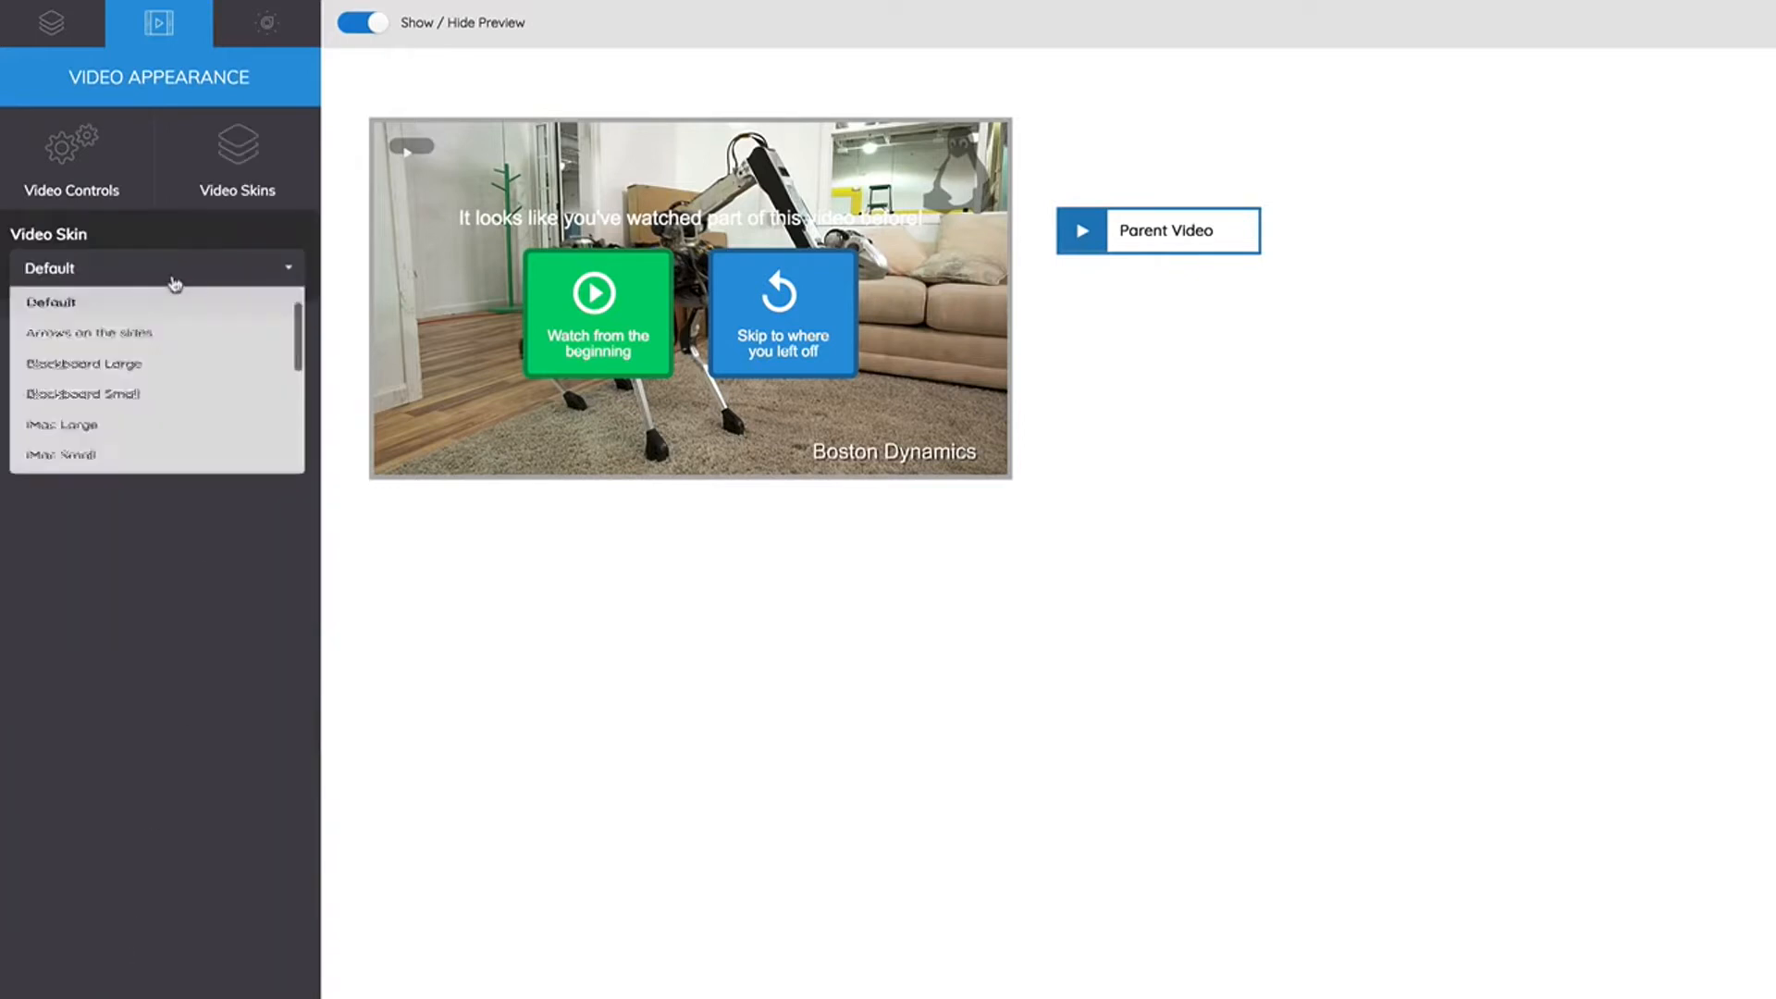
scroll(167, 364, "down", 1)
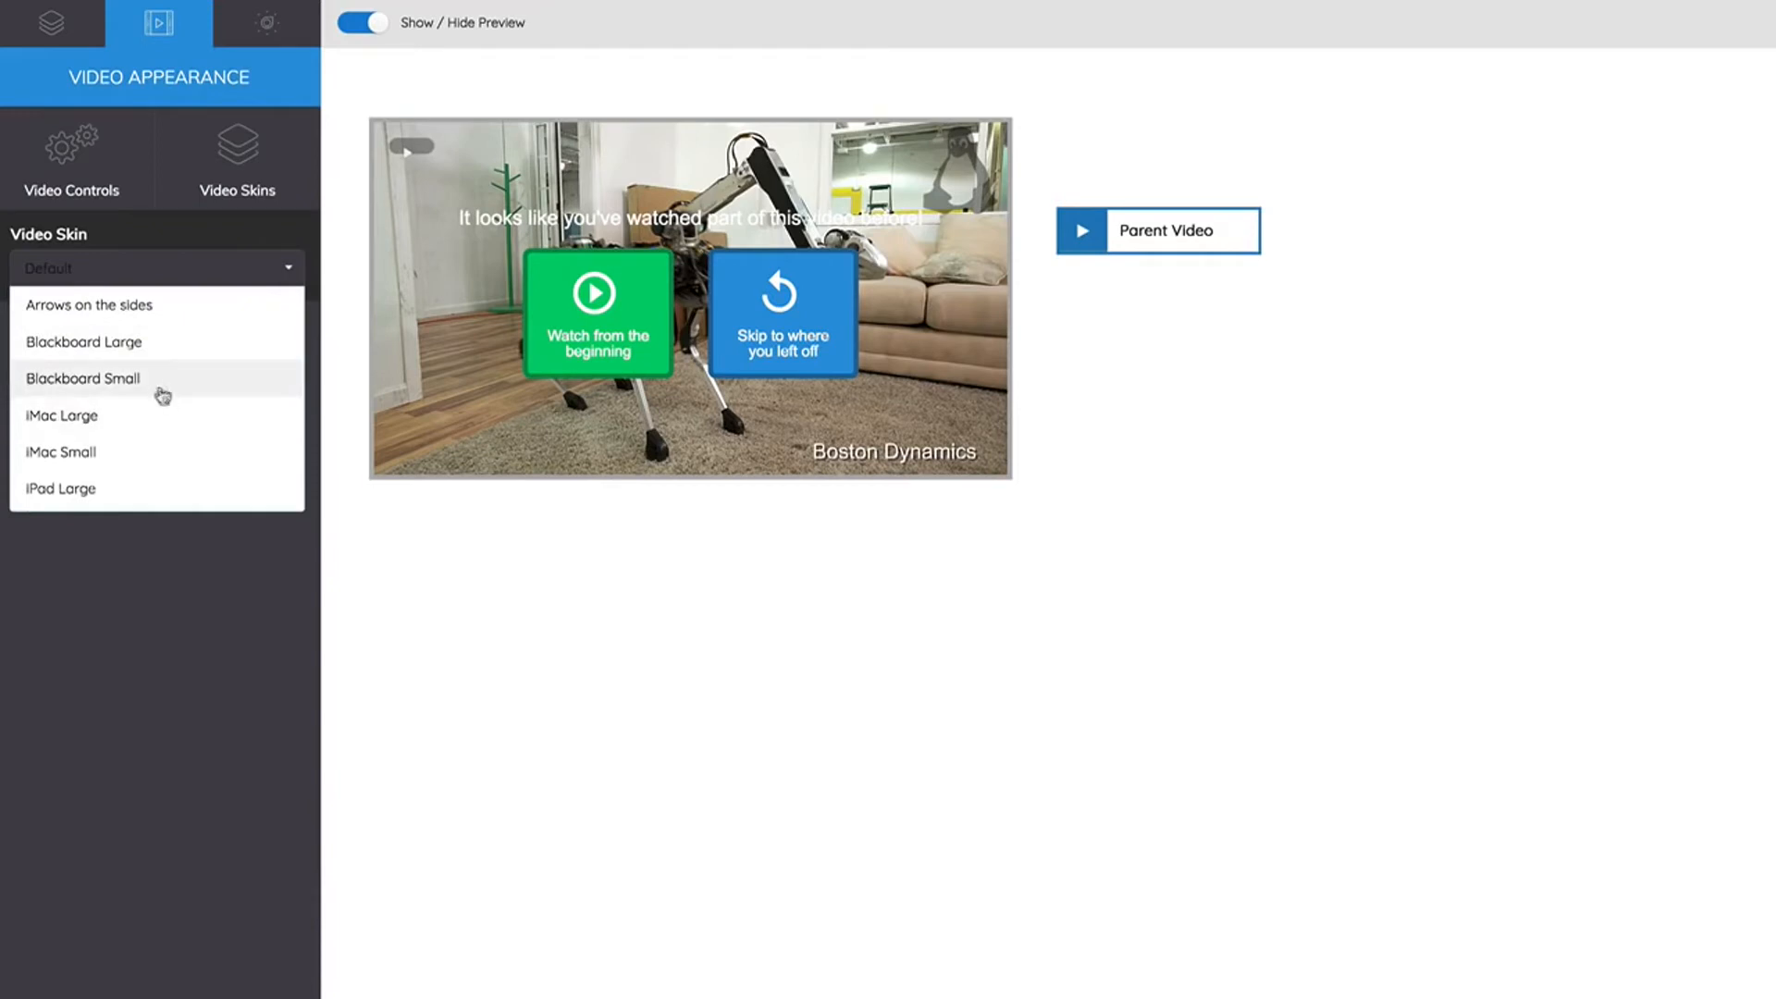
scroll(164, 430, "down", 1)
scroll(162, 430, "down", 5)
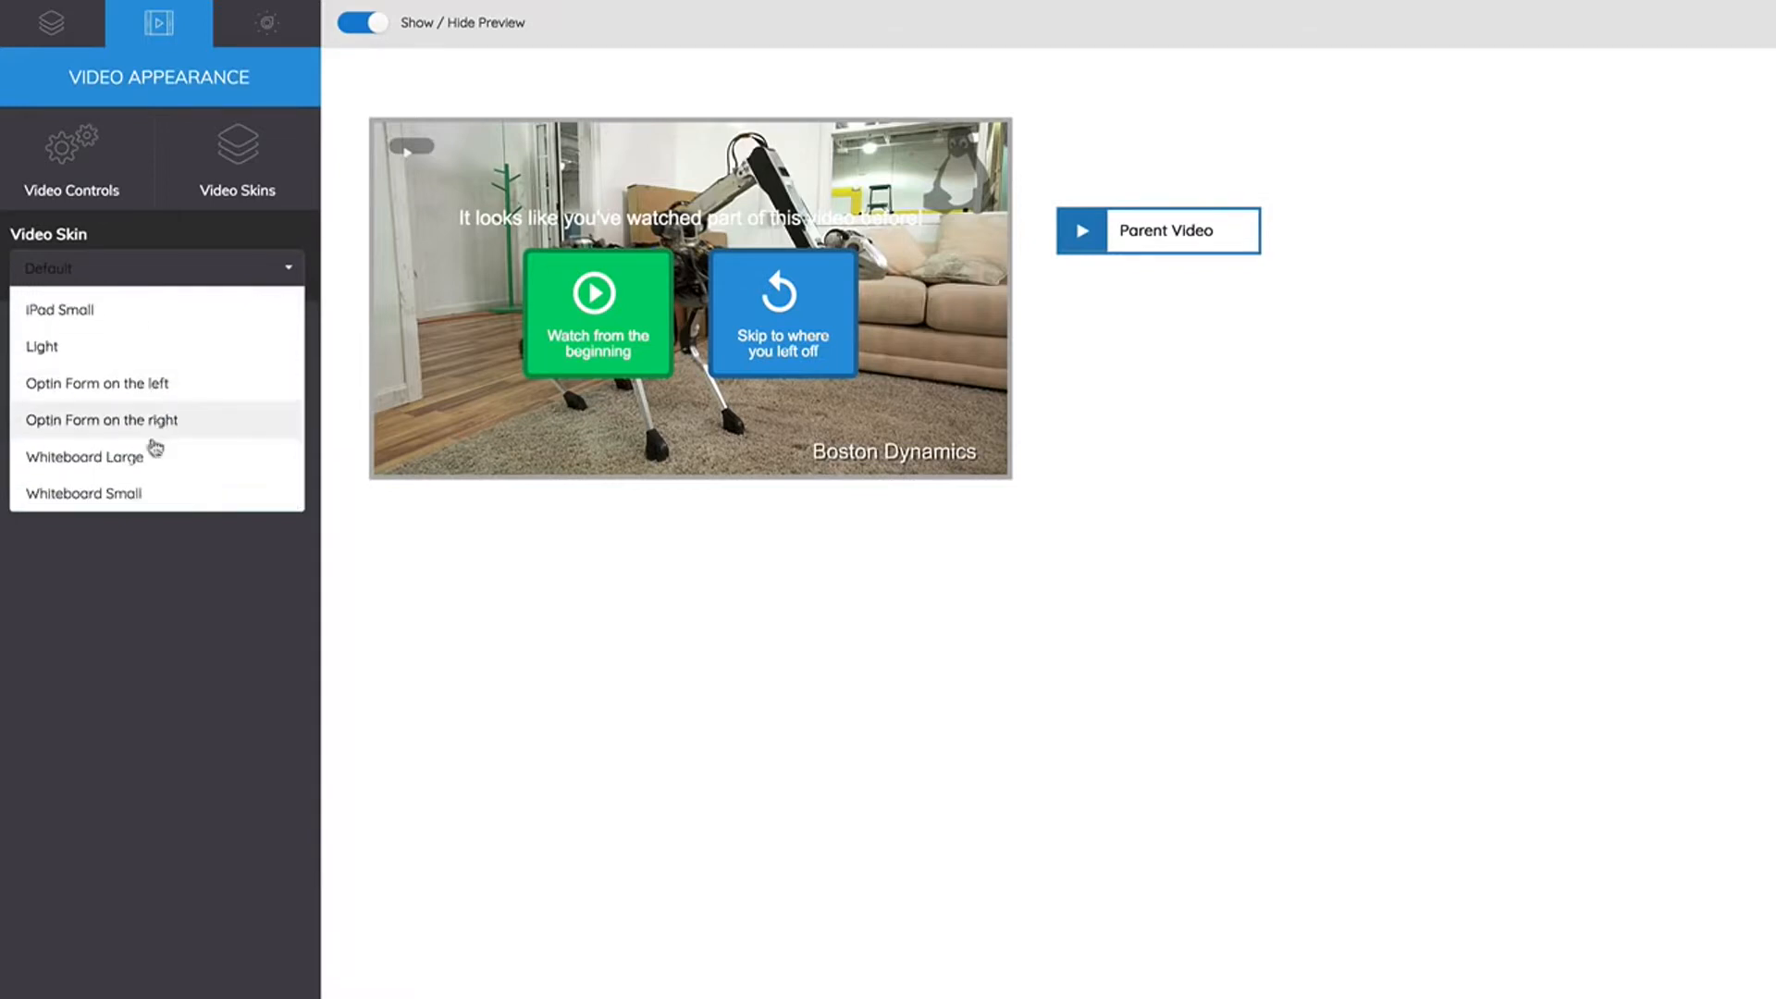
left_click(134, 273)
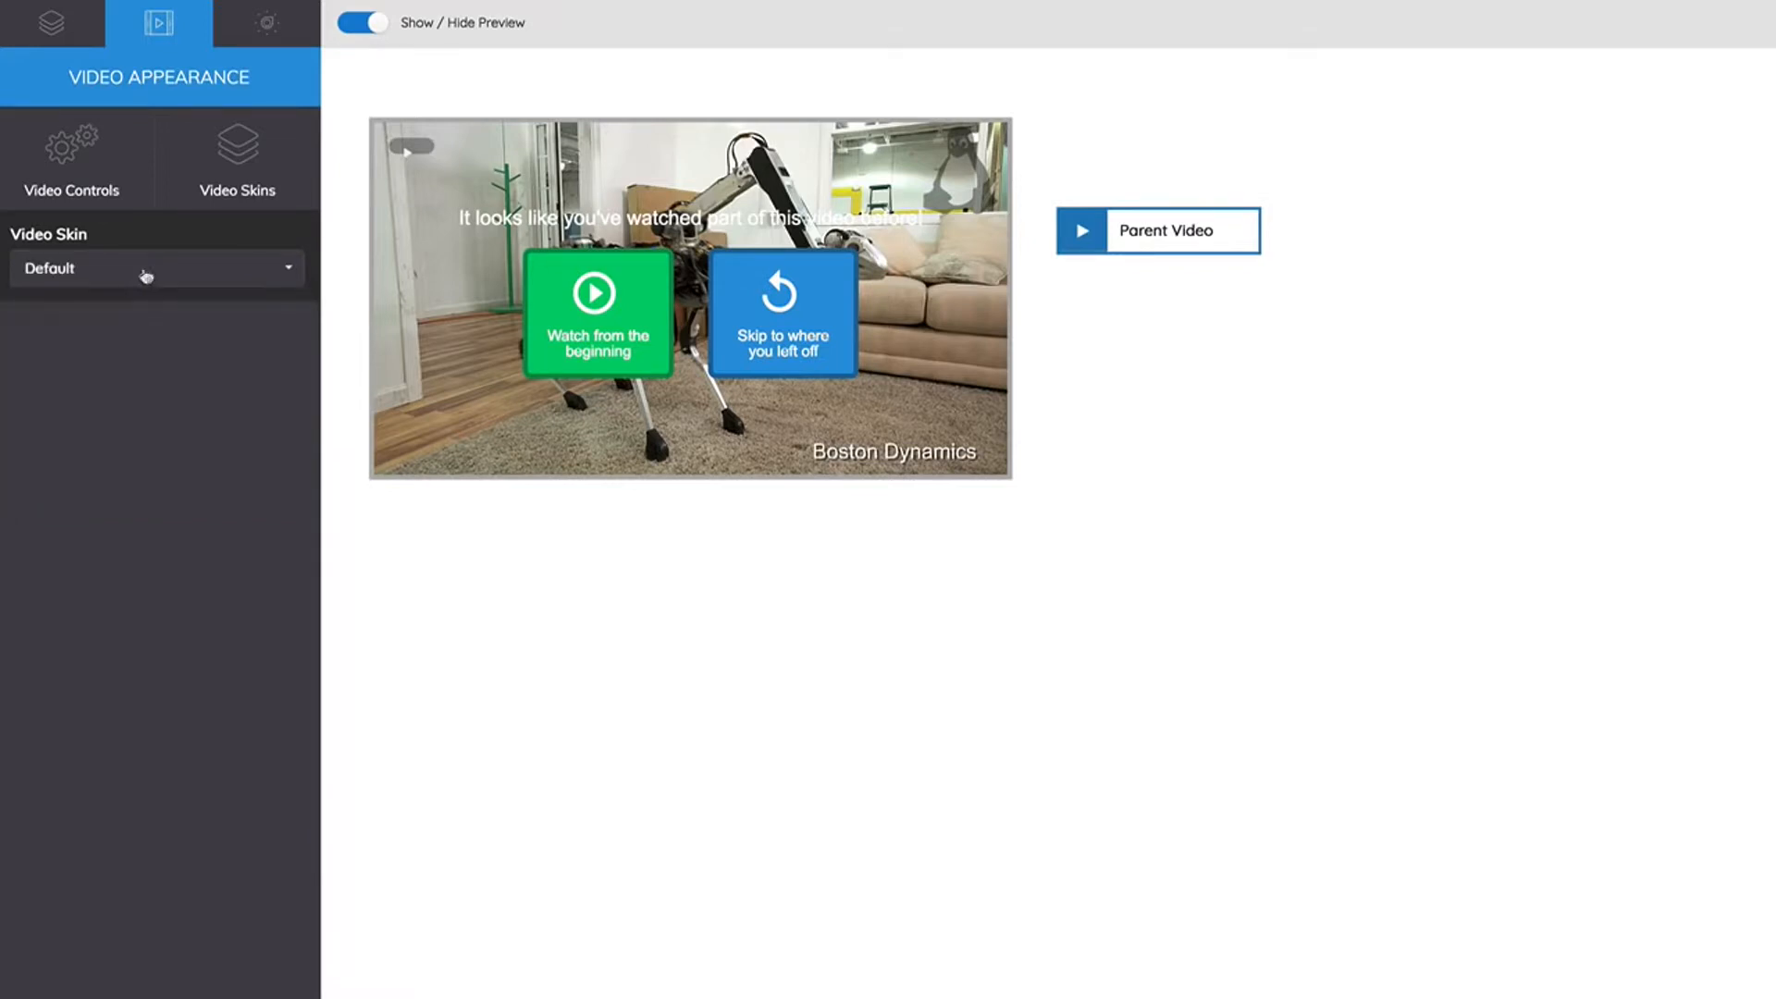
- Check the watermark's image source and slightly enlarge the watermark in its settings
left_click(266, 24)
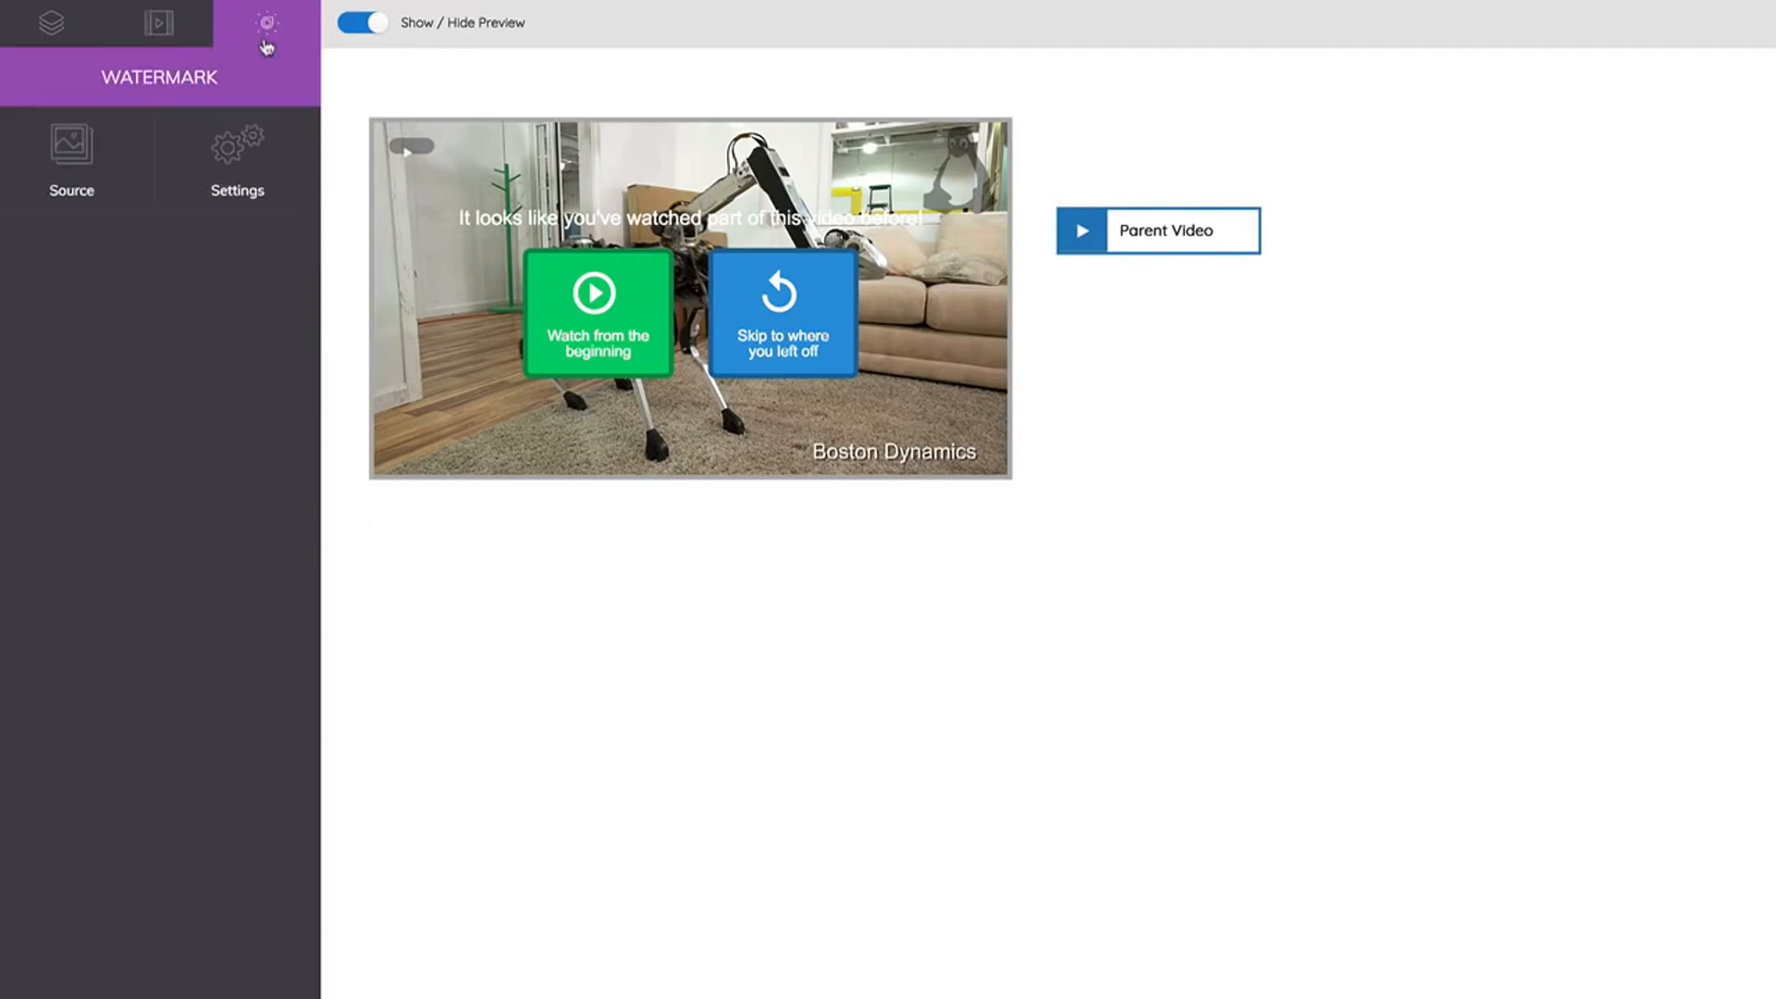
left_click(128, 157)
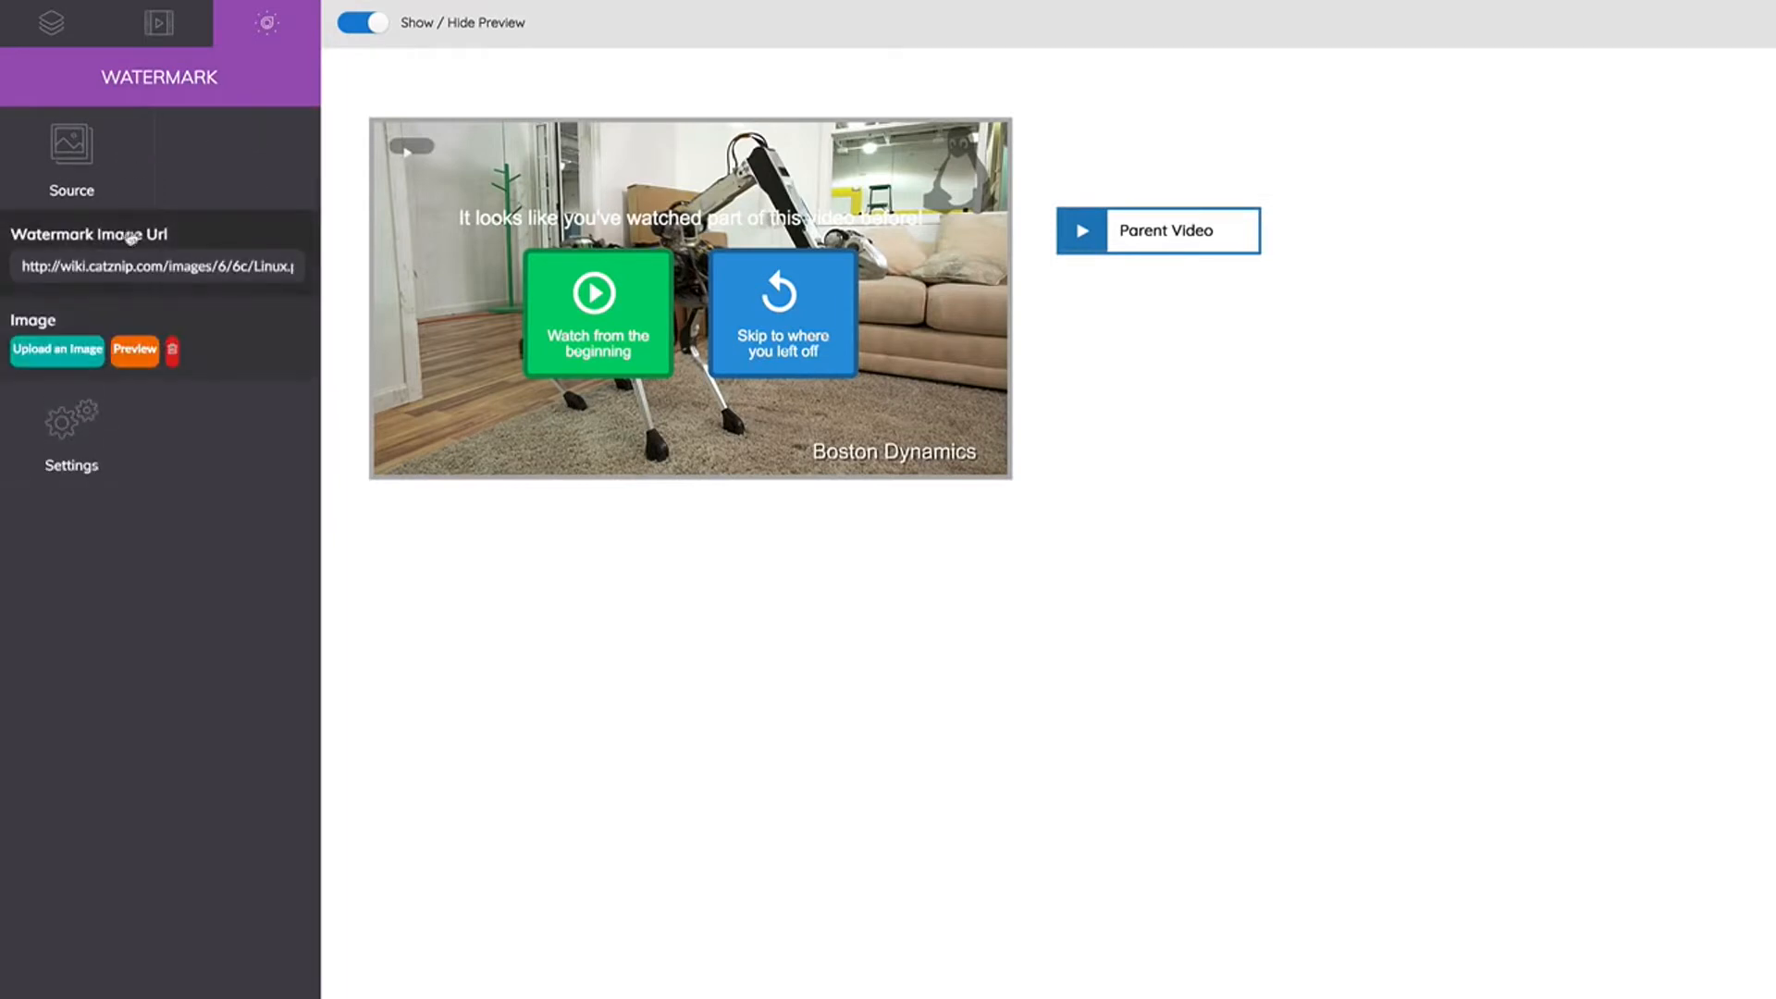
left_click(100, 436)
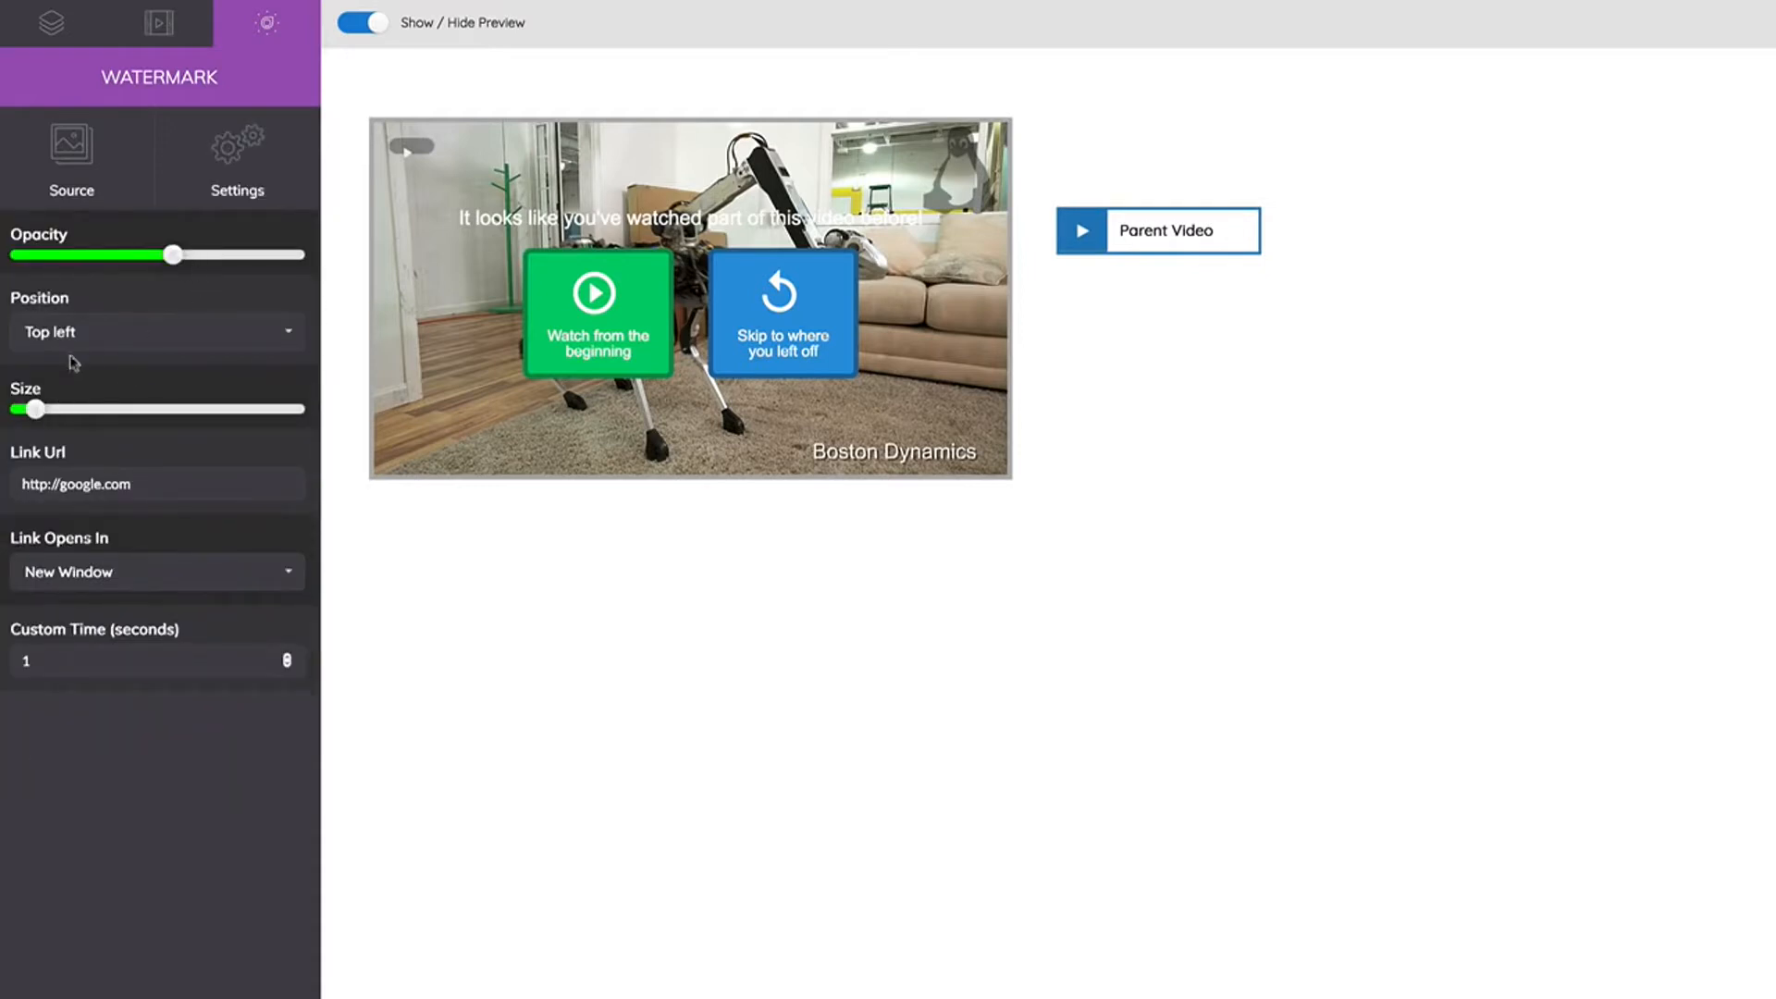
mouse_move(49, 416)
left_mouse_down()
mouse_move(148, 416)
mouse_move(49, 423)
left_mouse_up()
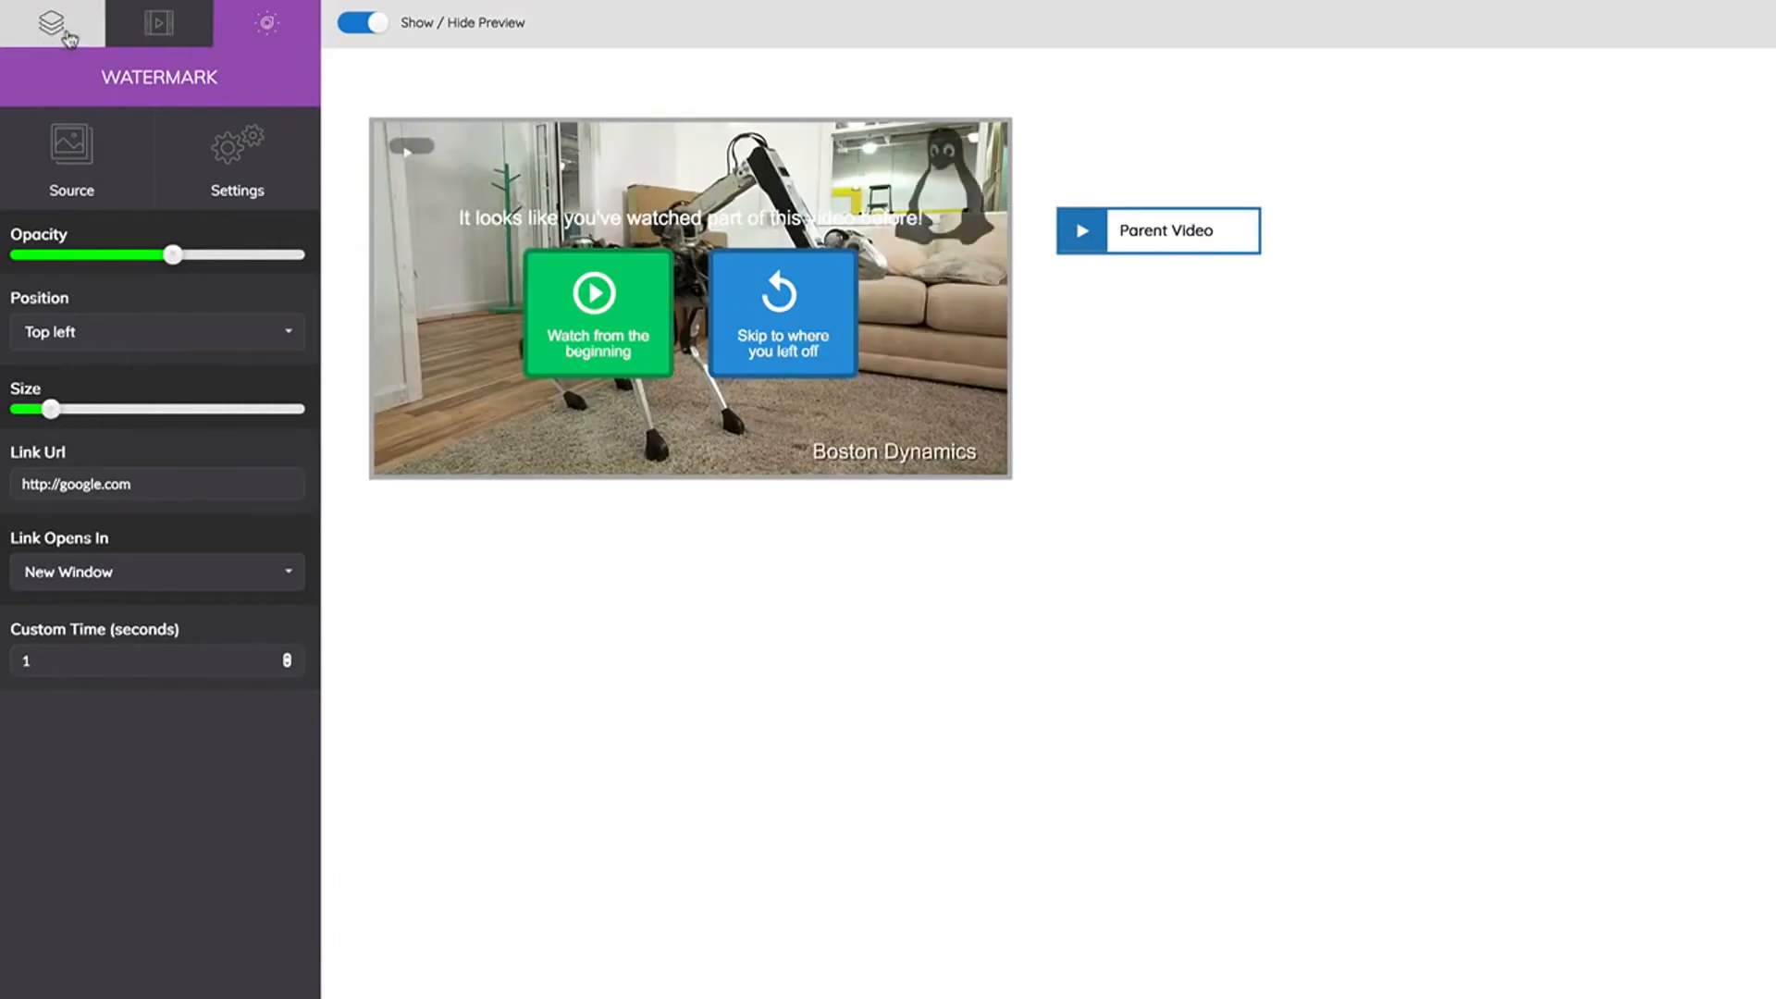
left_click(69, 38)
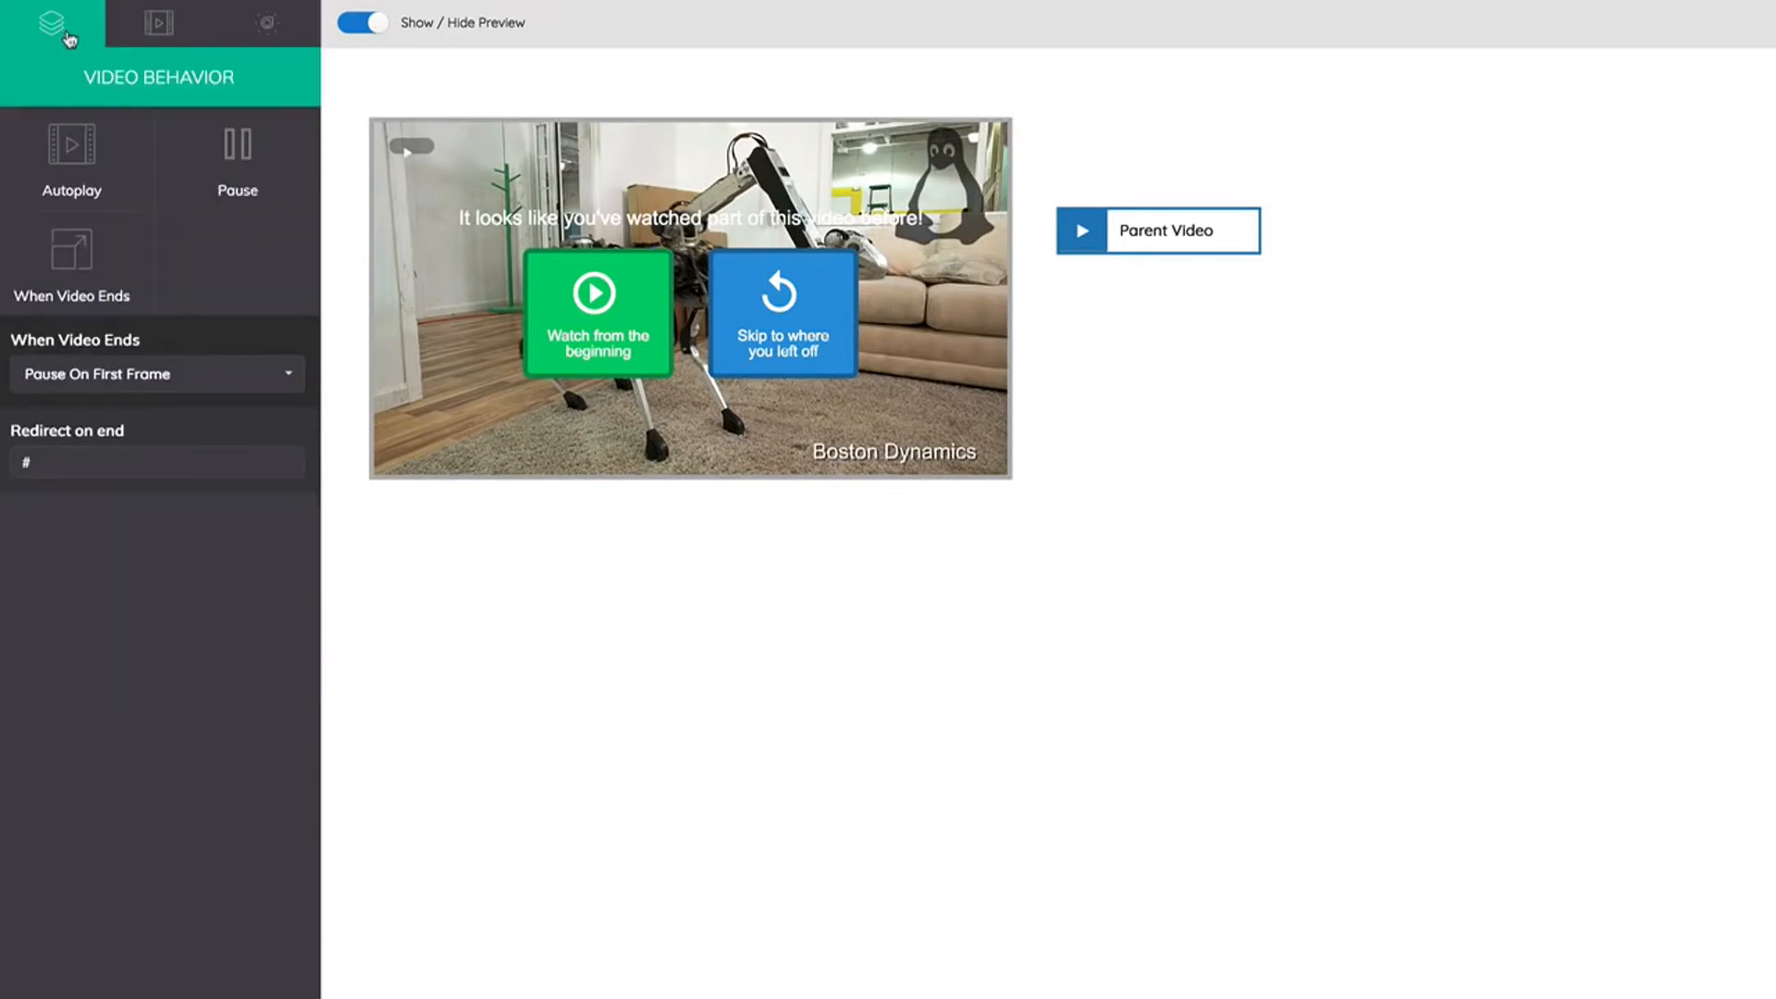
left_click(1144, 239)
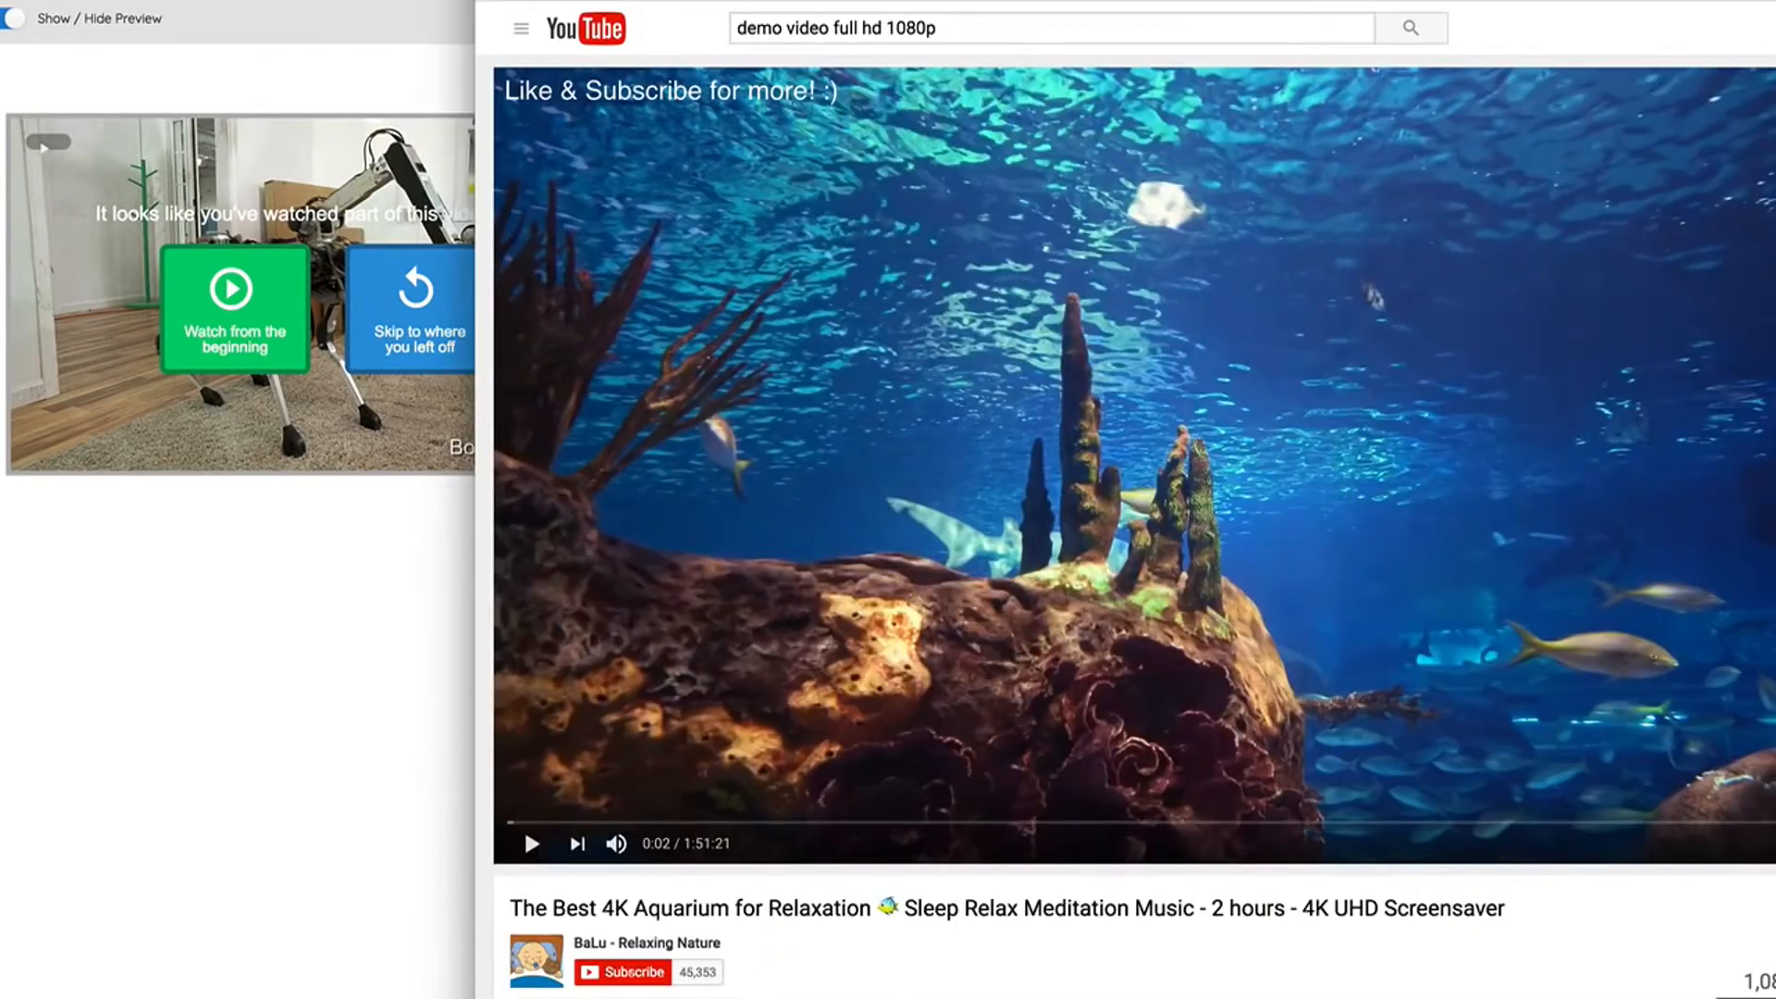
left_click(384, 975)
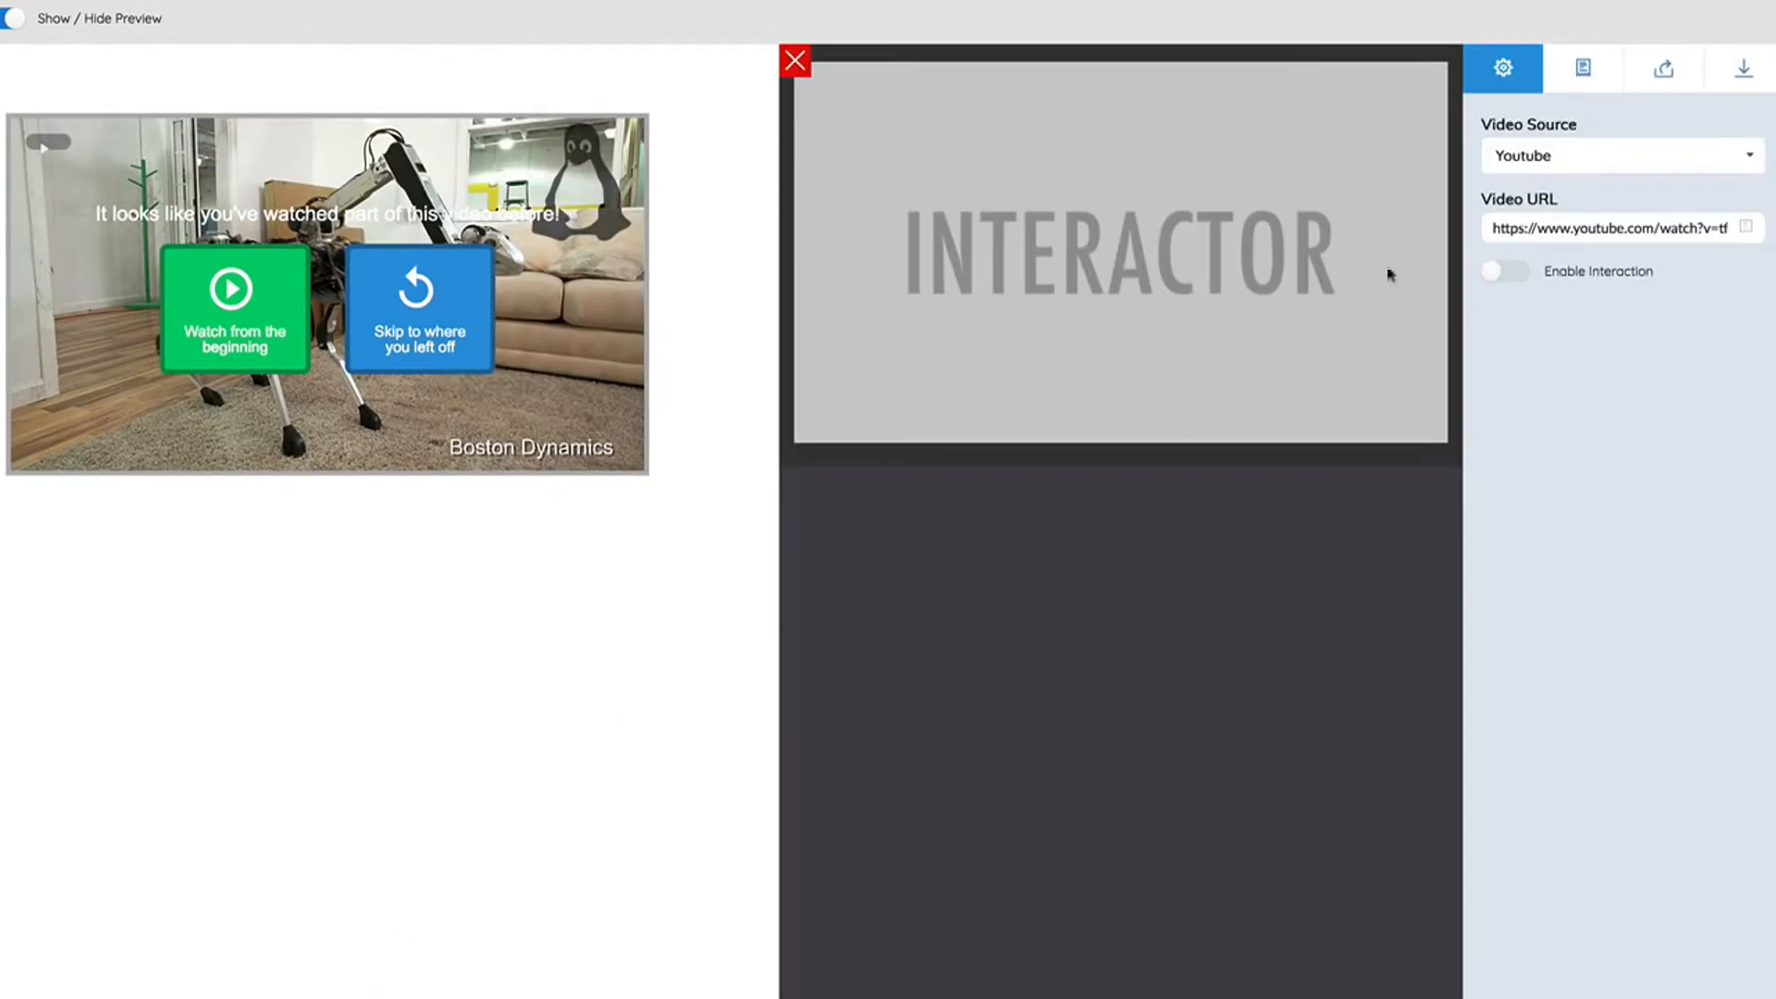
triple_click(1563, 224)
type("https://youtu.be/dVkK36KOcqs")
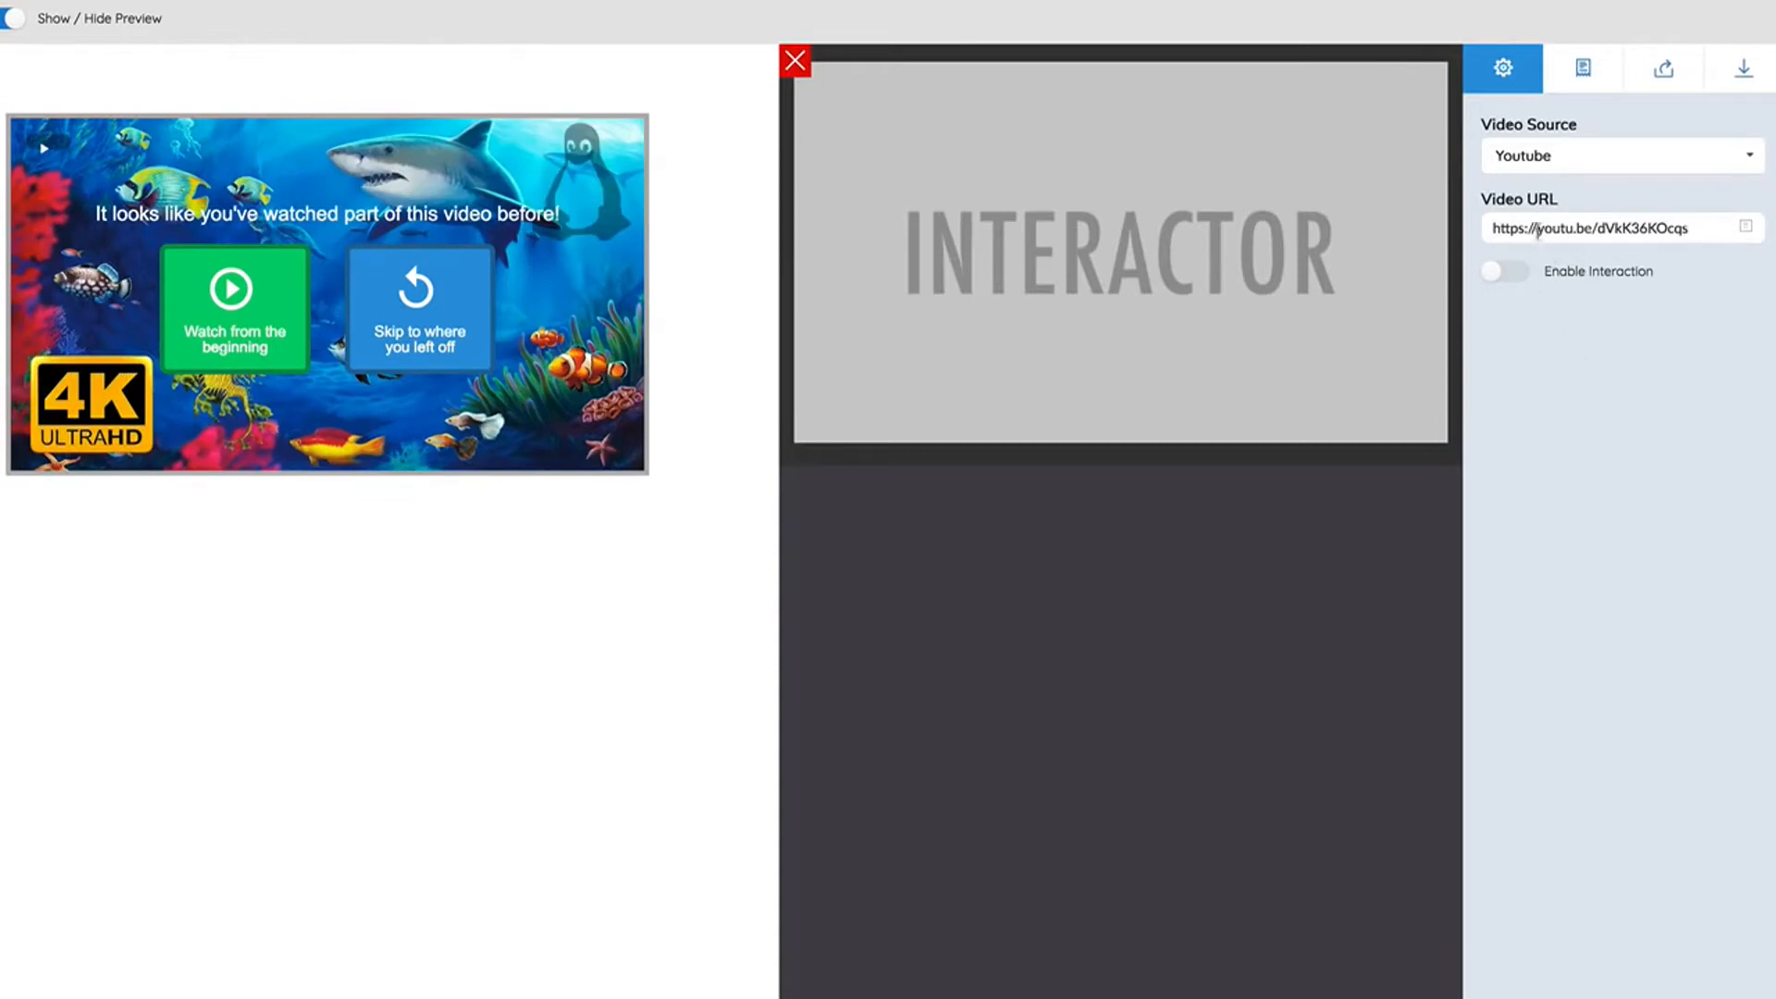
left_click(1558, 165)
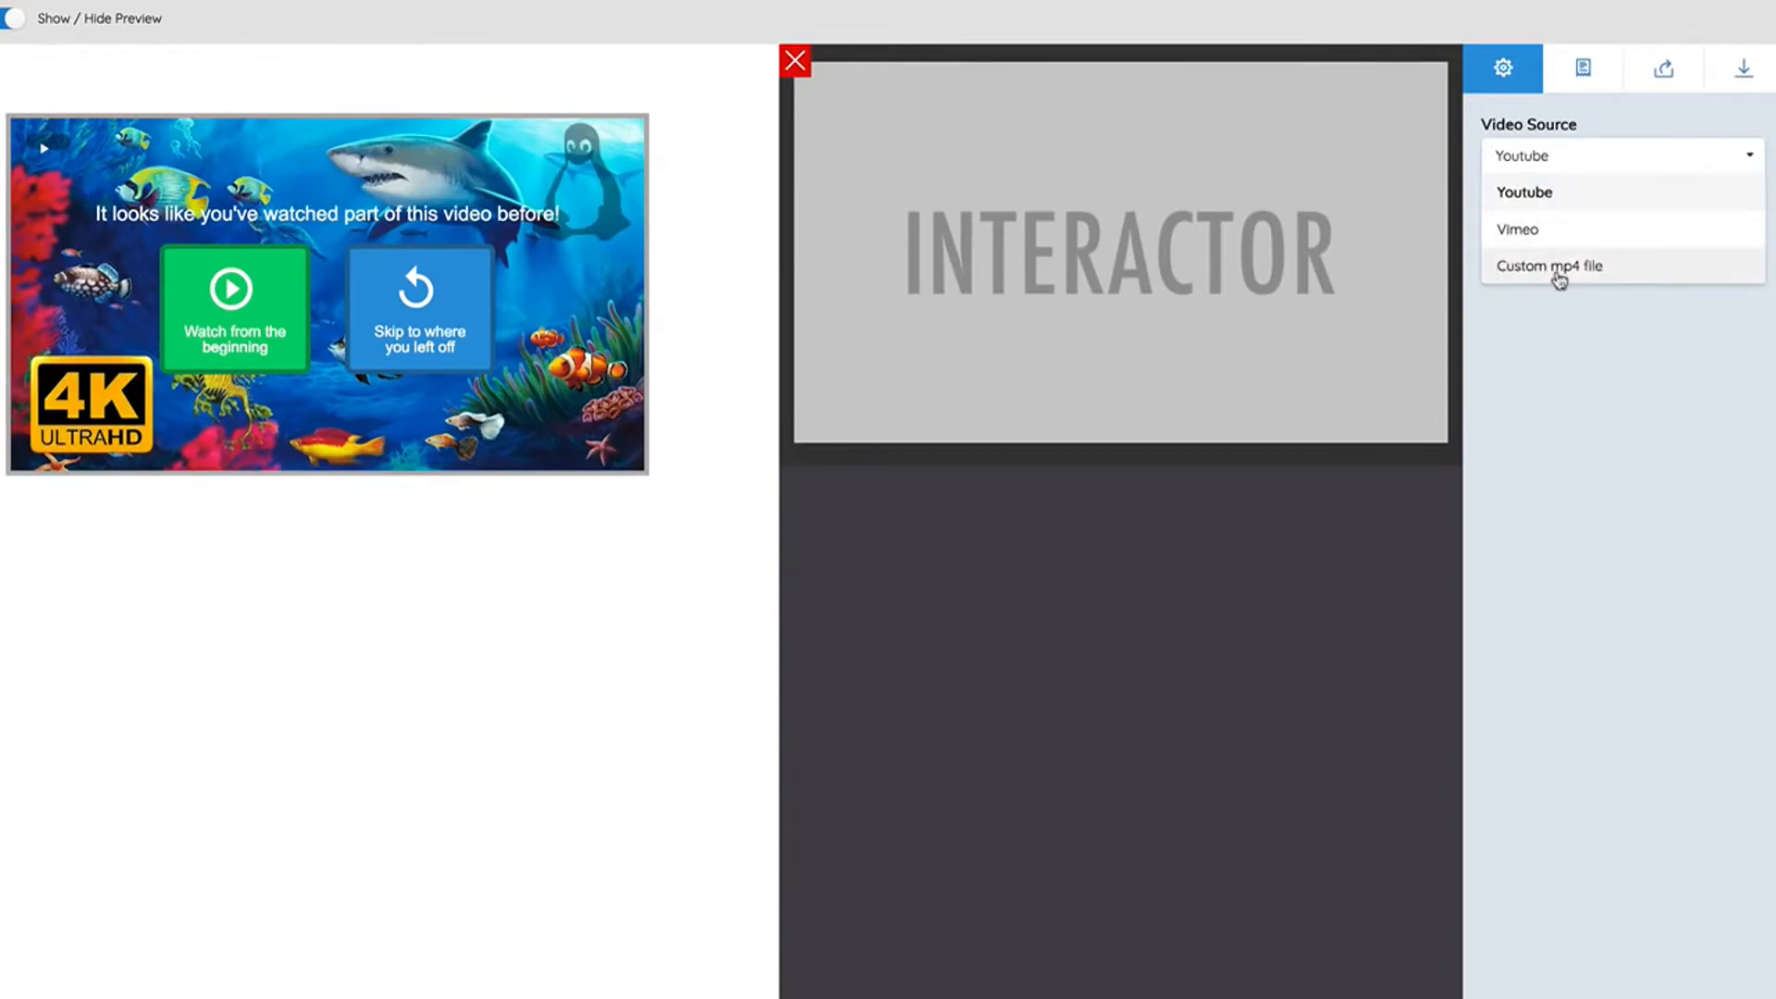
left_click(1594, 124)
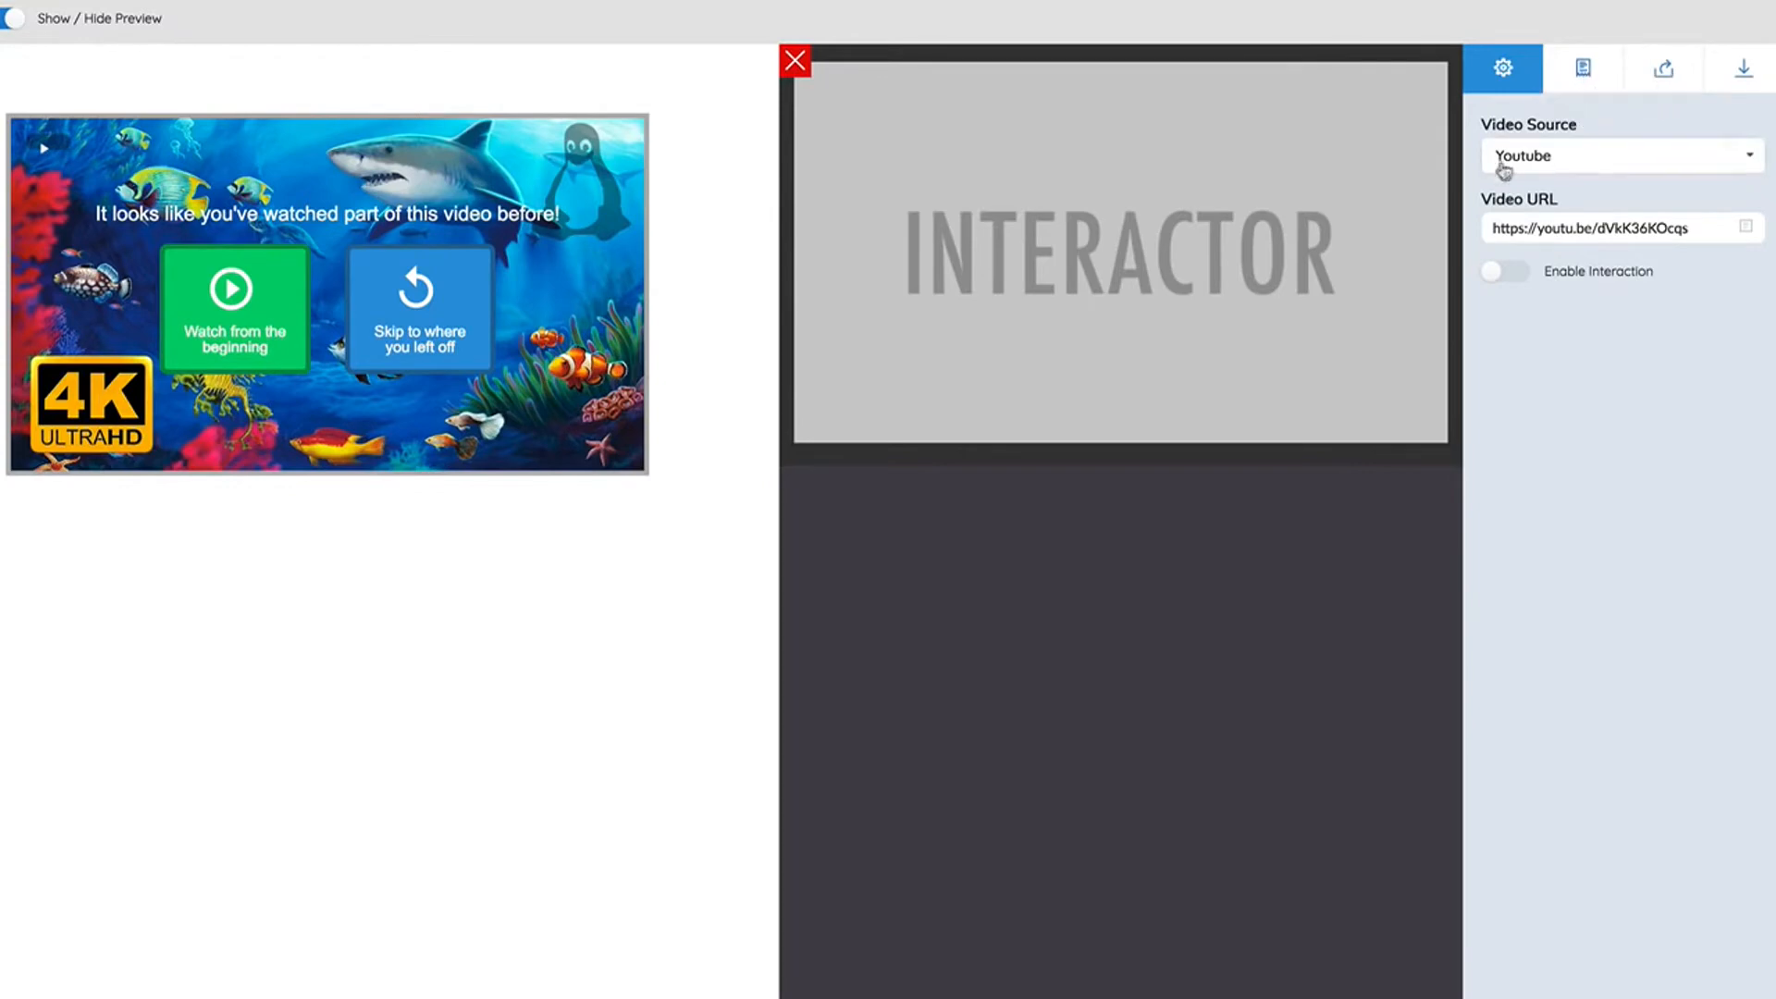
- Enable the Lead Capture Form, keep it showing On end, and review its headline, button and opt-in form settings
left_click(1578, 83)
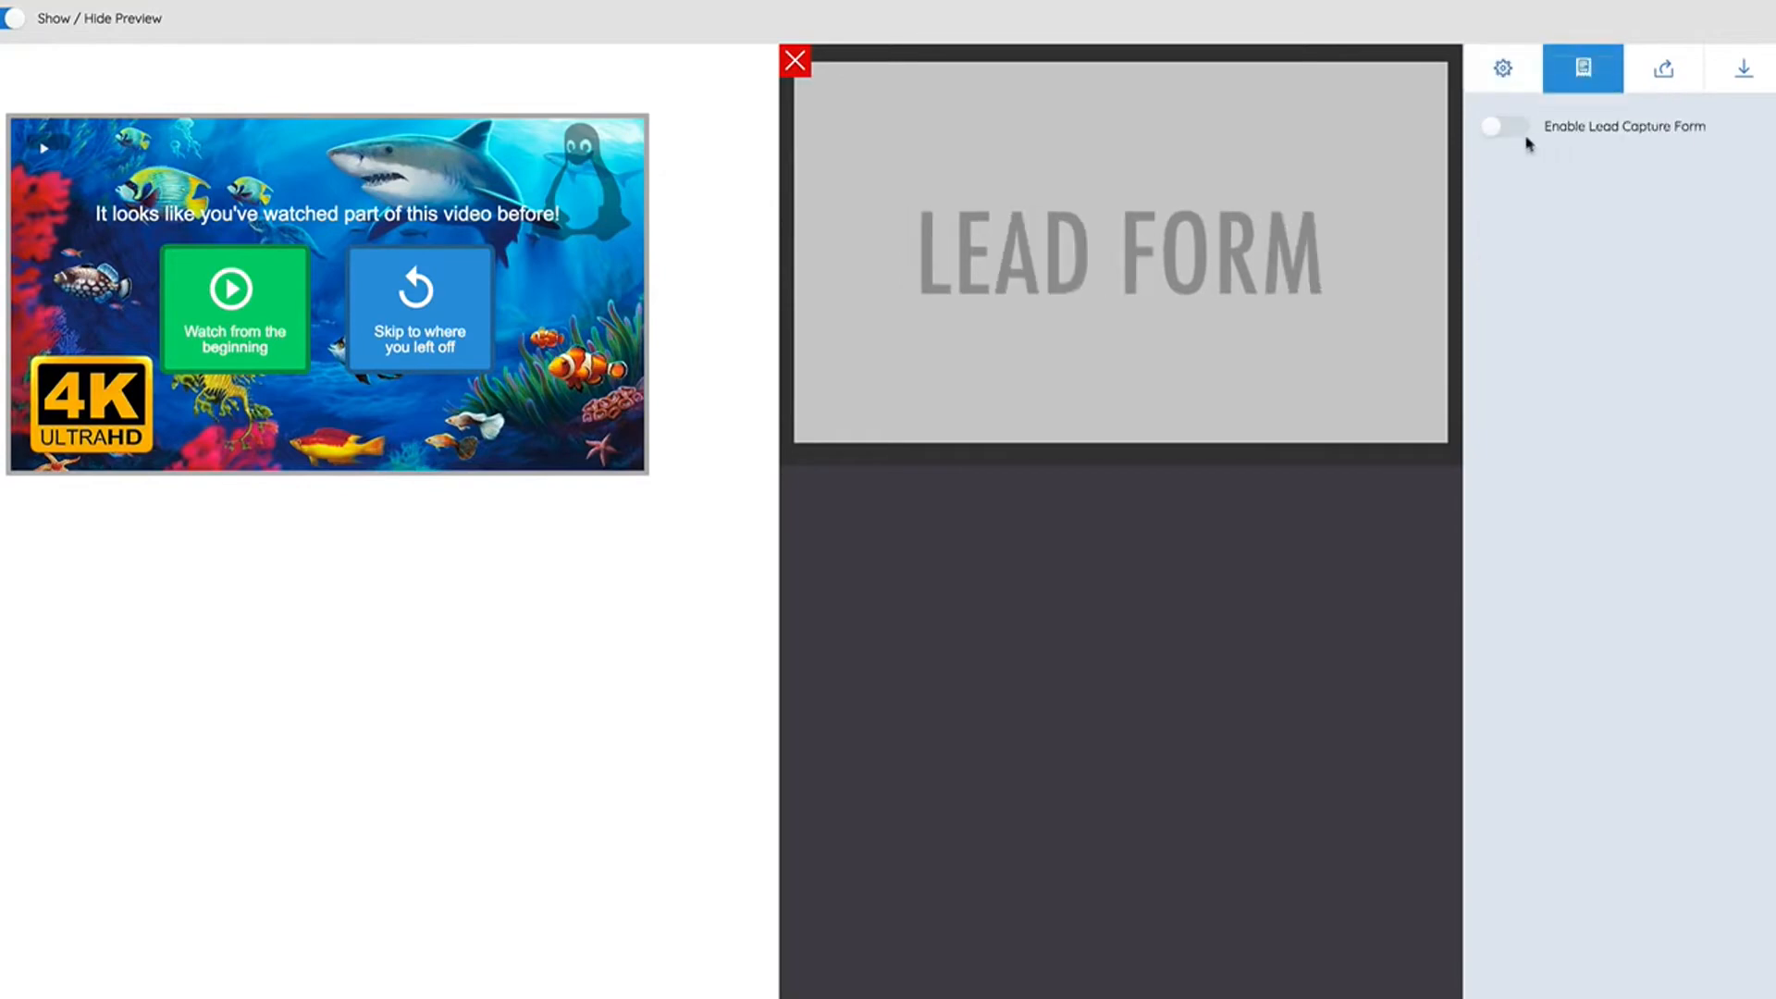
left_click(1515, 133)
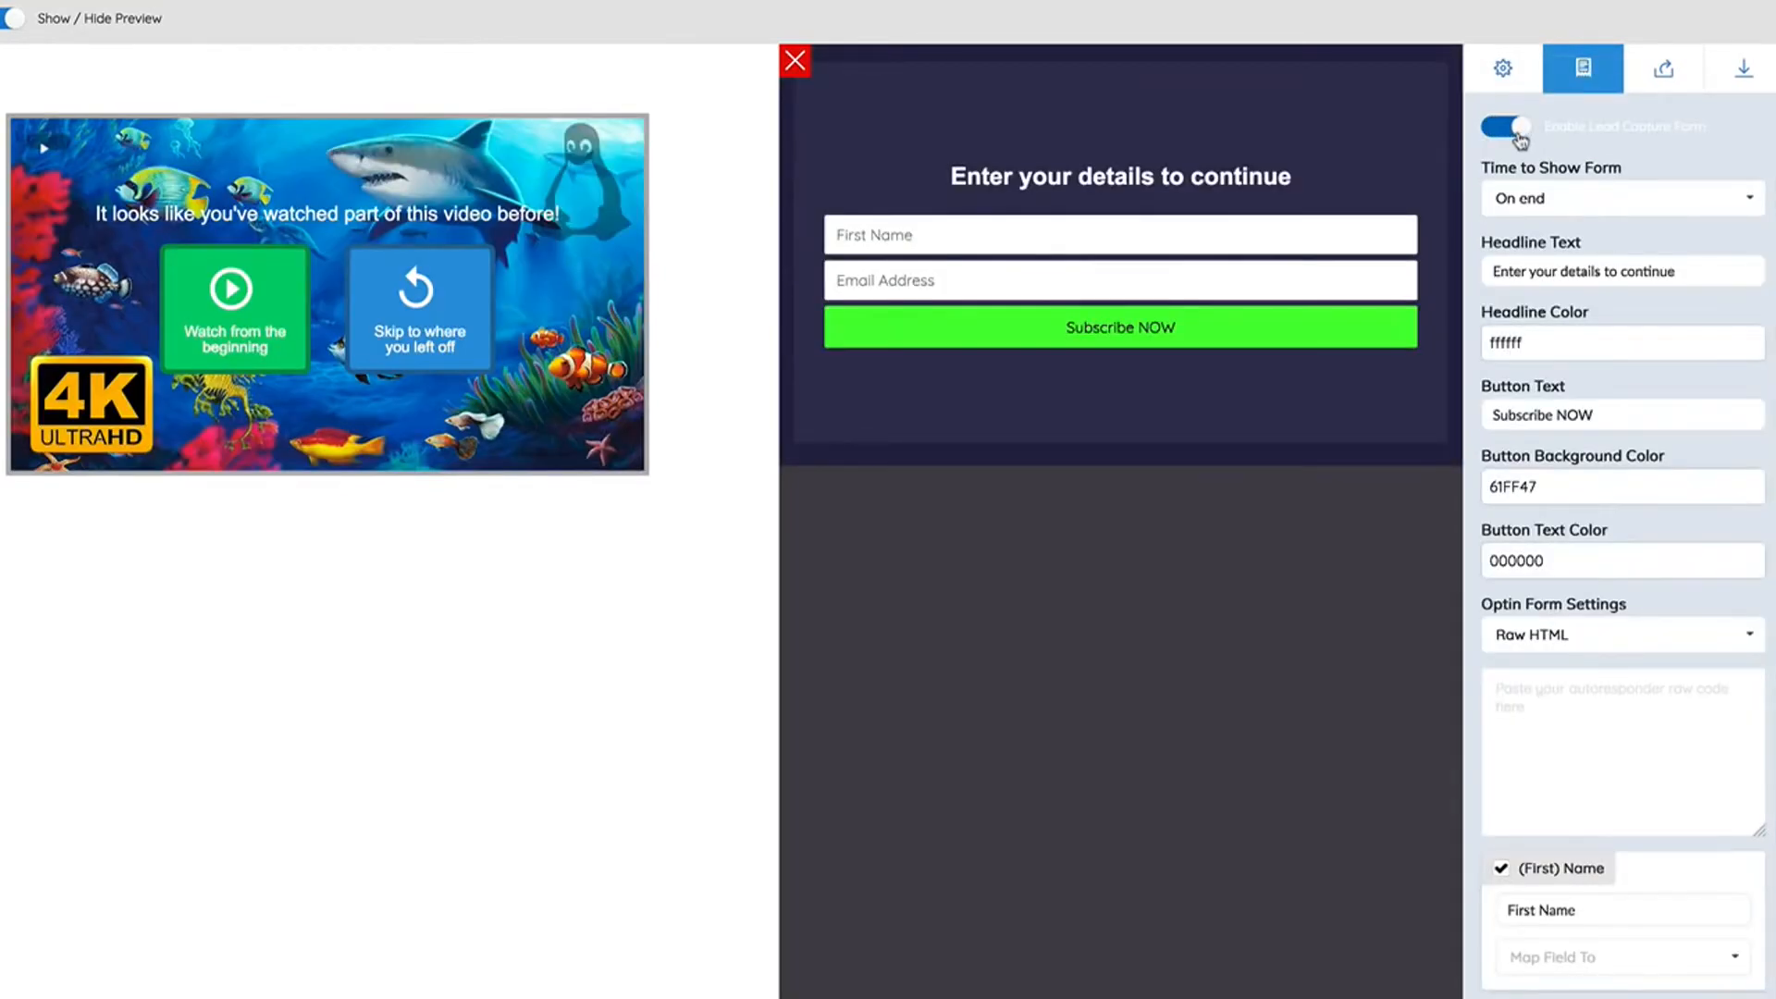
left_click(1540, 205)
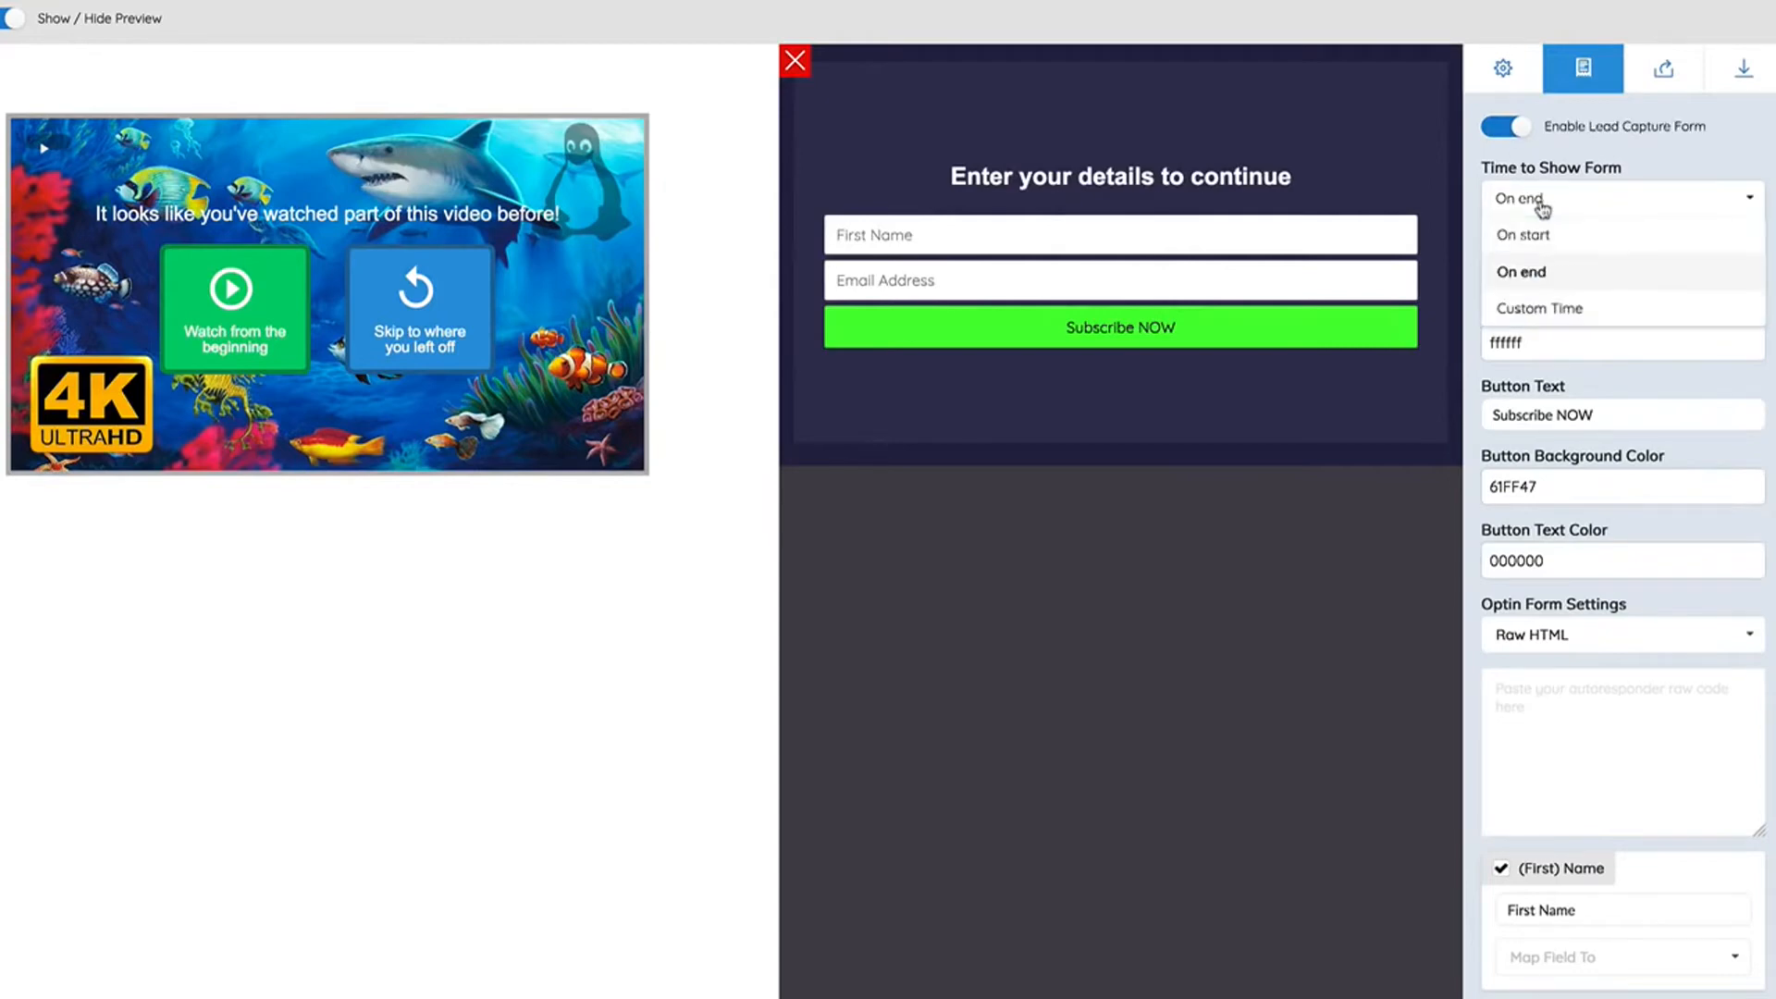
left_click(1549, 276)
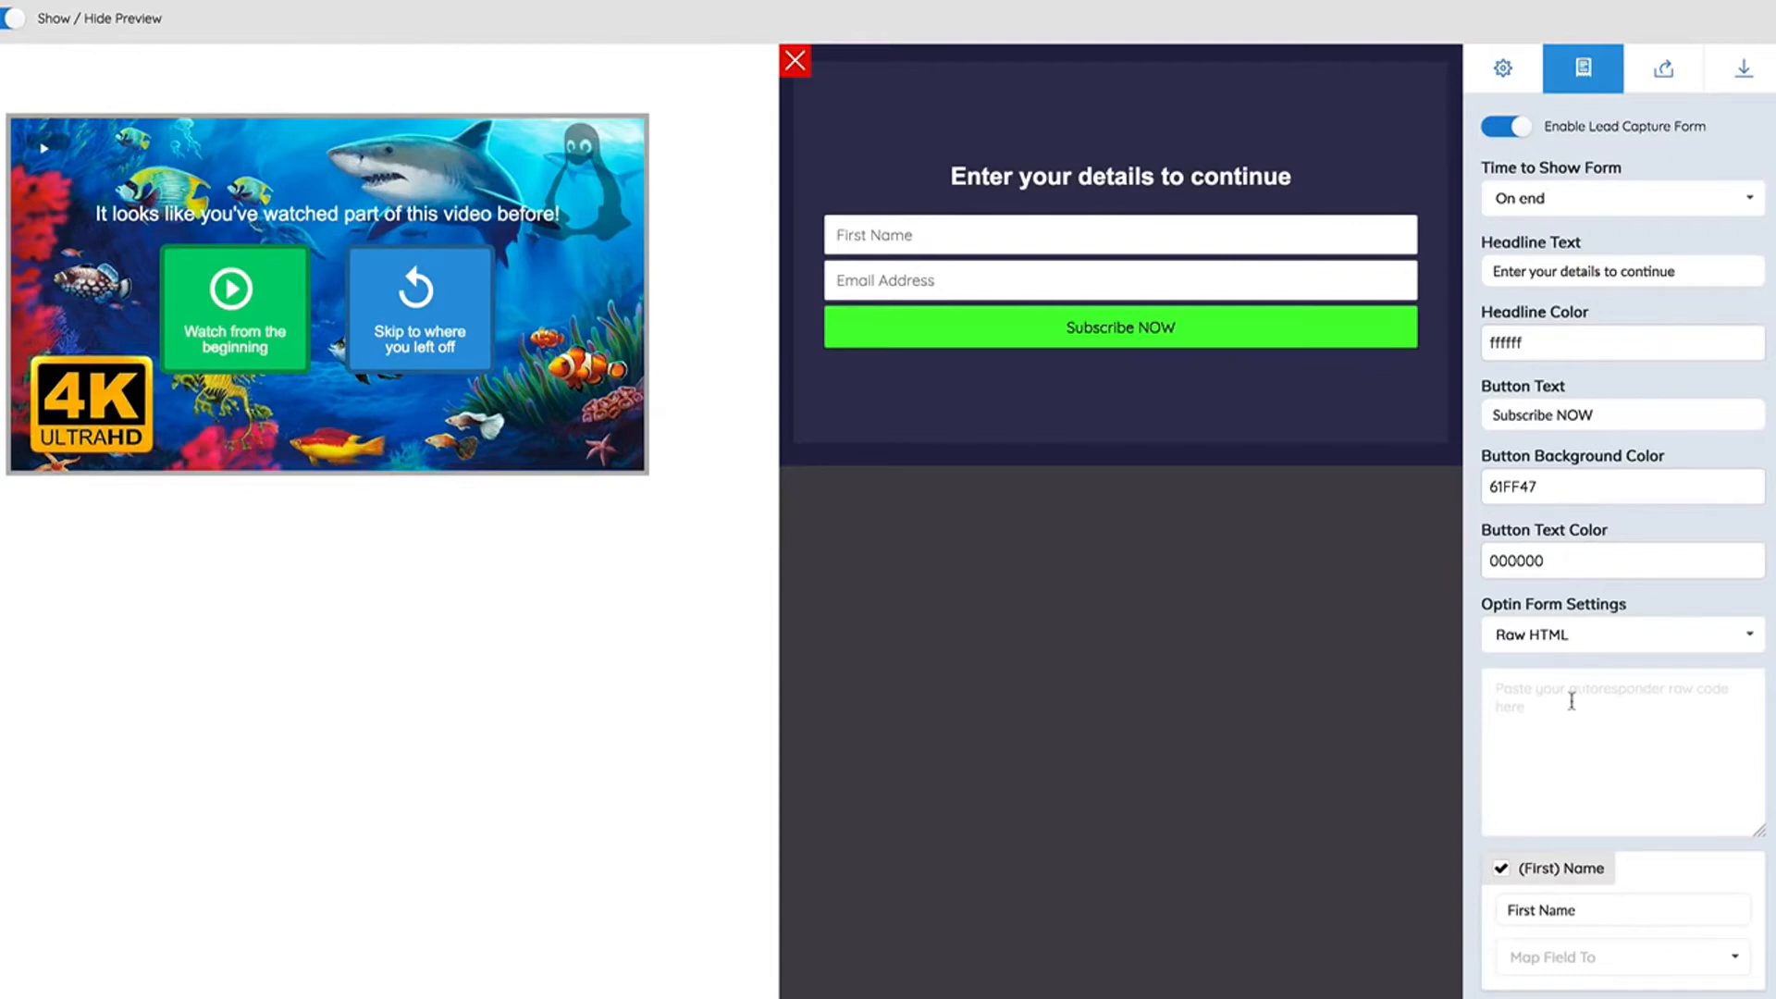
scroll(1572, 731, "down", 1)
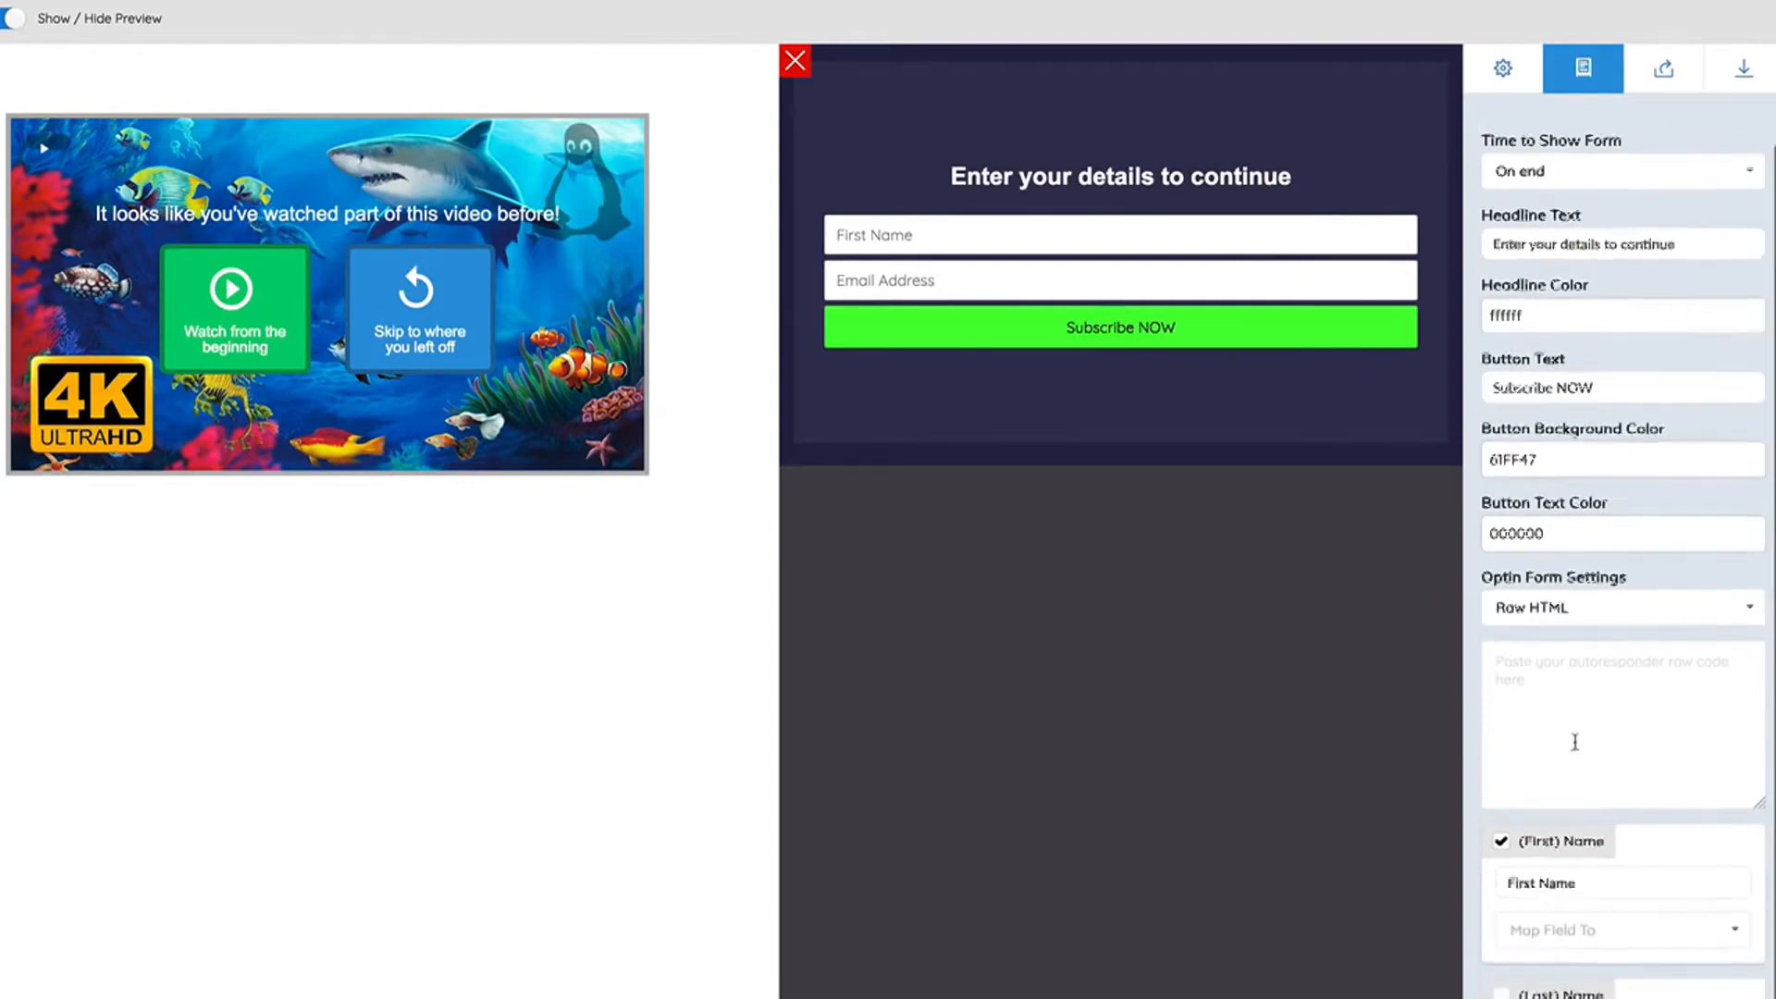
scroll(1577, 685, "up", 1)
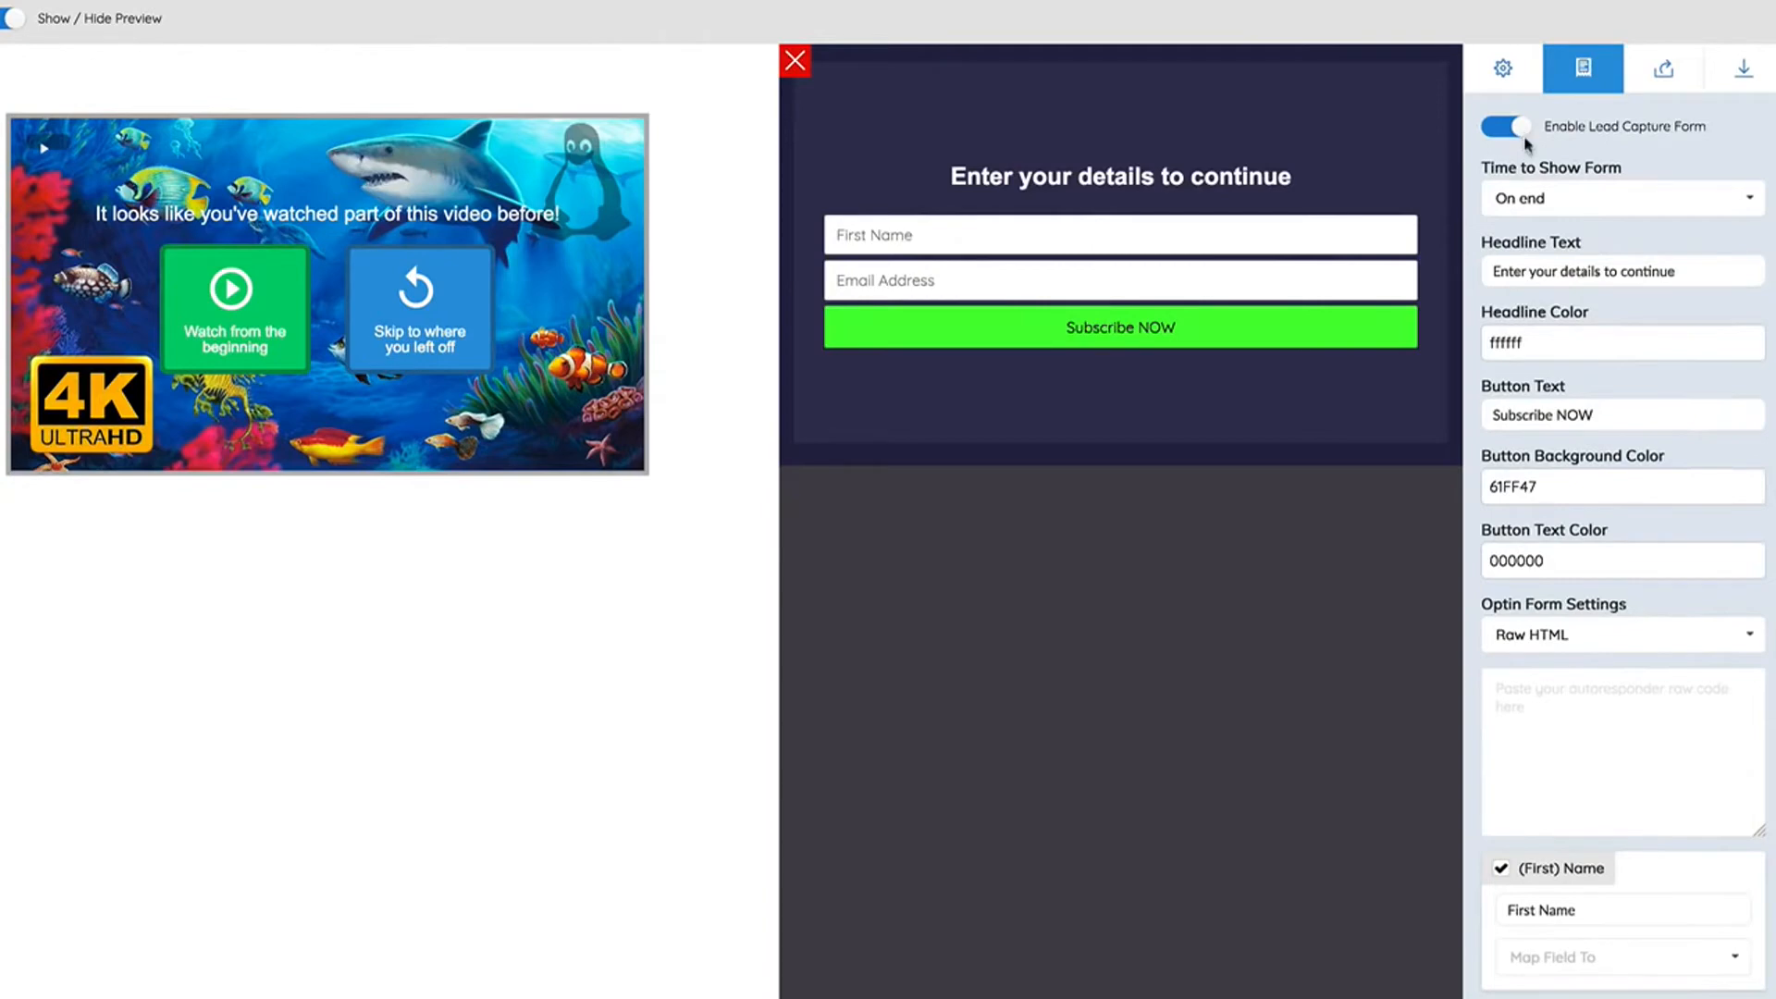
- Enable the Share Gateway and set it to show at a custom time of 5 seconds
left_click(1661, 74)
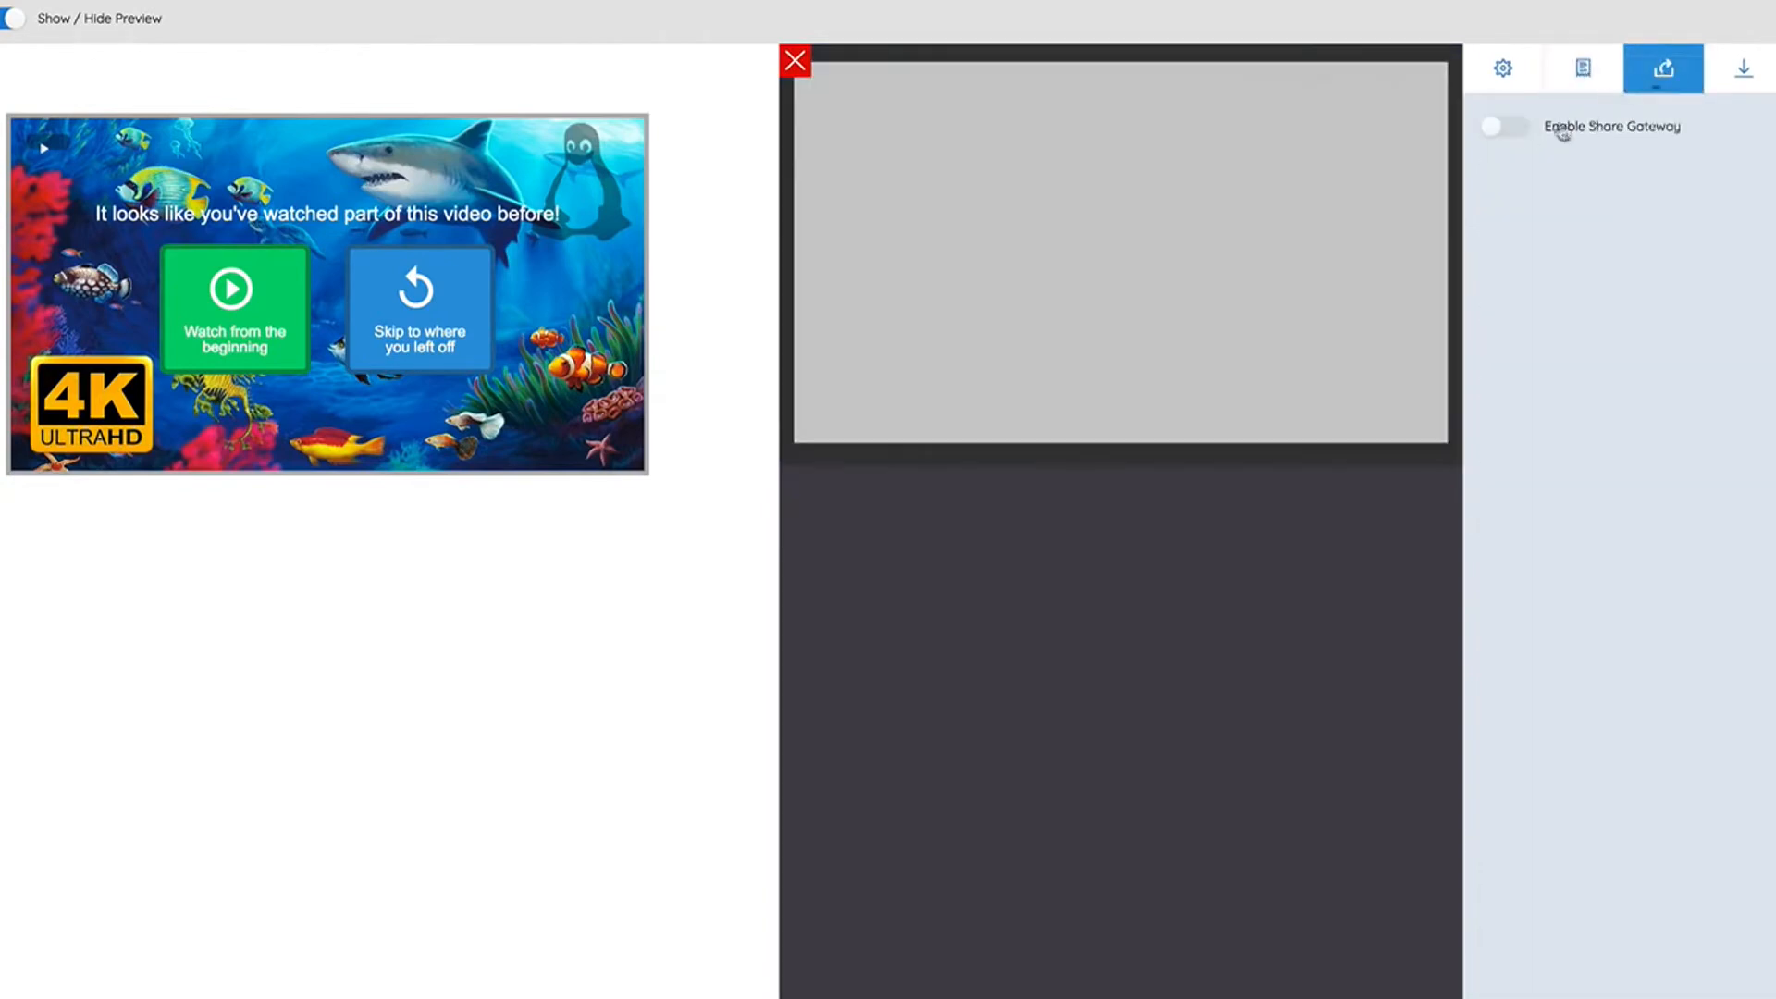
left_click(1507, 128)
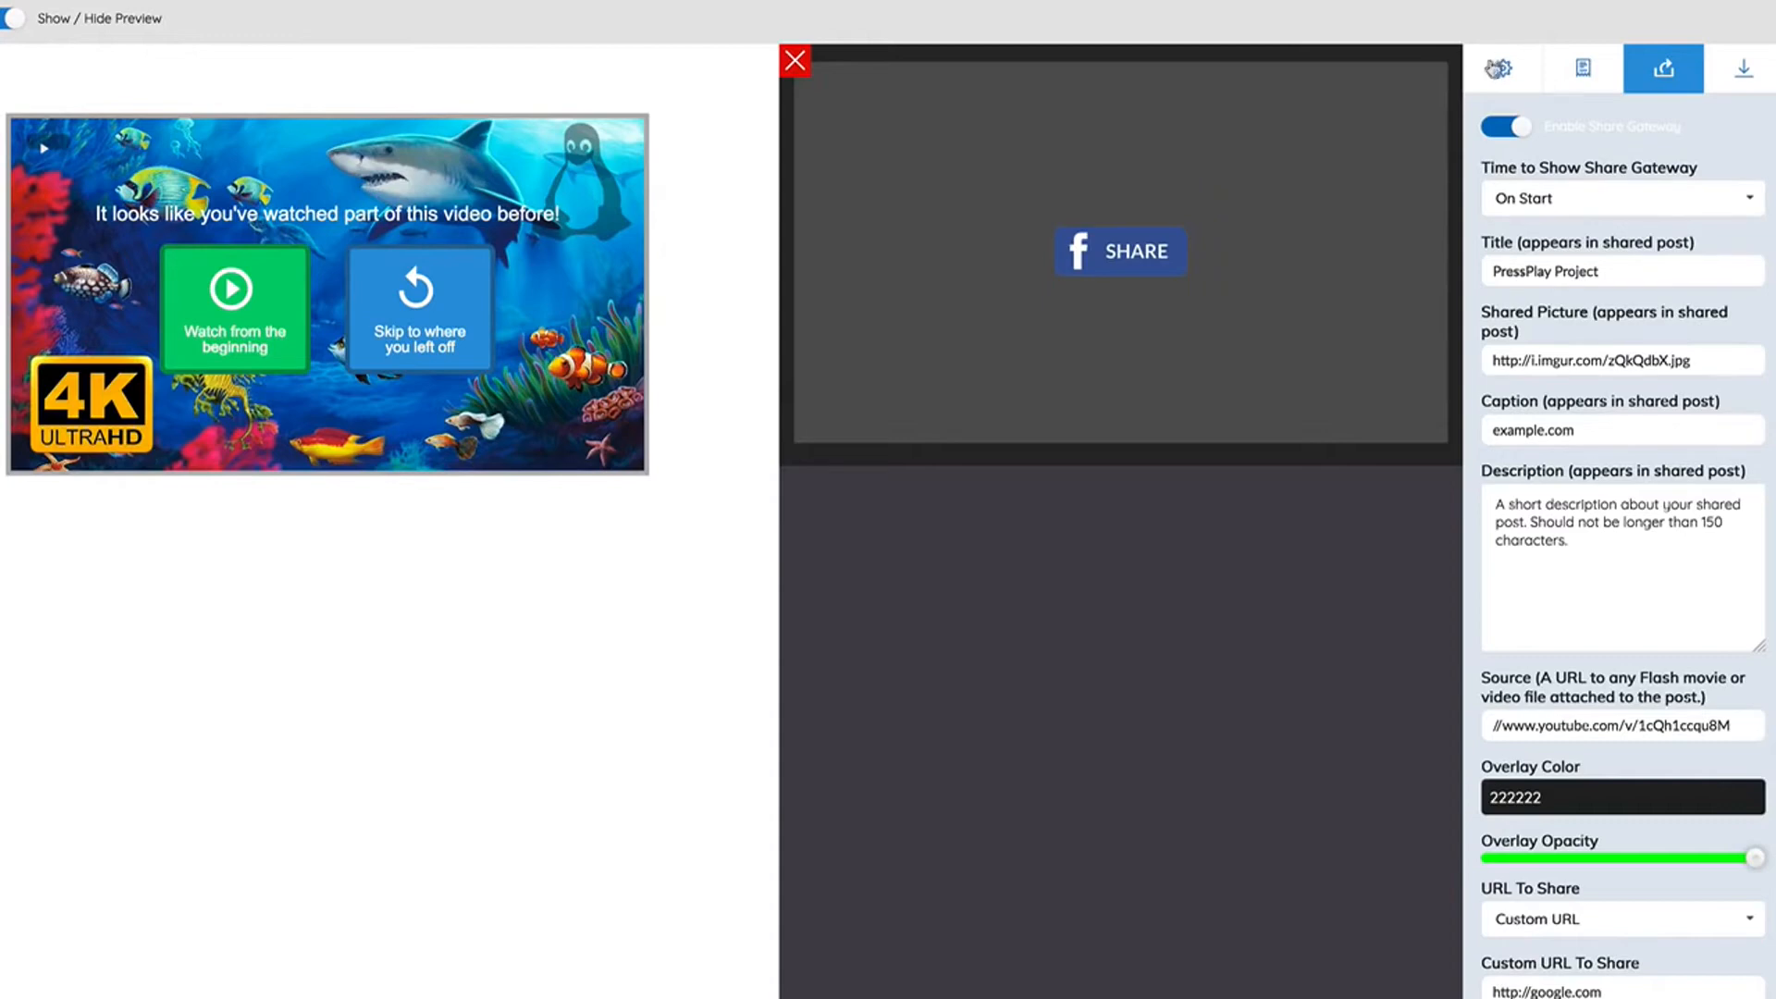
left_click(1549, 199)
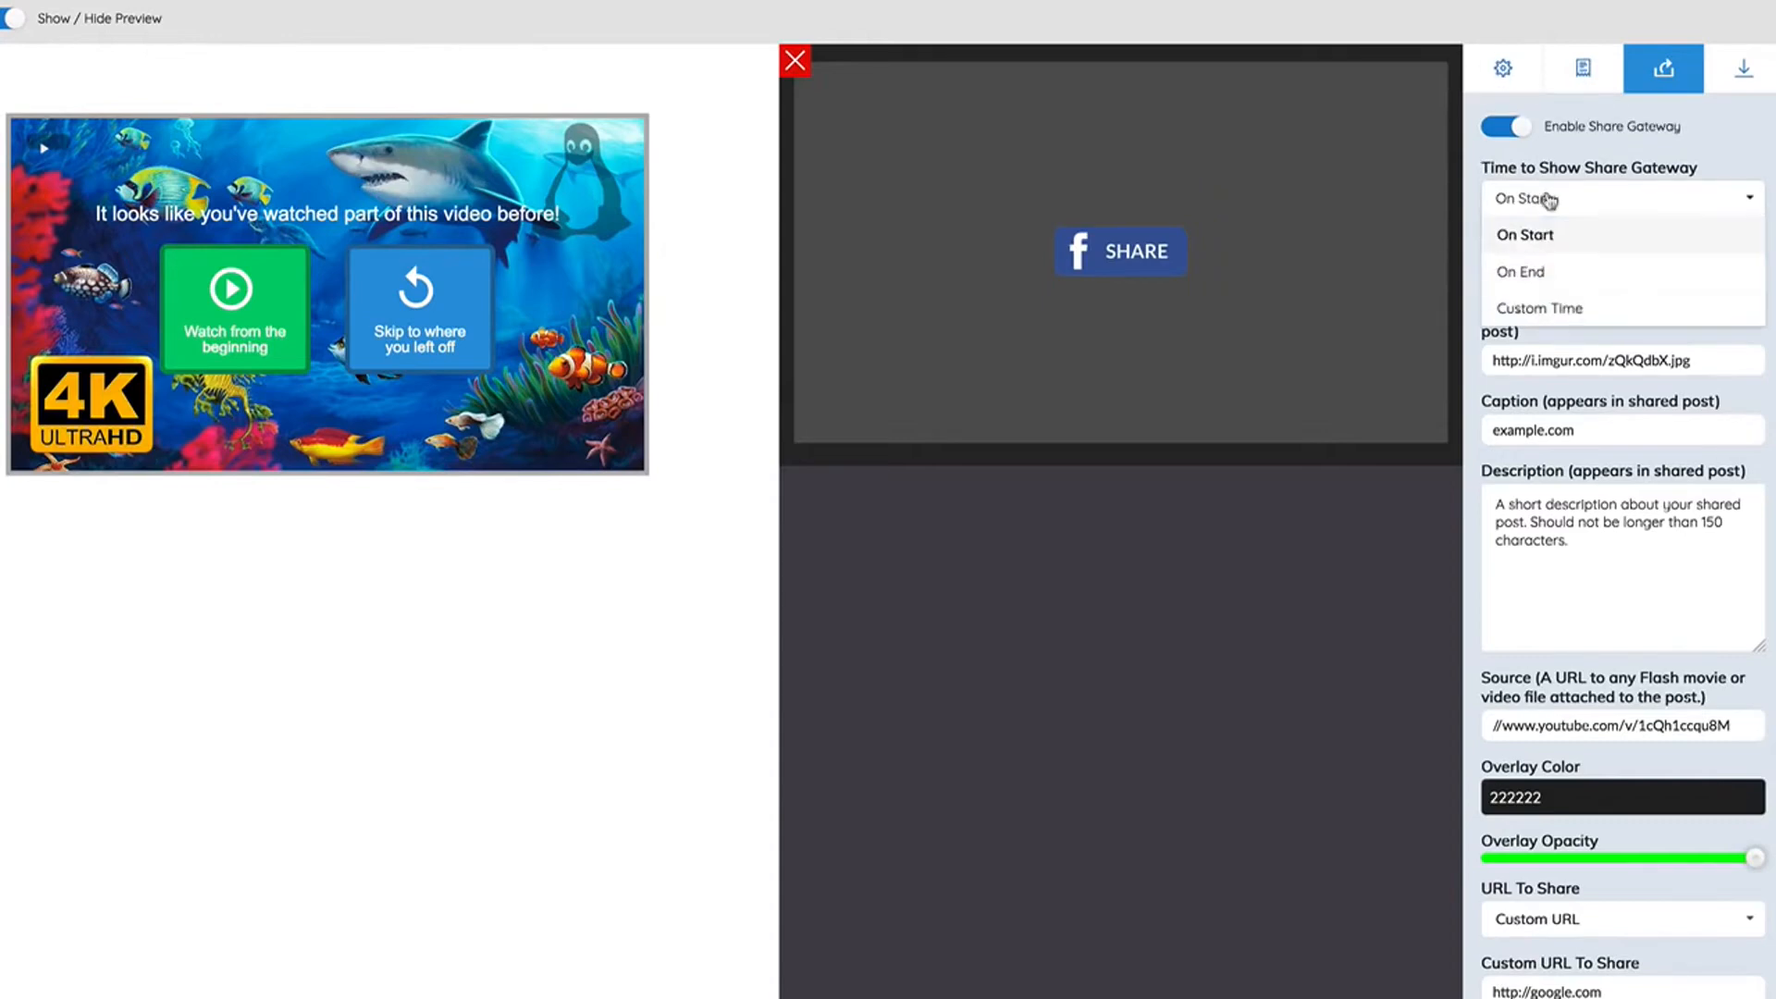
left_click(1554, 312)
left_click_drag(1538, 283, 1460, 288)
type("5")
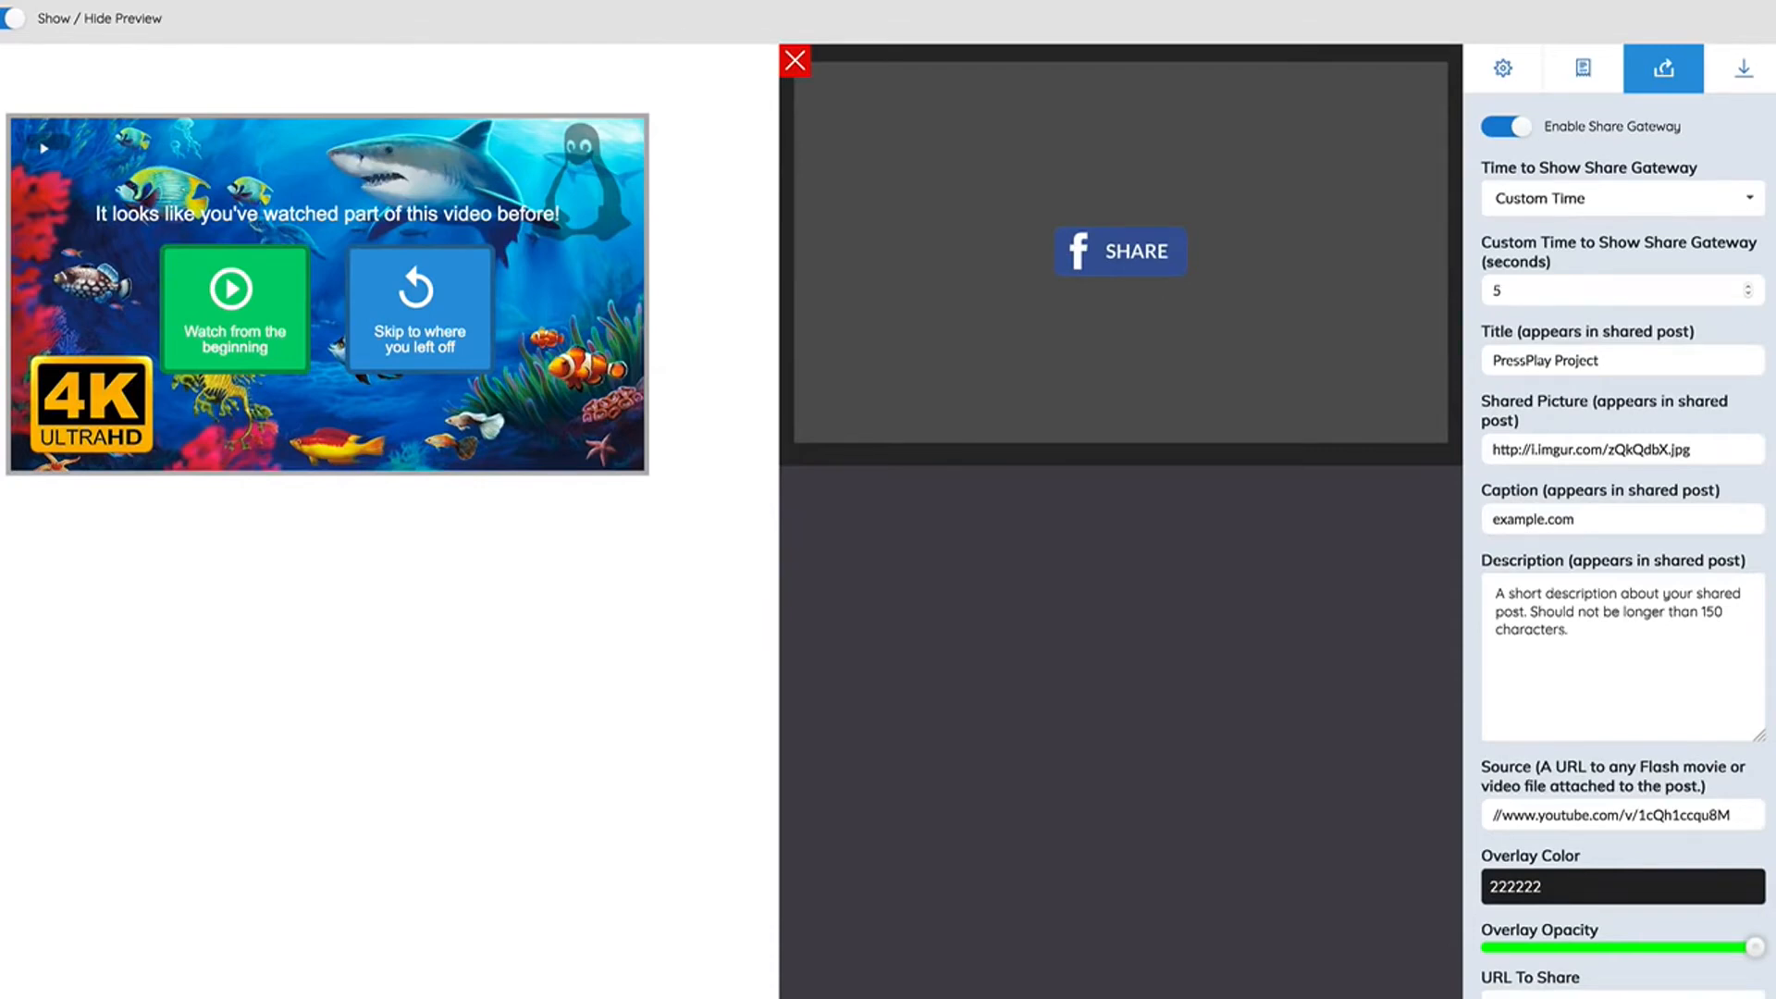
- Enable the CTA with a custom show time of 10 seconds and turn on its Skip Button
left_click(1759, 83)
left_click(1517, 129)
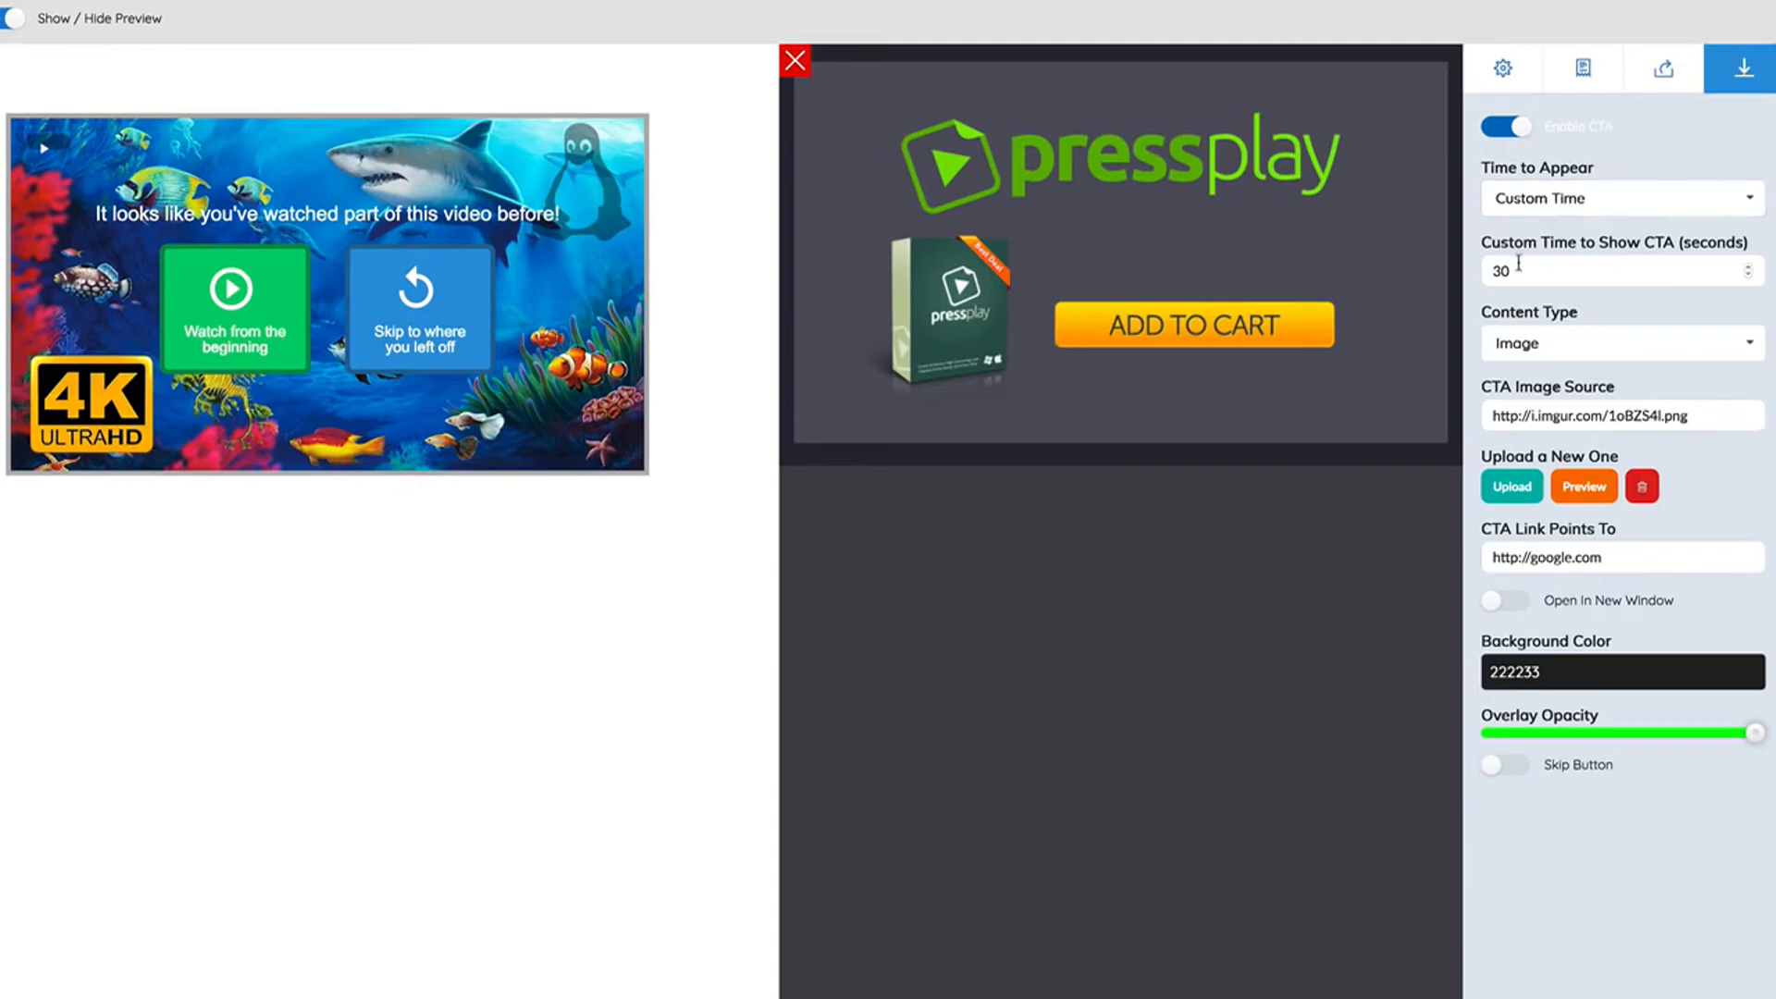
left_click_drag(1518, 270, 1455, 272)
type("10")
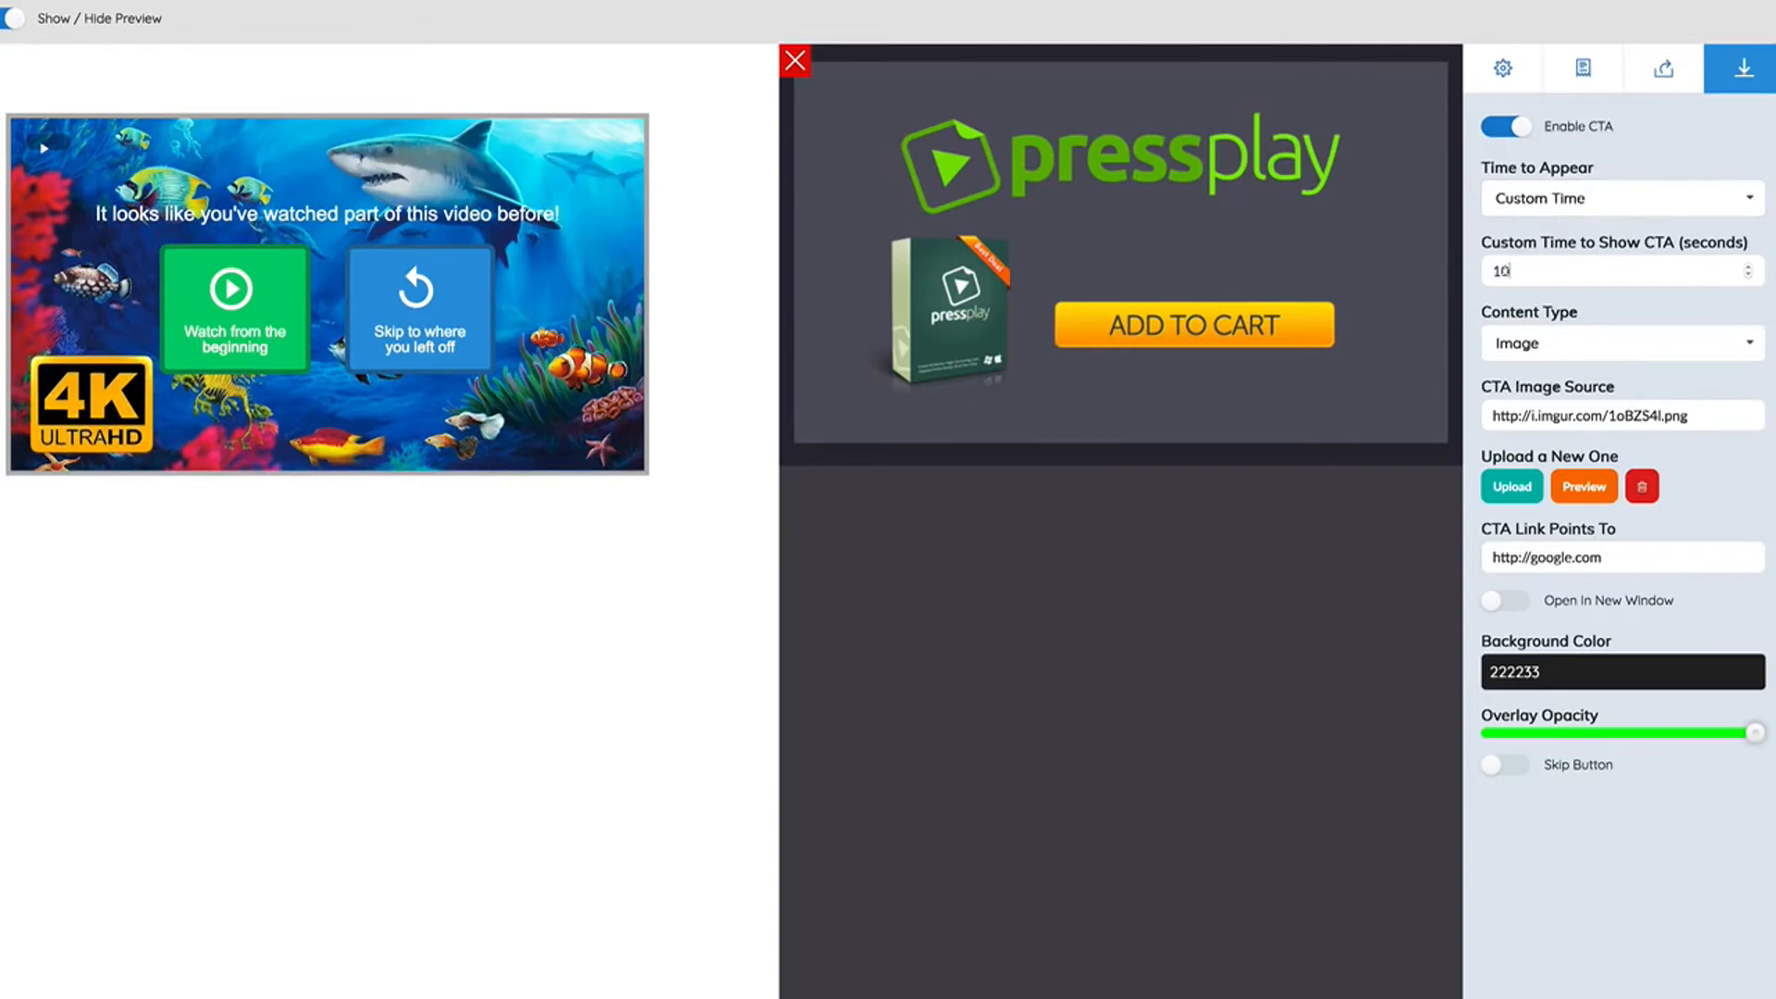
left_click(1508, 767)
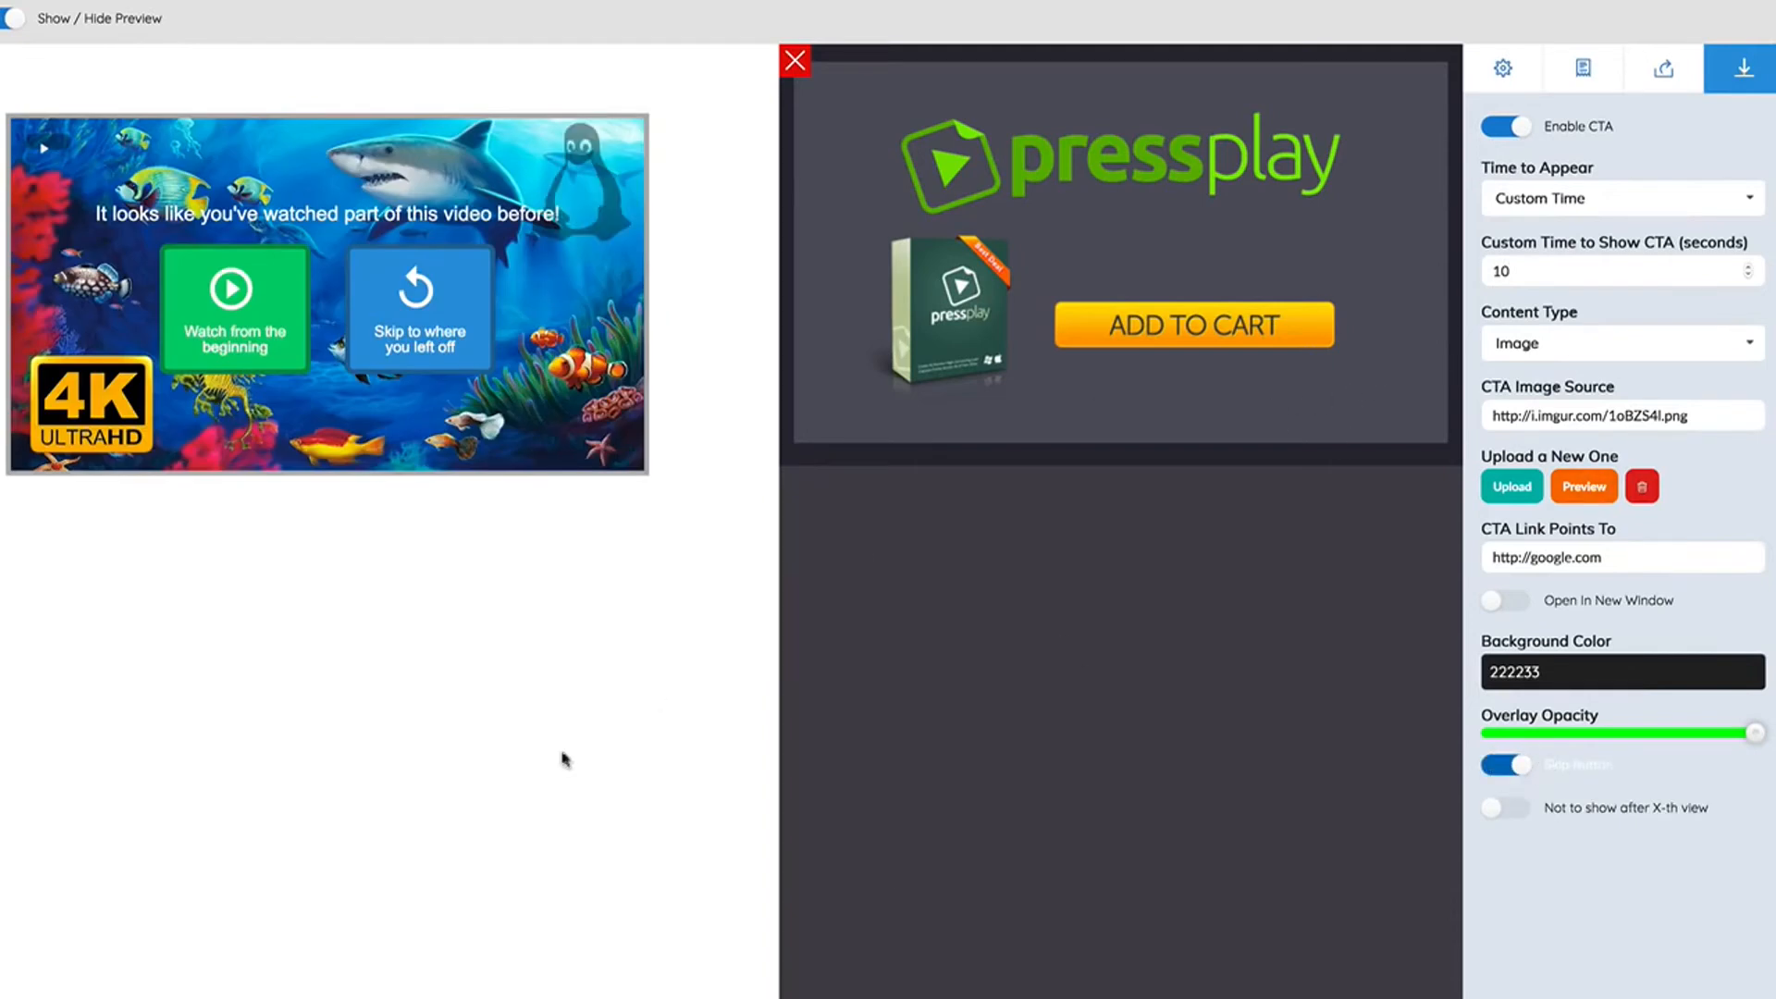
- Try to close the Parent Video settings, dismiss the form field message, and return to the lead capture form settings
left_click(794, 63)
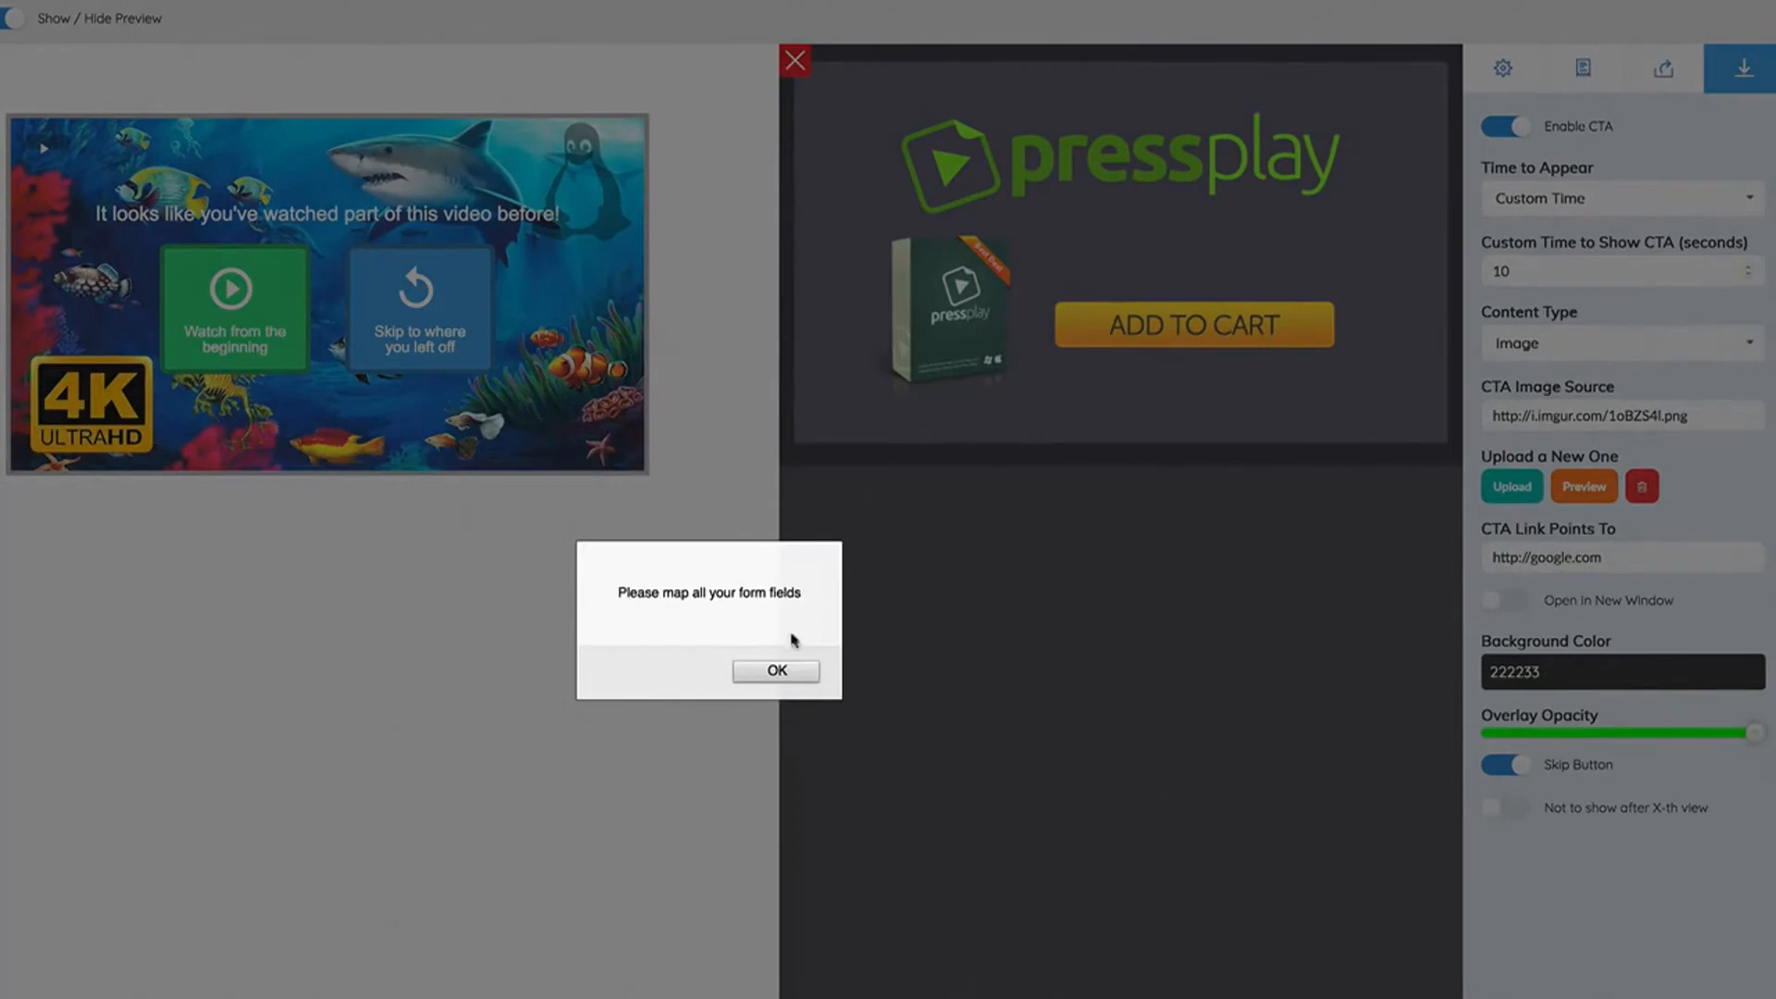
left_click(777, 672)
left_click(1582, 66)
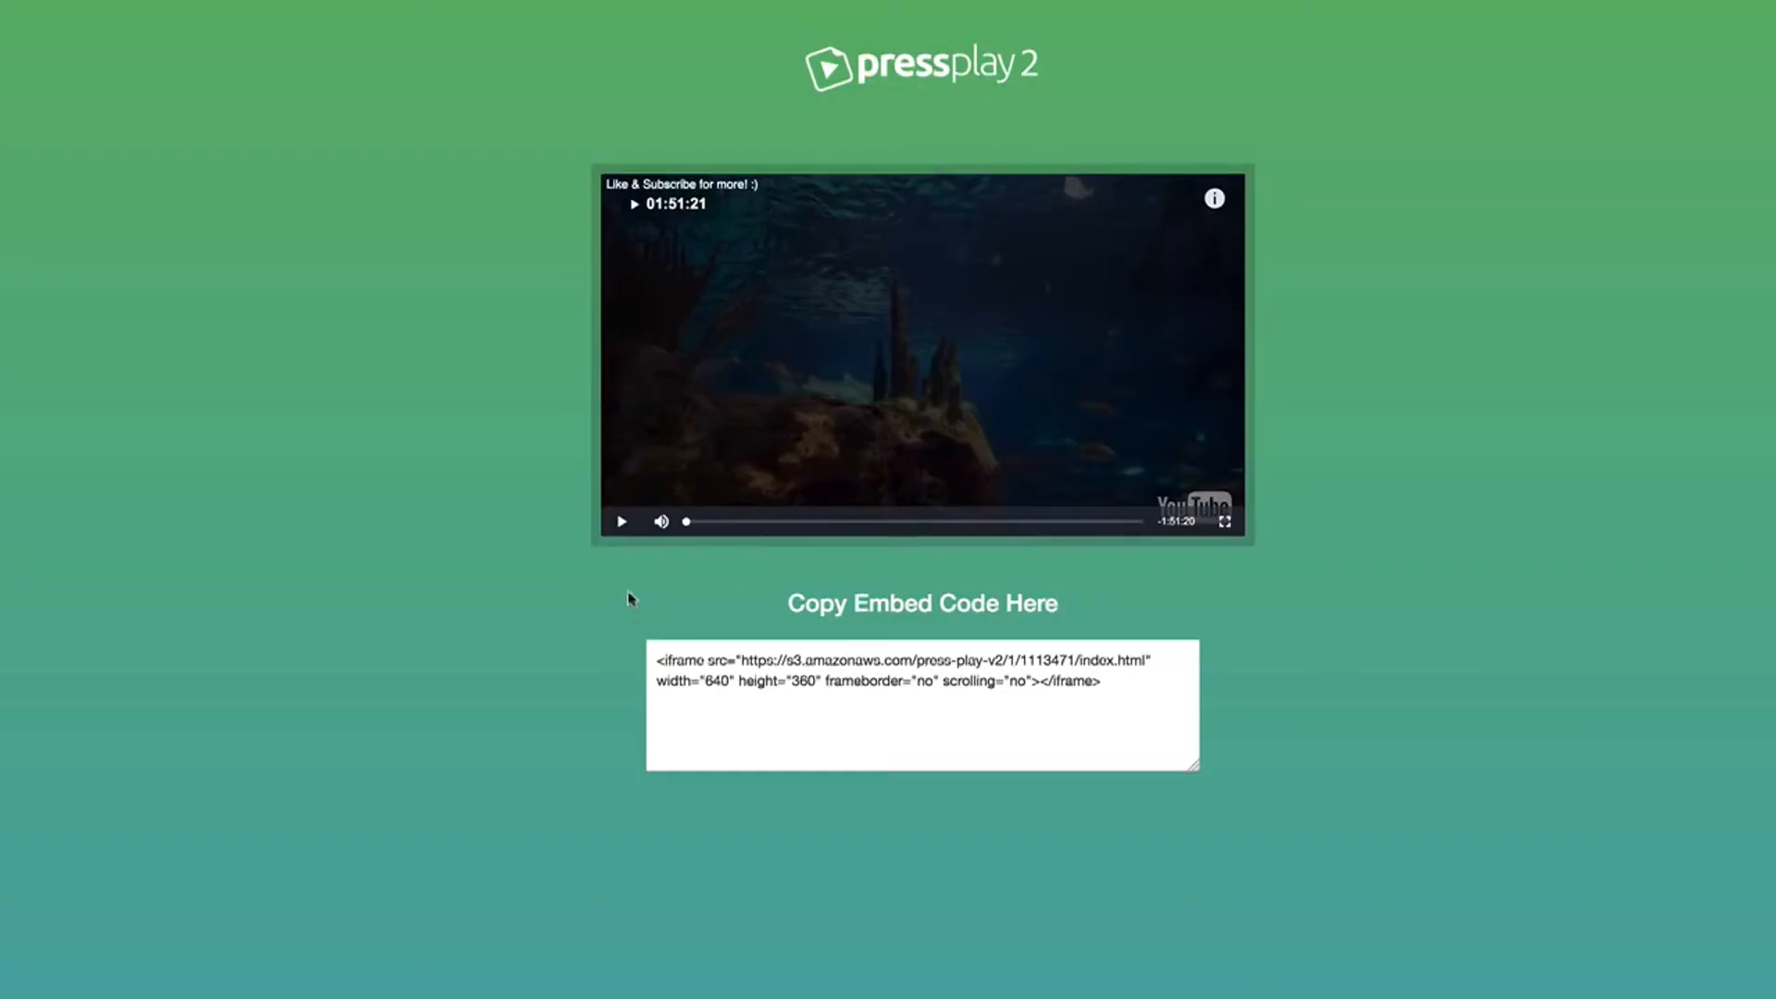
- Test the published video through its share, call-to-action and lead form overlays, and select its embed code
left_click(621, 521)
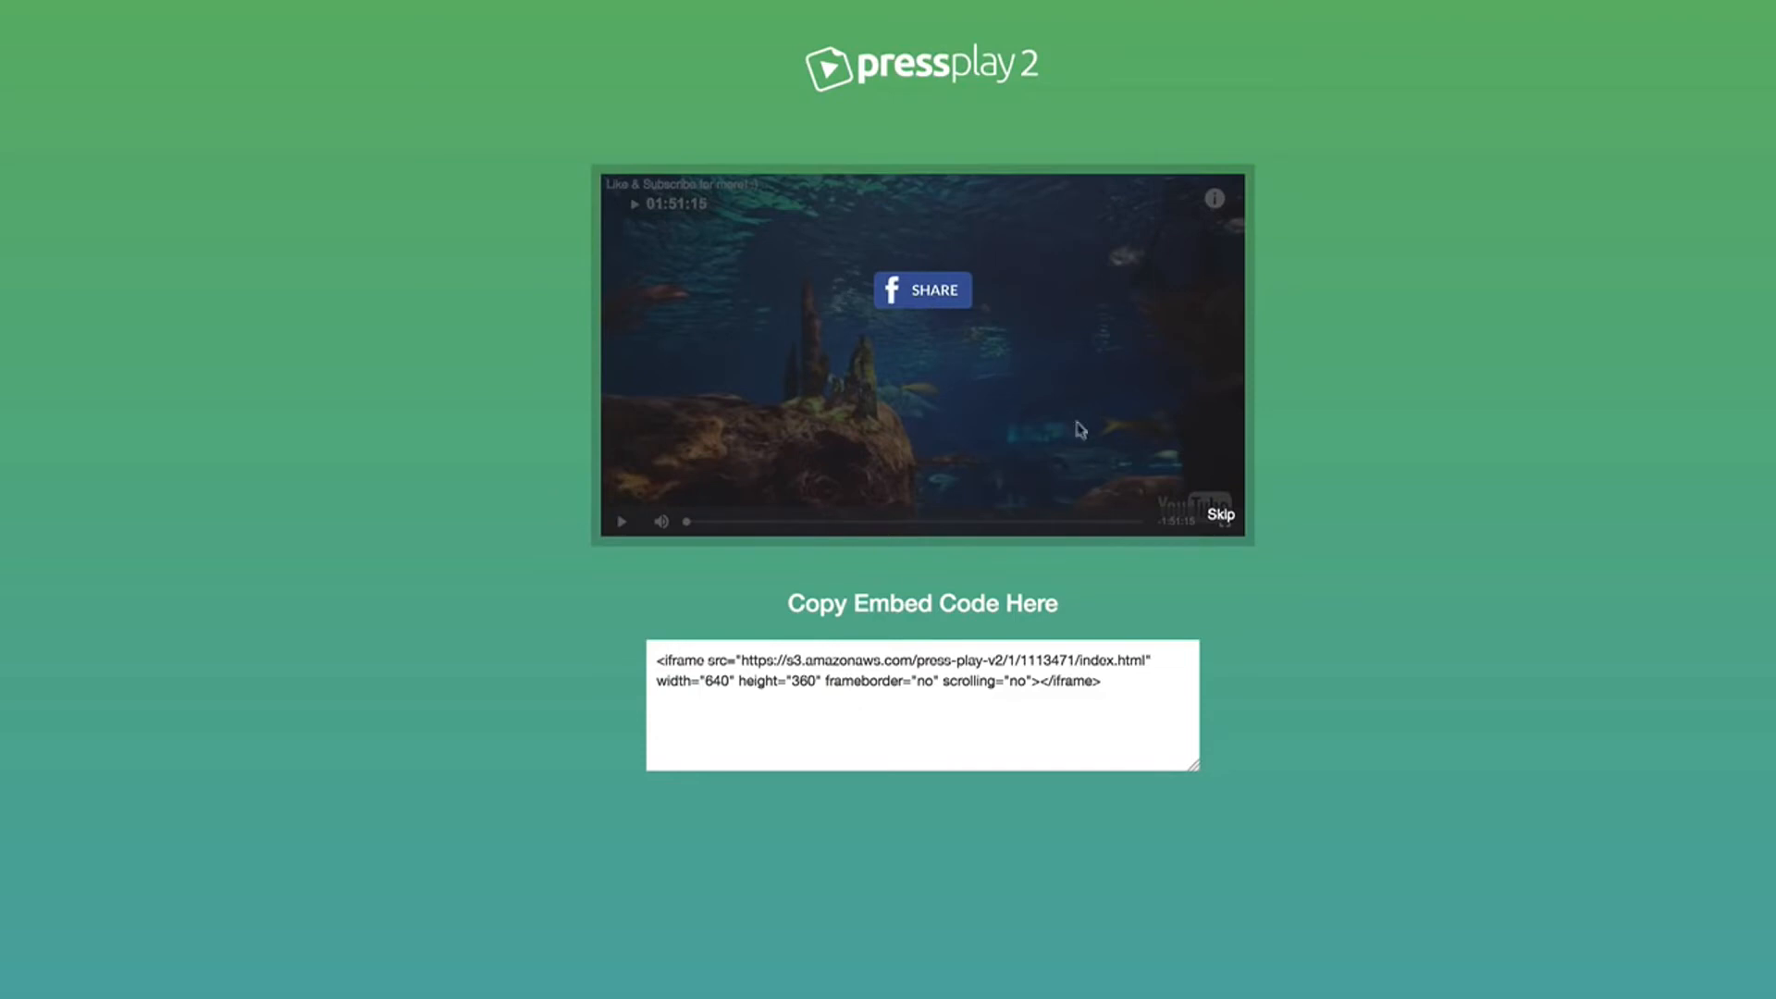
left_click(1221, 518)
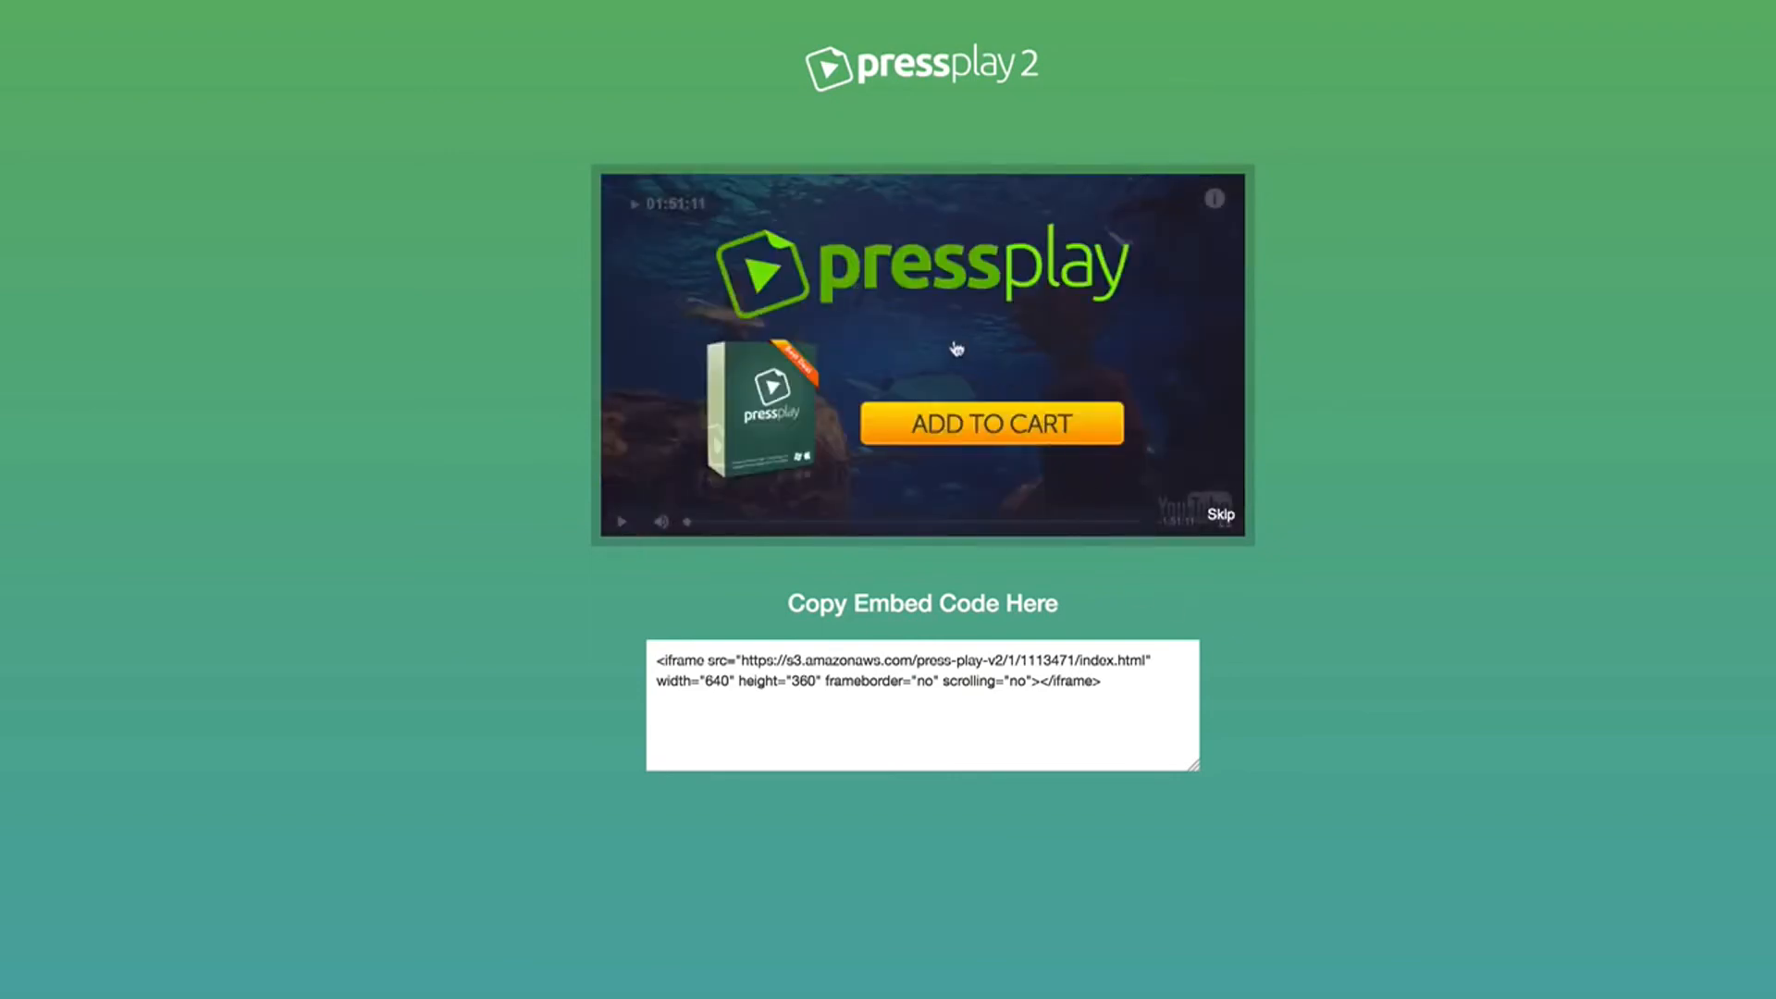
left_click(1223, 518)
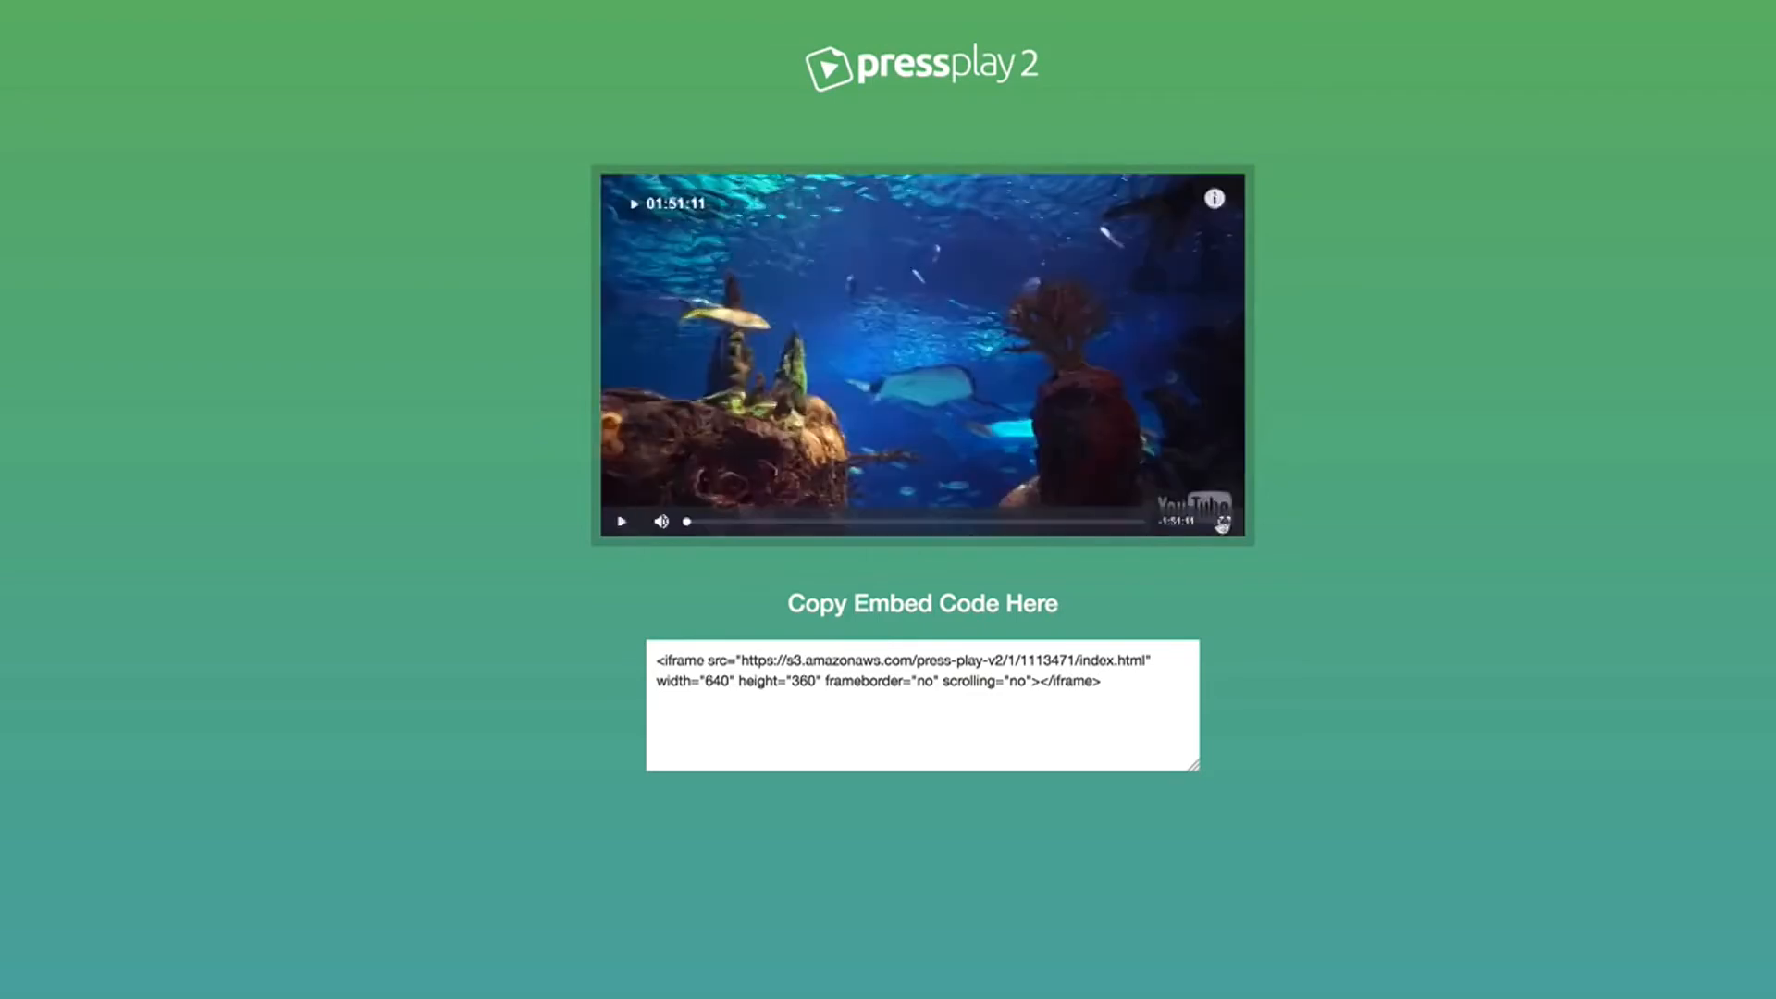
left_click(1122, 524)
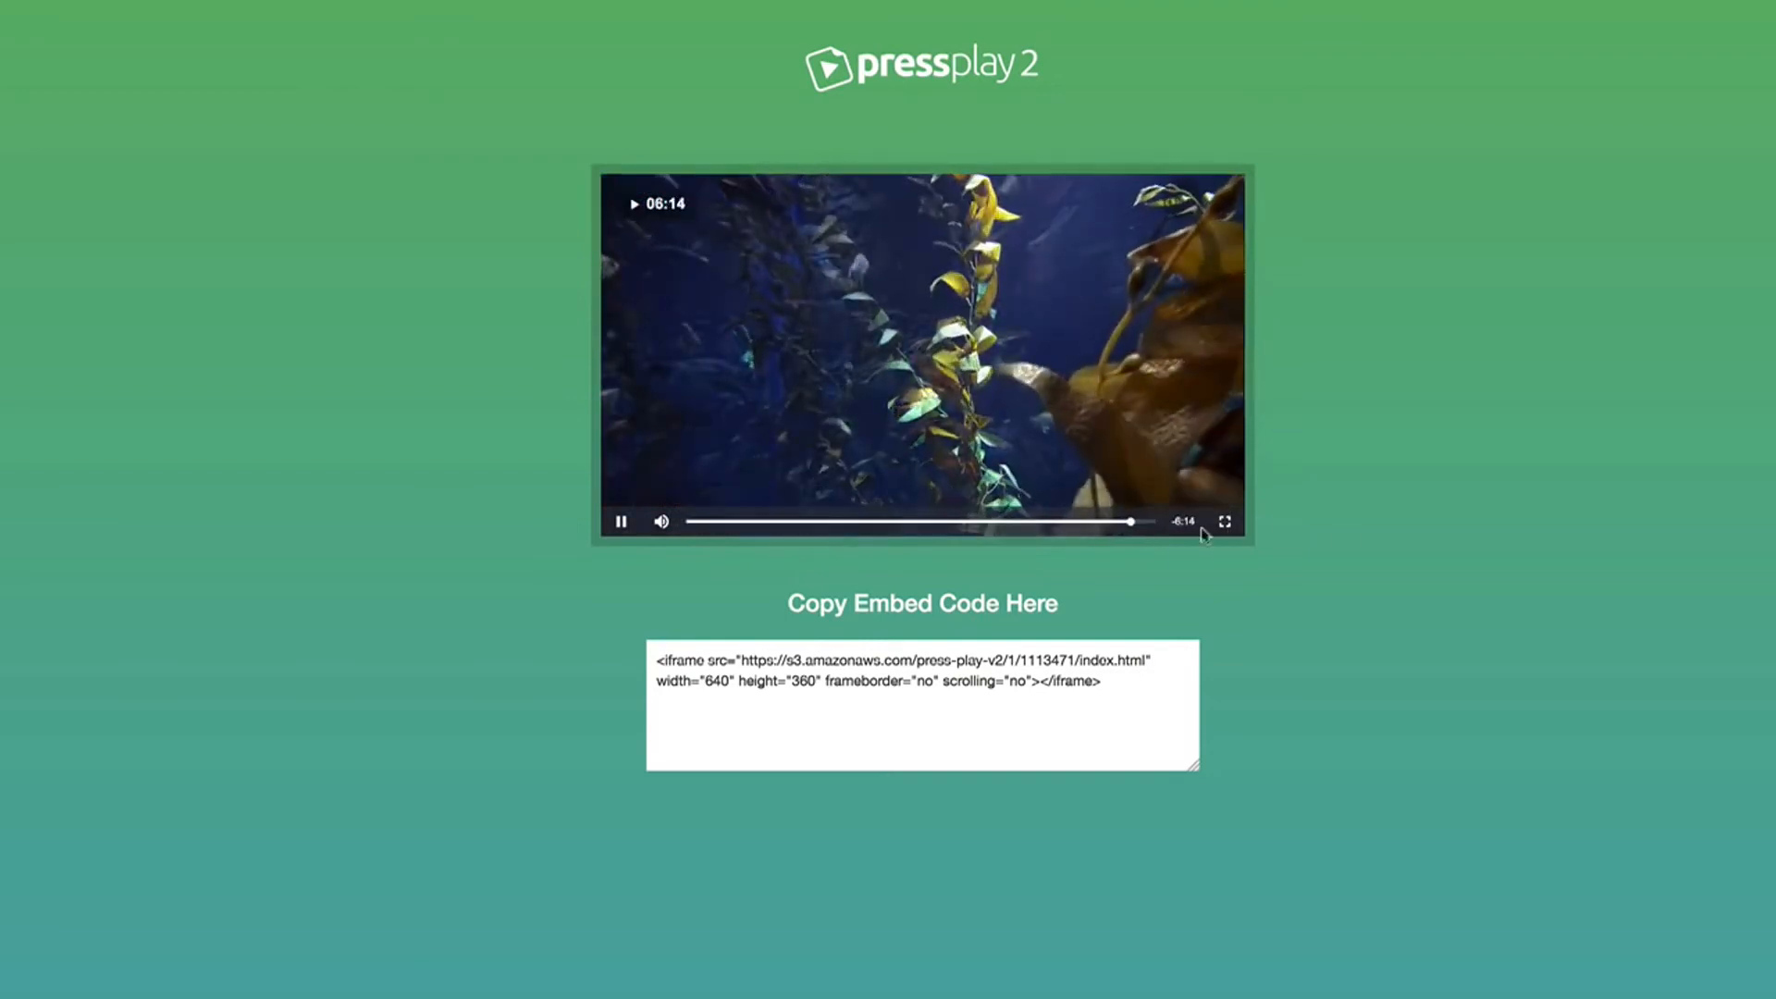
left_click(1149, 522)
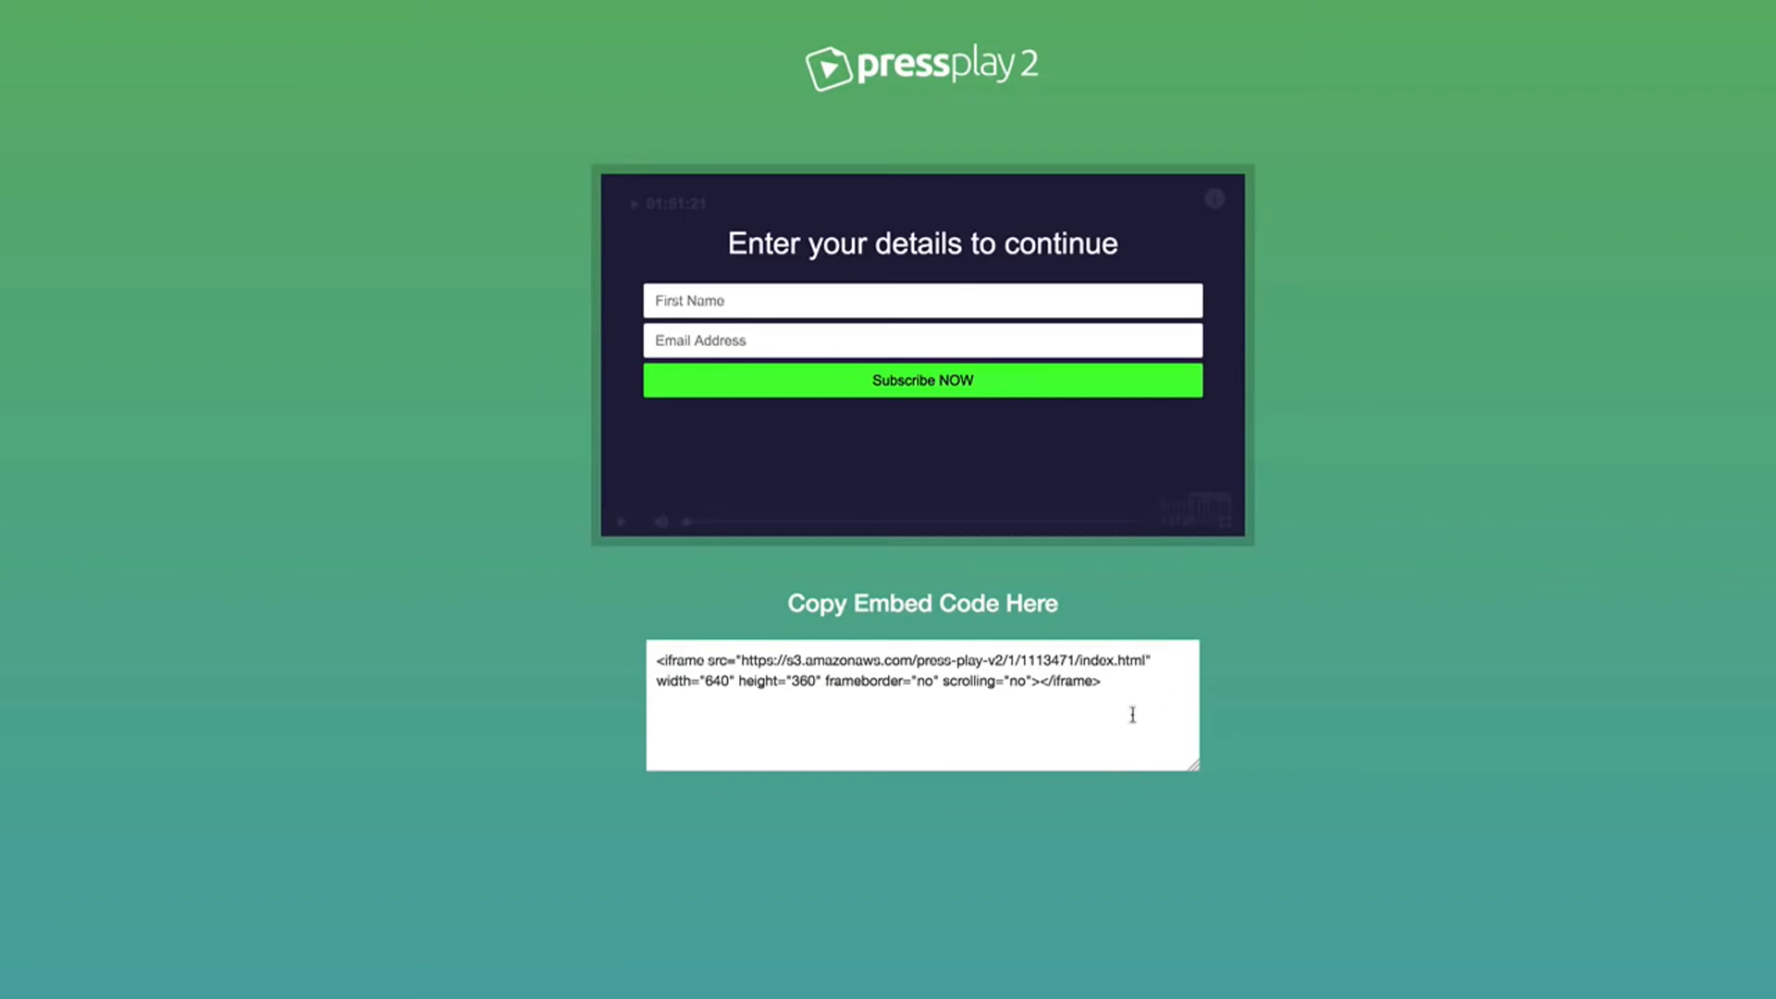
left_click_drag(1152, 705, 621, 665)
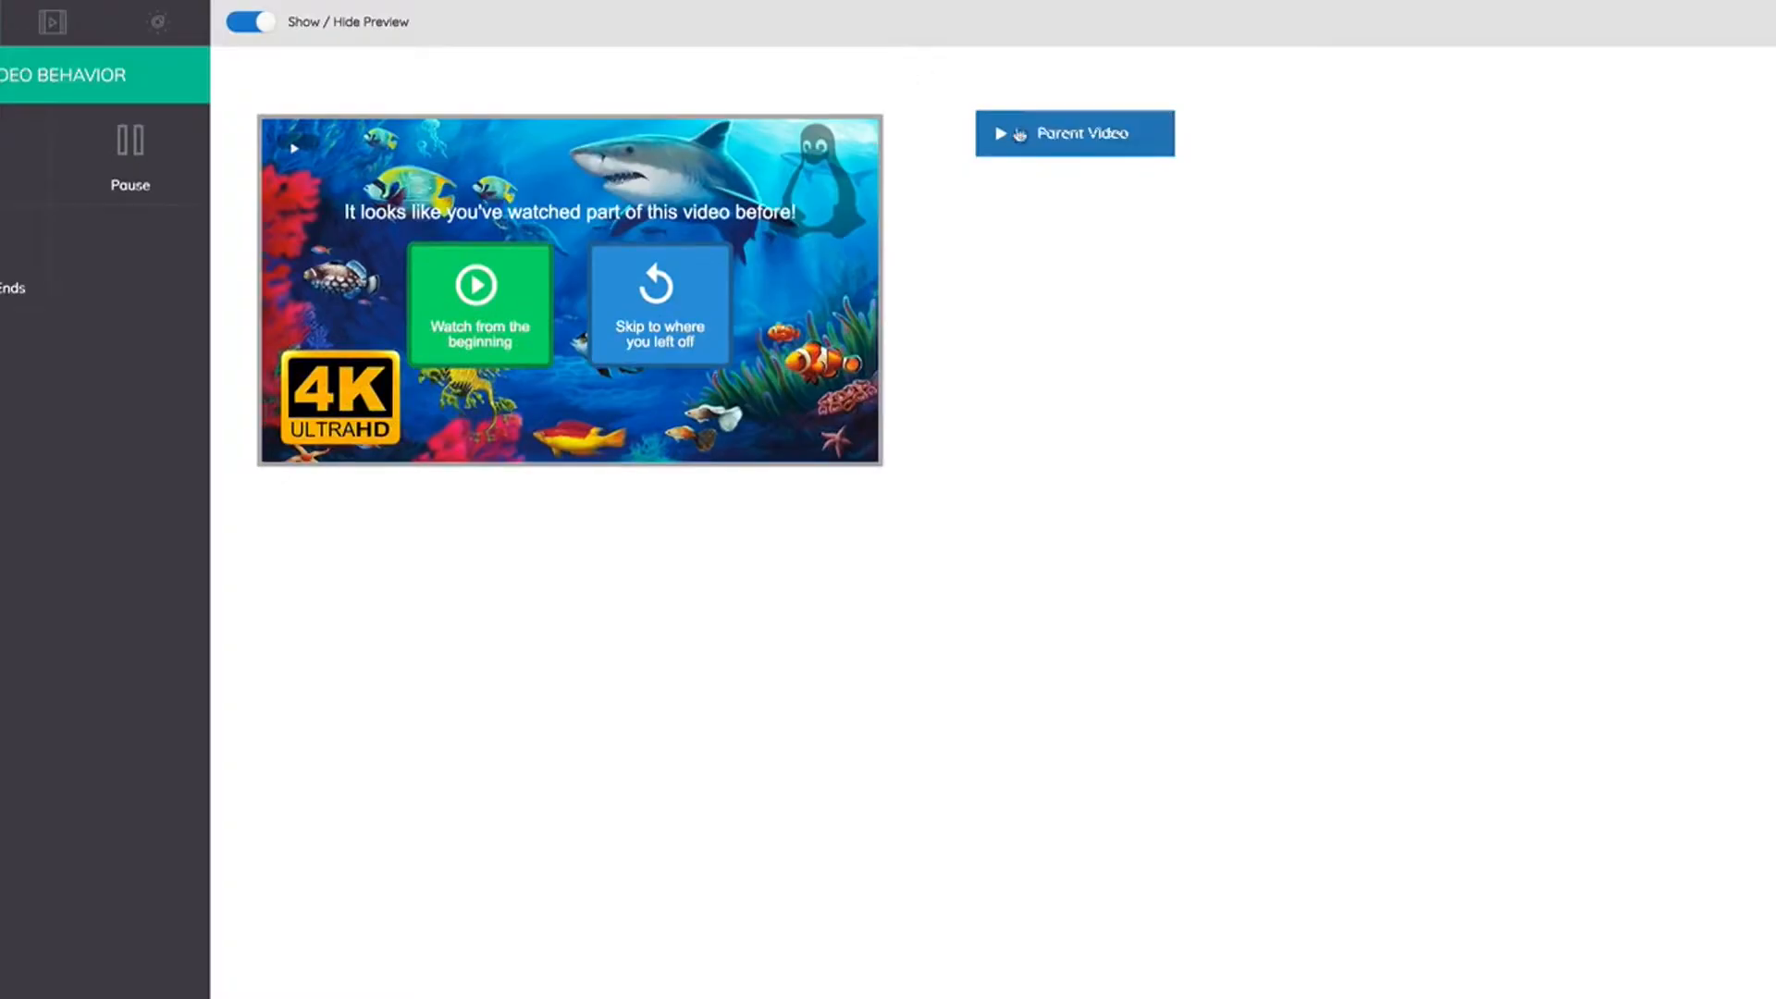
- Enable interaction on the Parent Video and add a first interaction video to it
left_click(1081, 139)
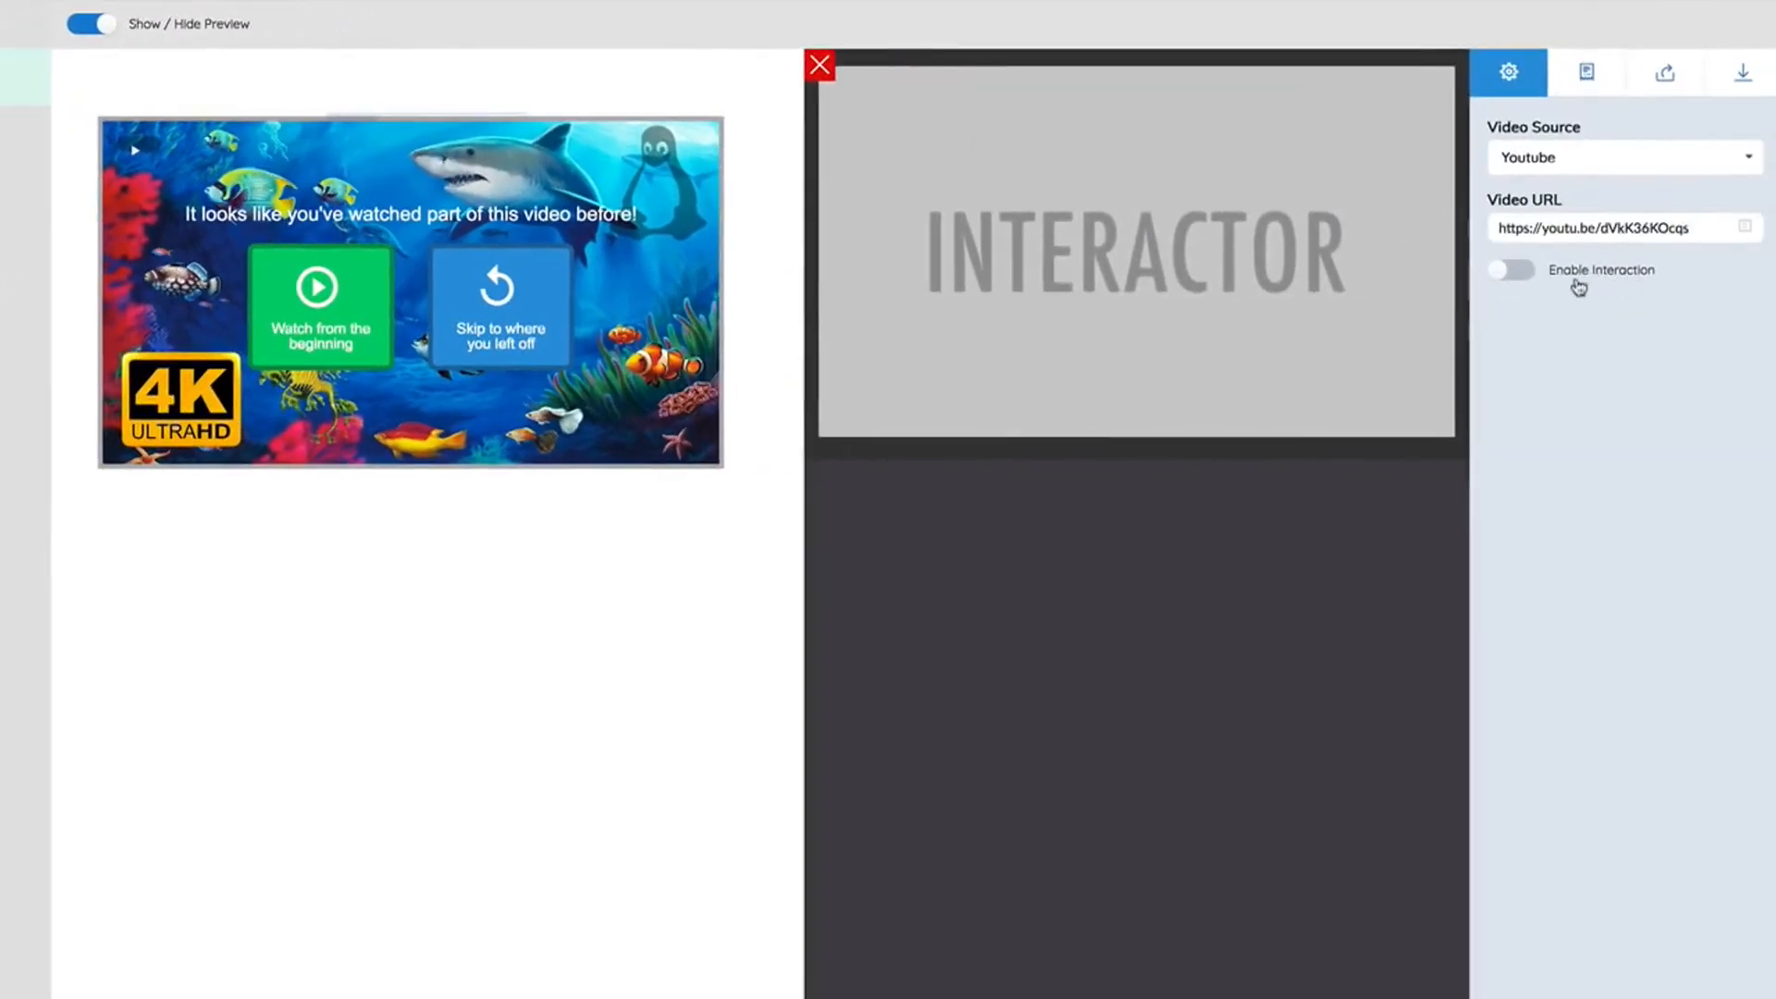
left_click(1517, 276)
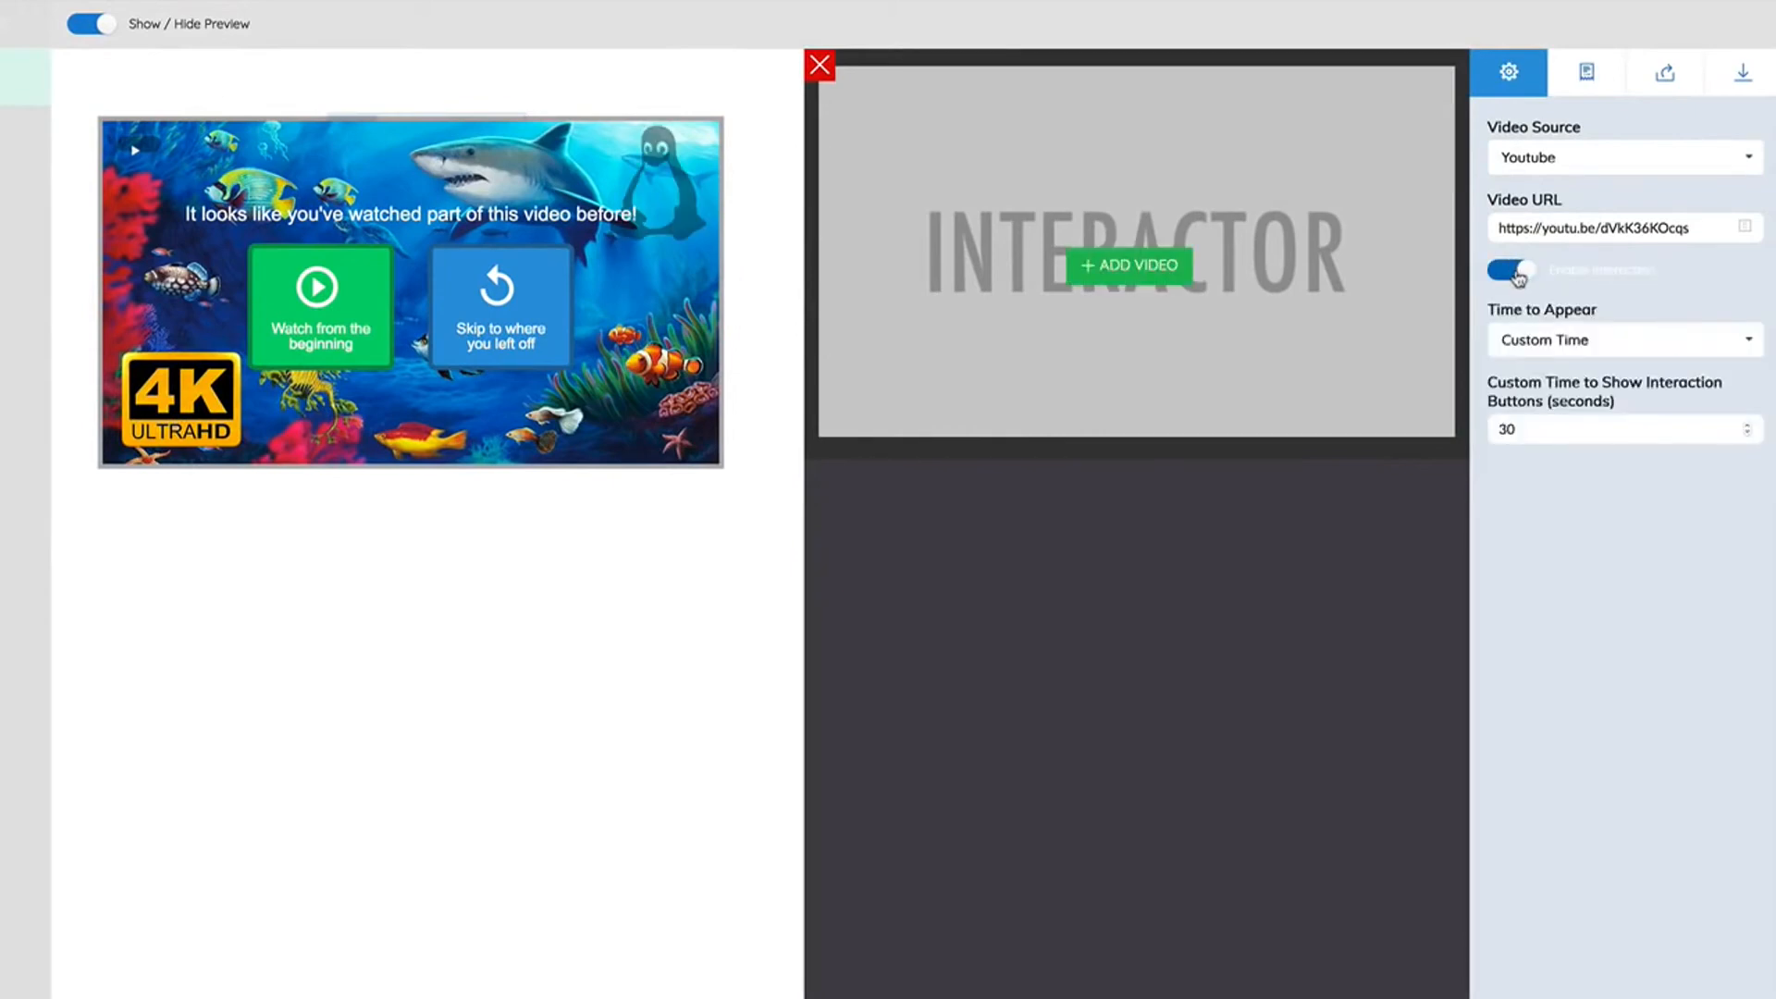
left_click(824, 72)
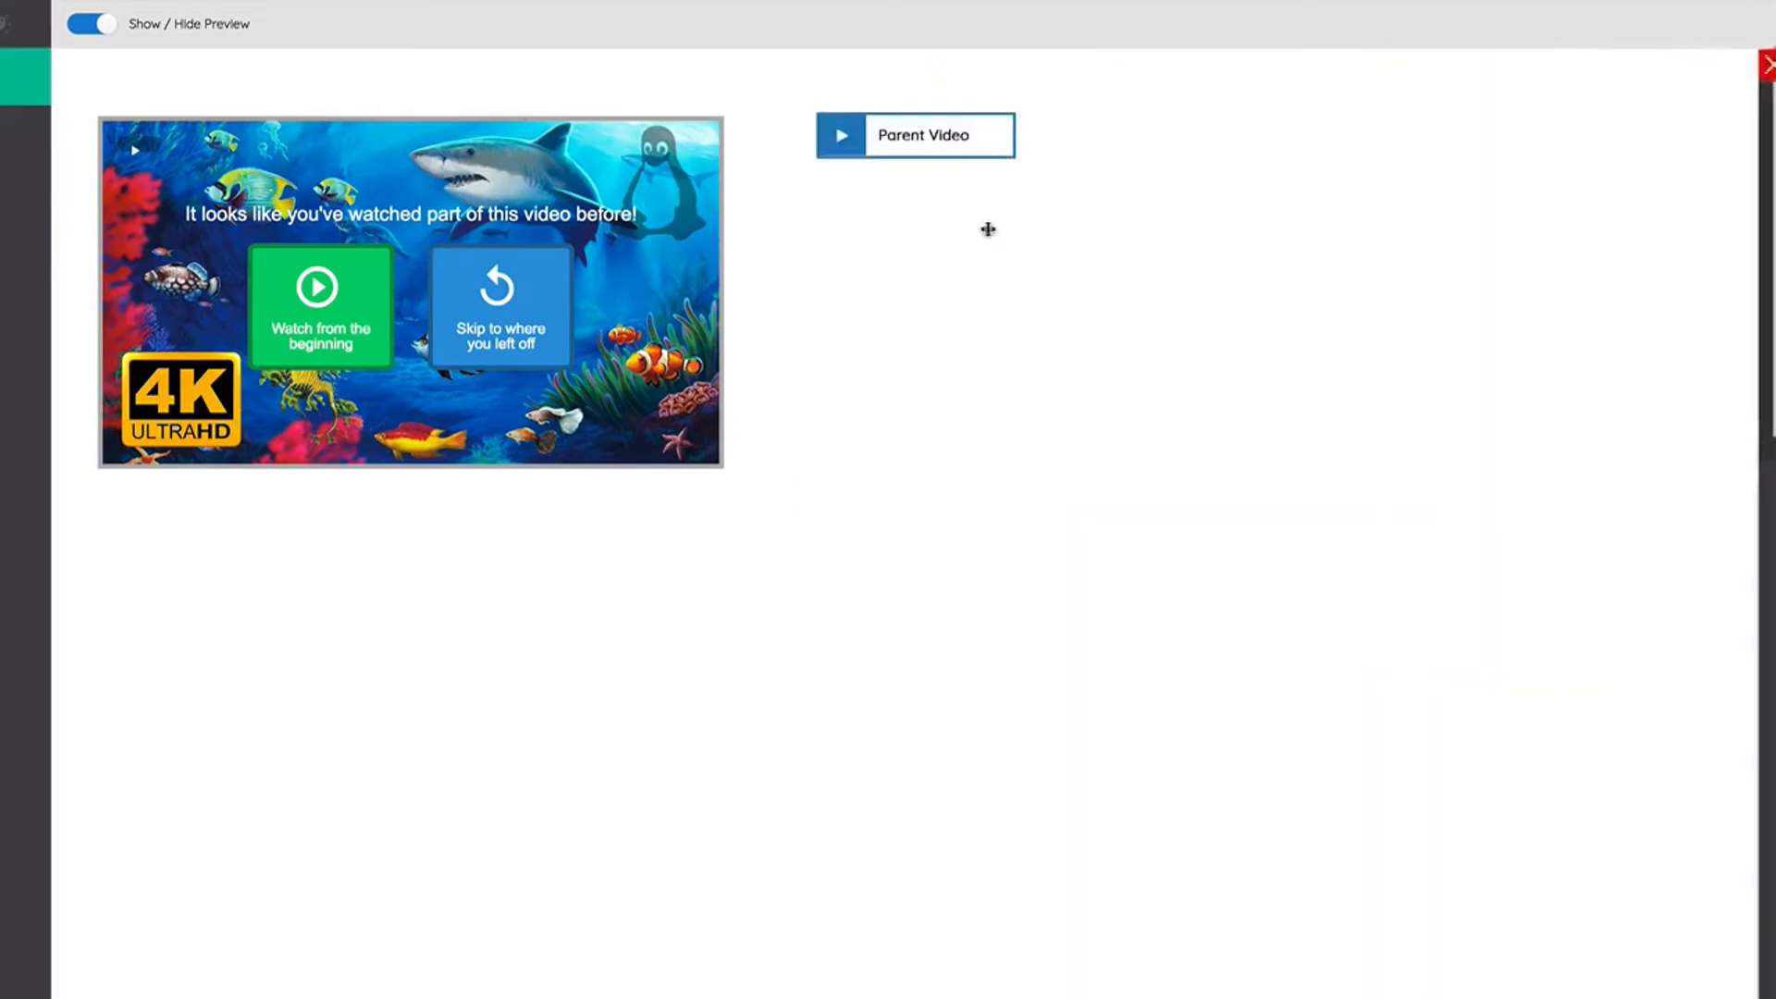
left_click(941, 142)
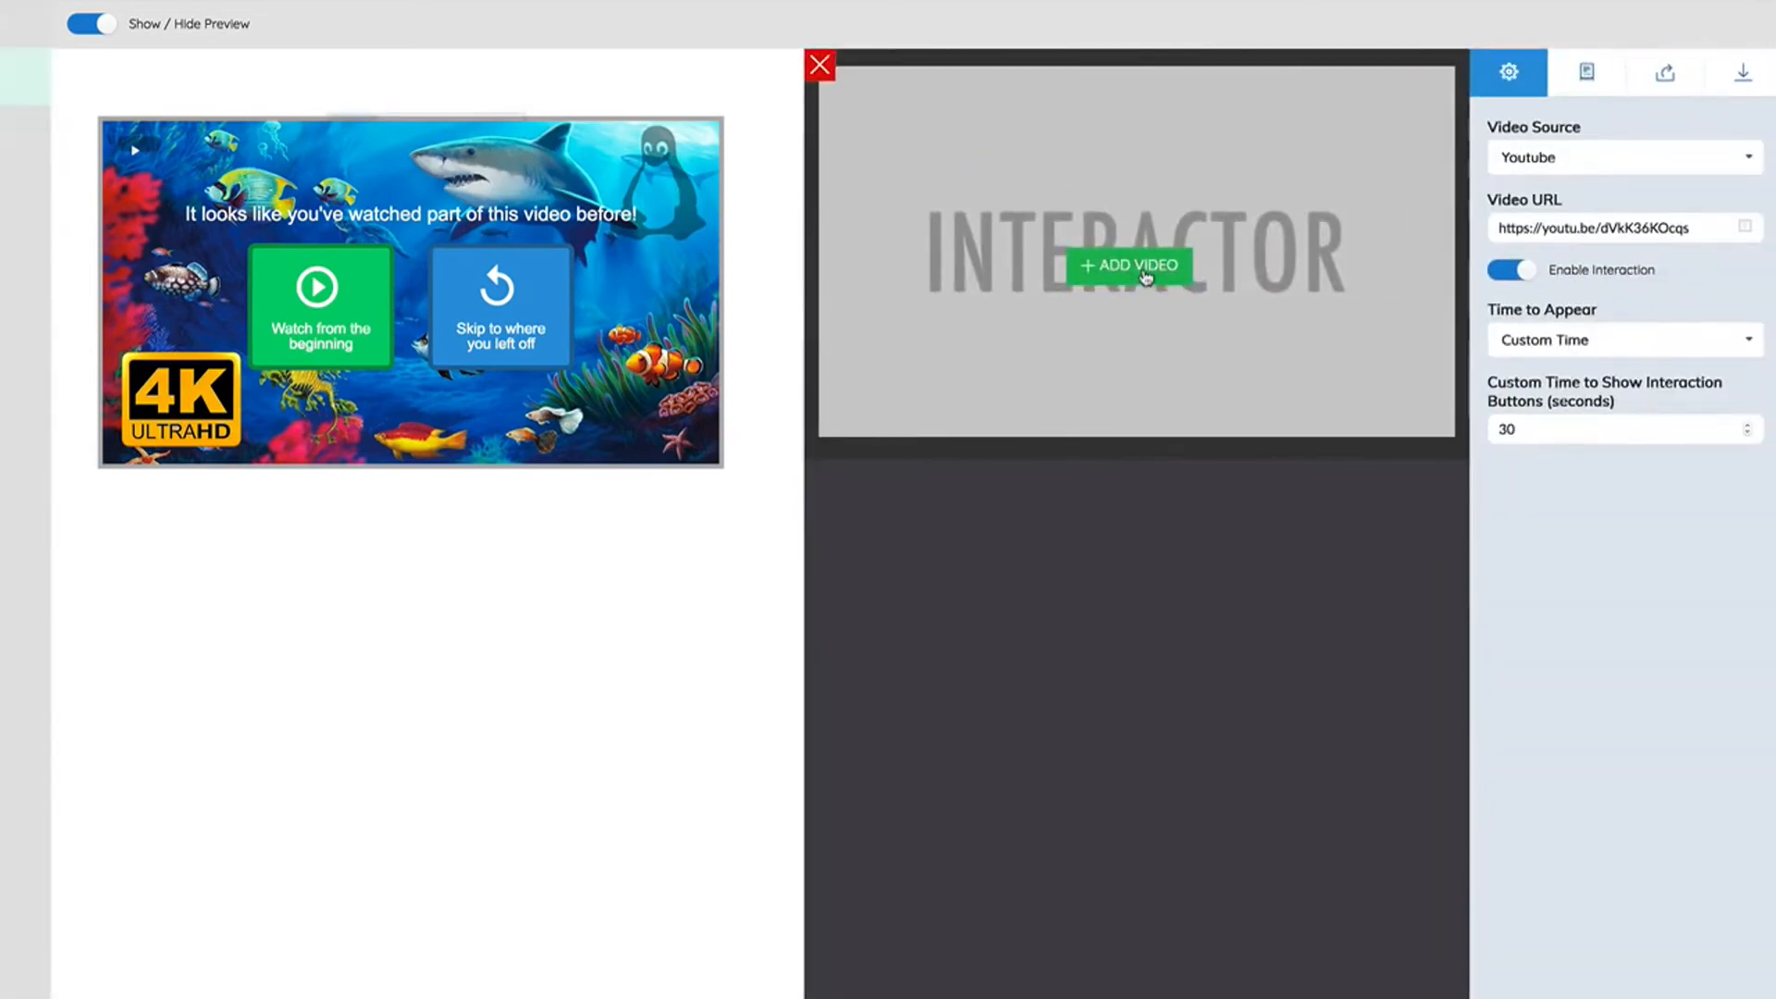
left_click(1145, 274)
left_click(1143, 225)
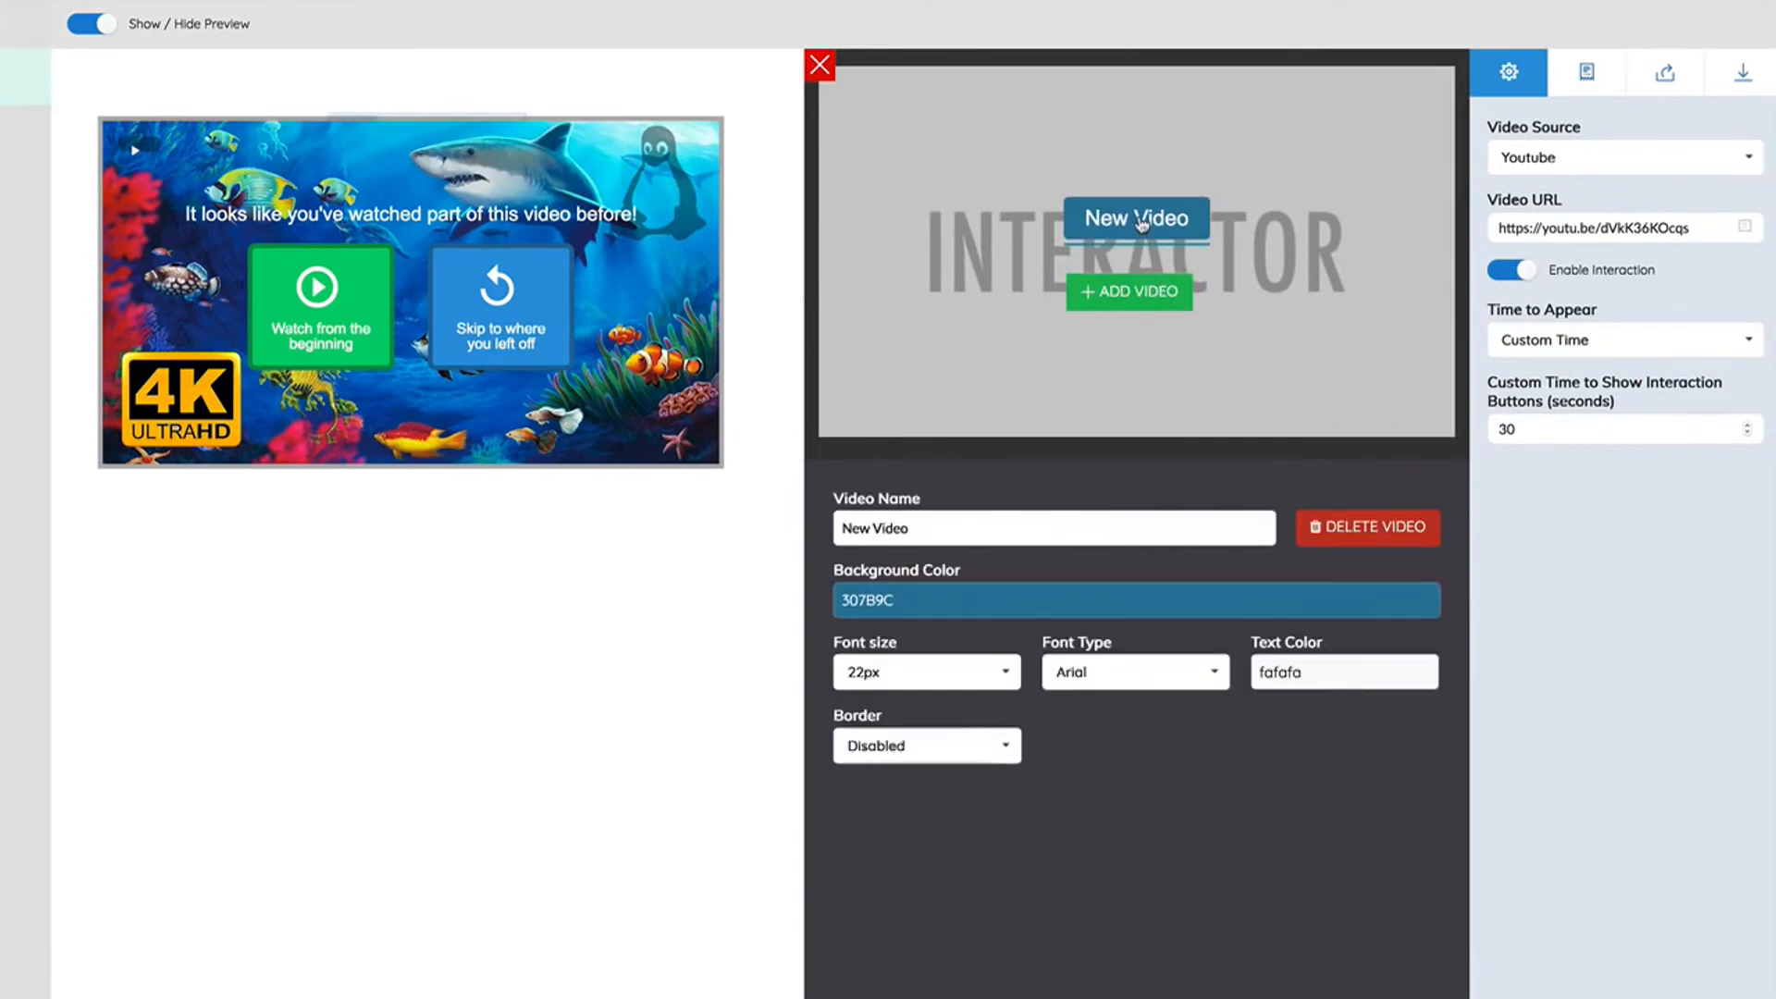
key("super+grave")
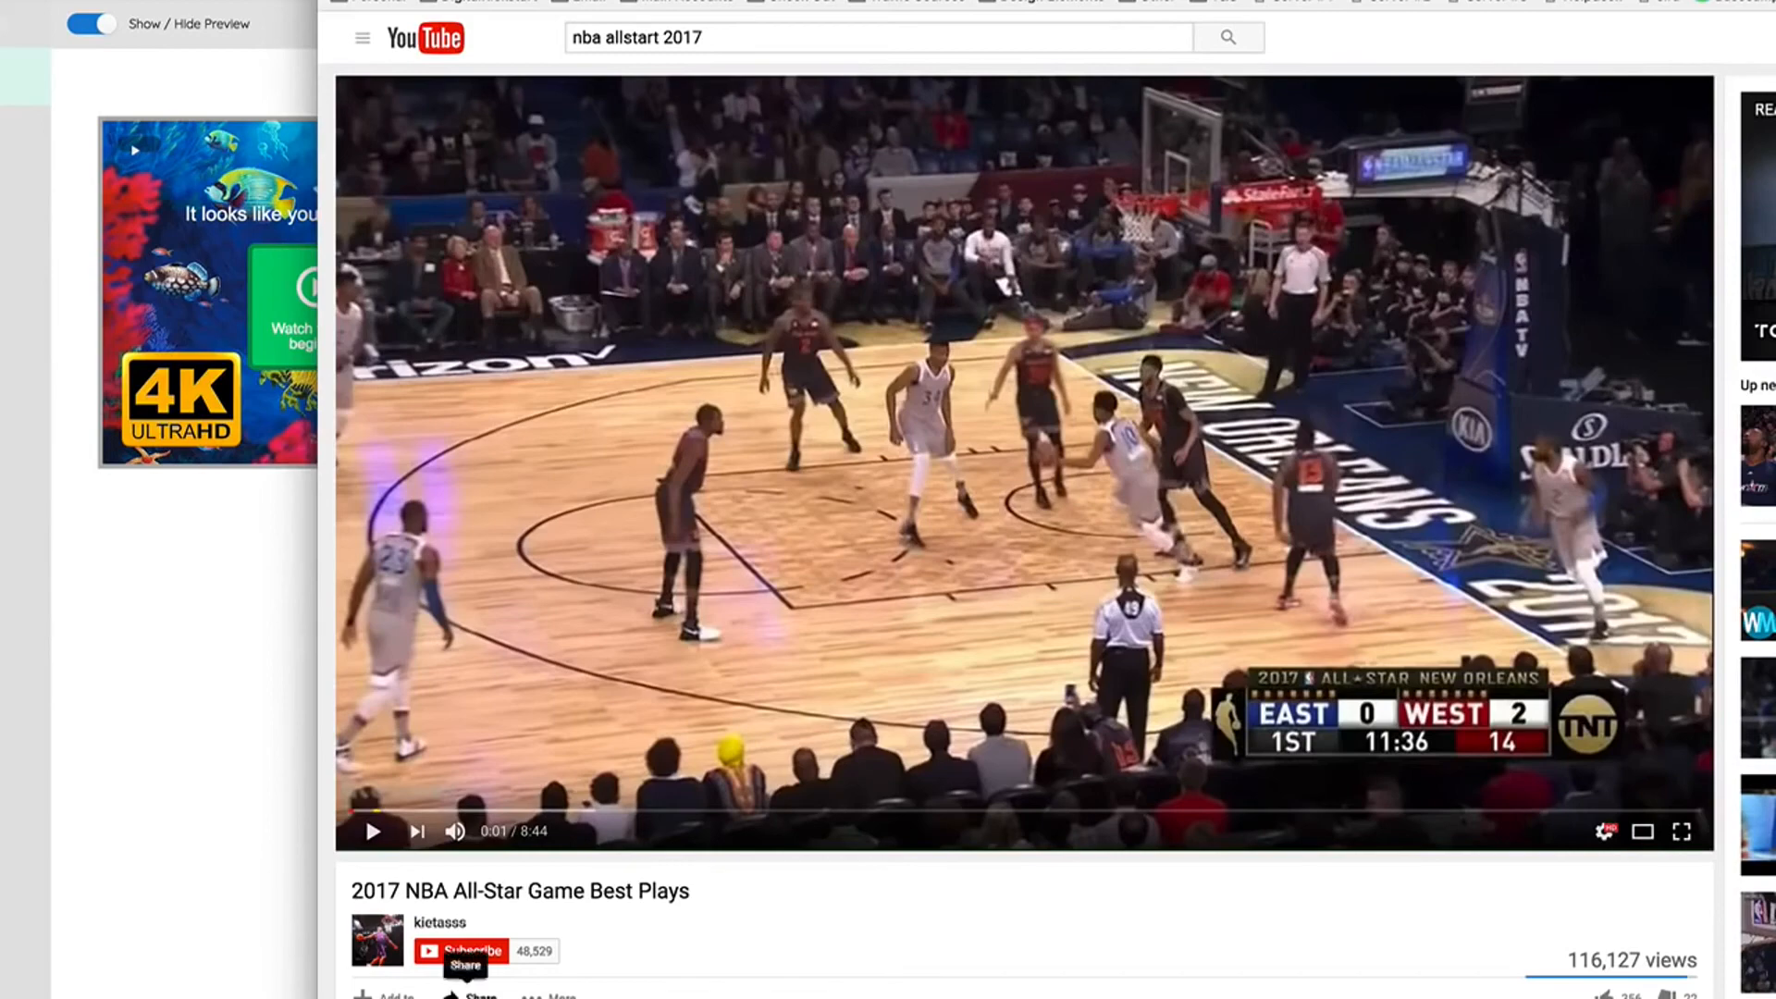
left_click(247, 902)
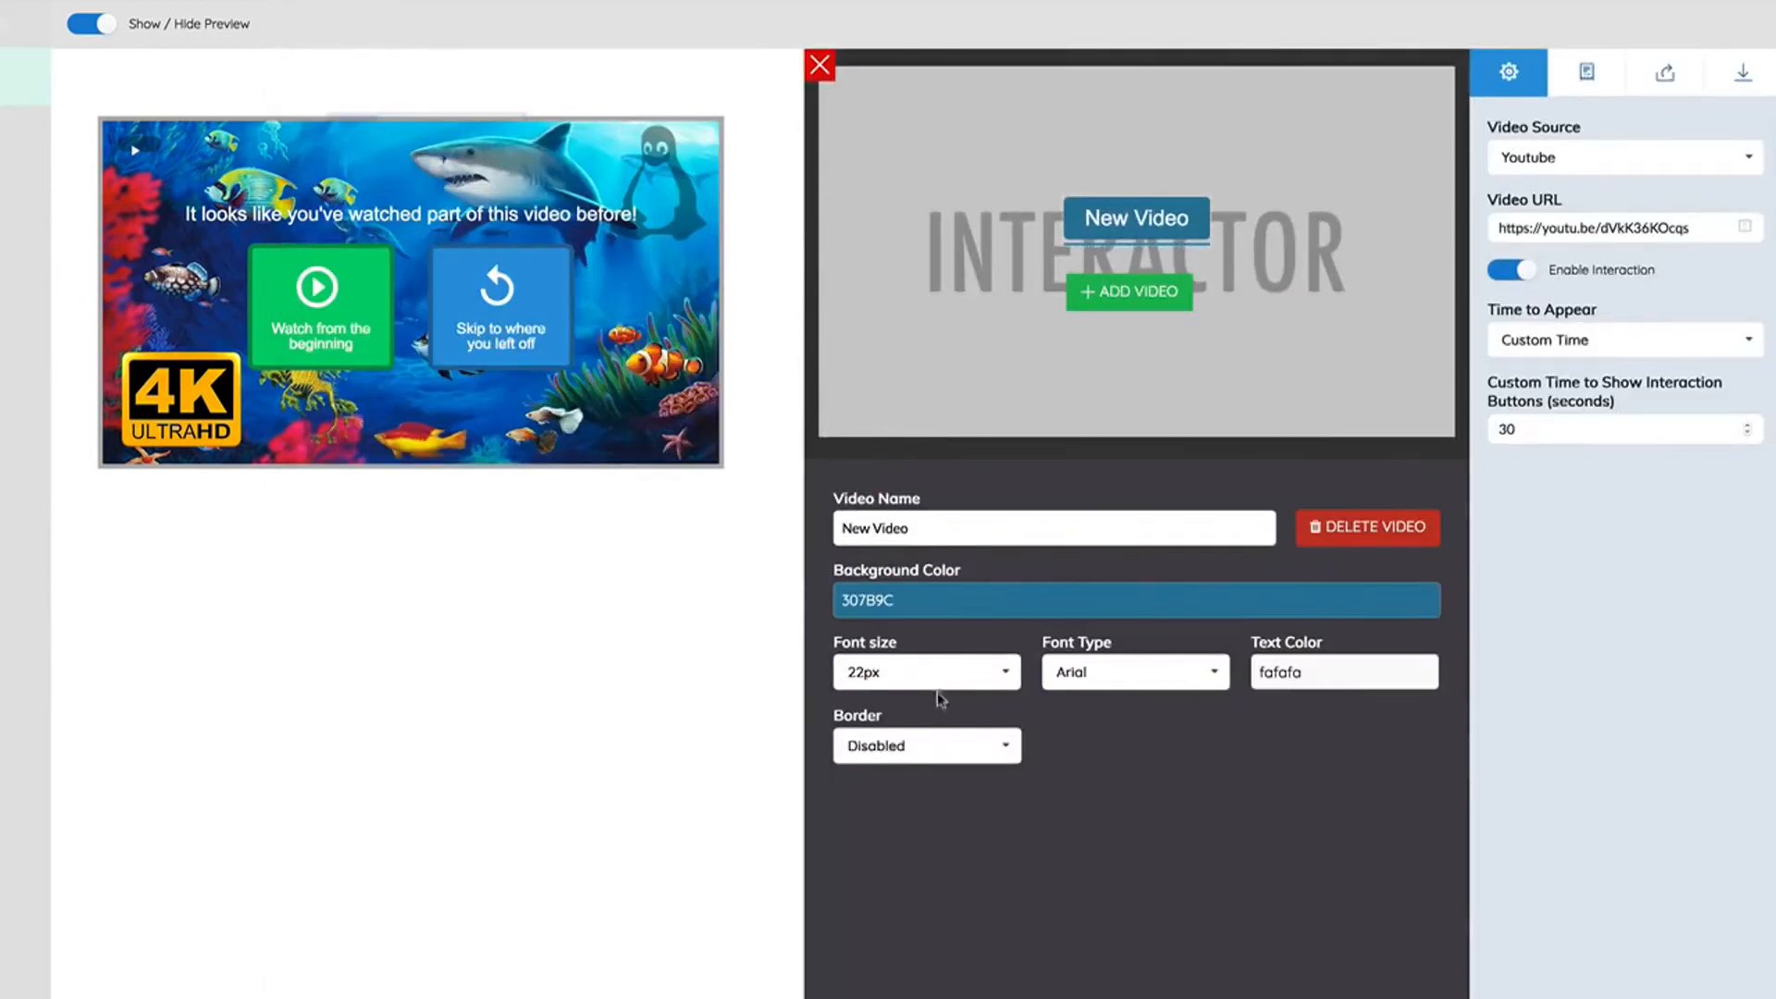
triple_click(1598, 222)
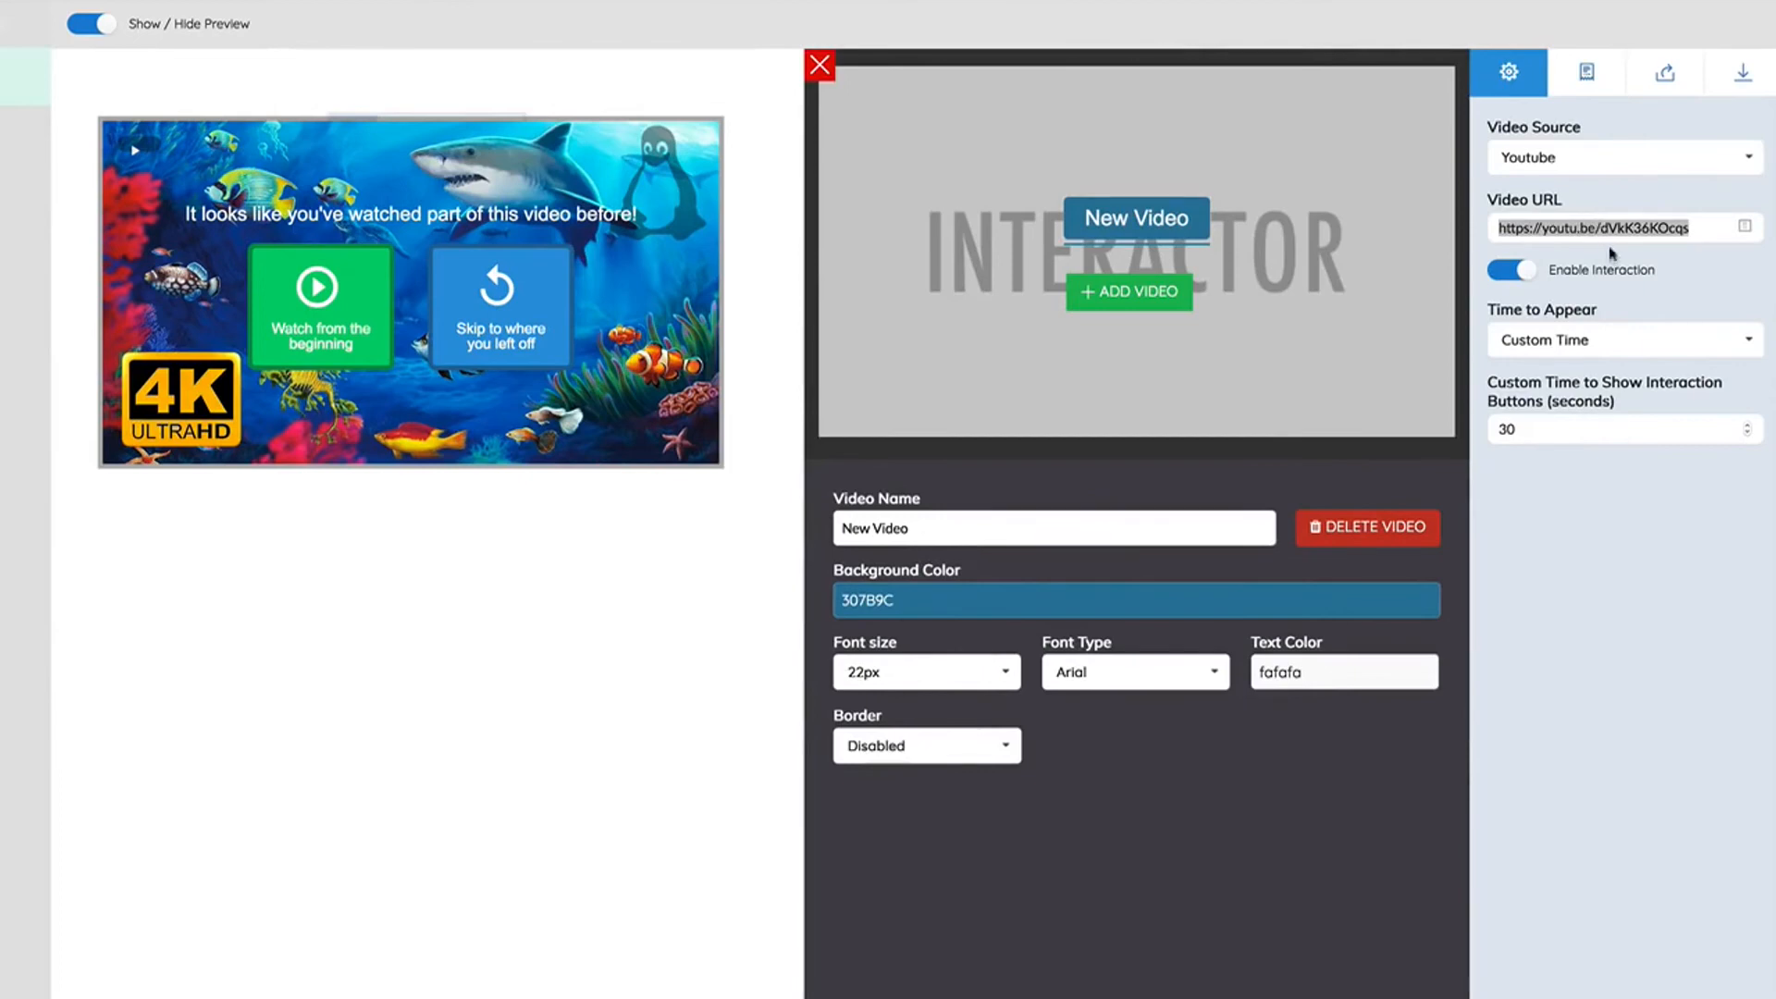
type("https://youtu.be/i5QlxzRM5BA")
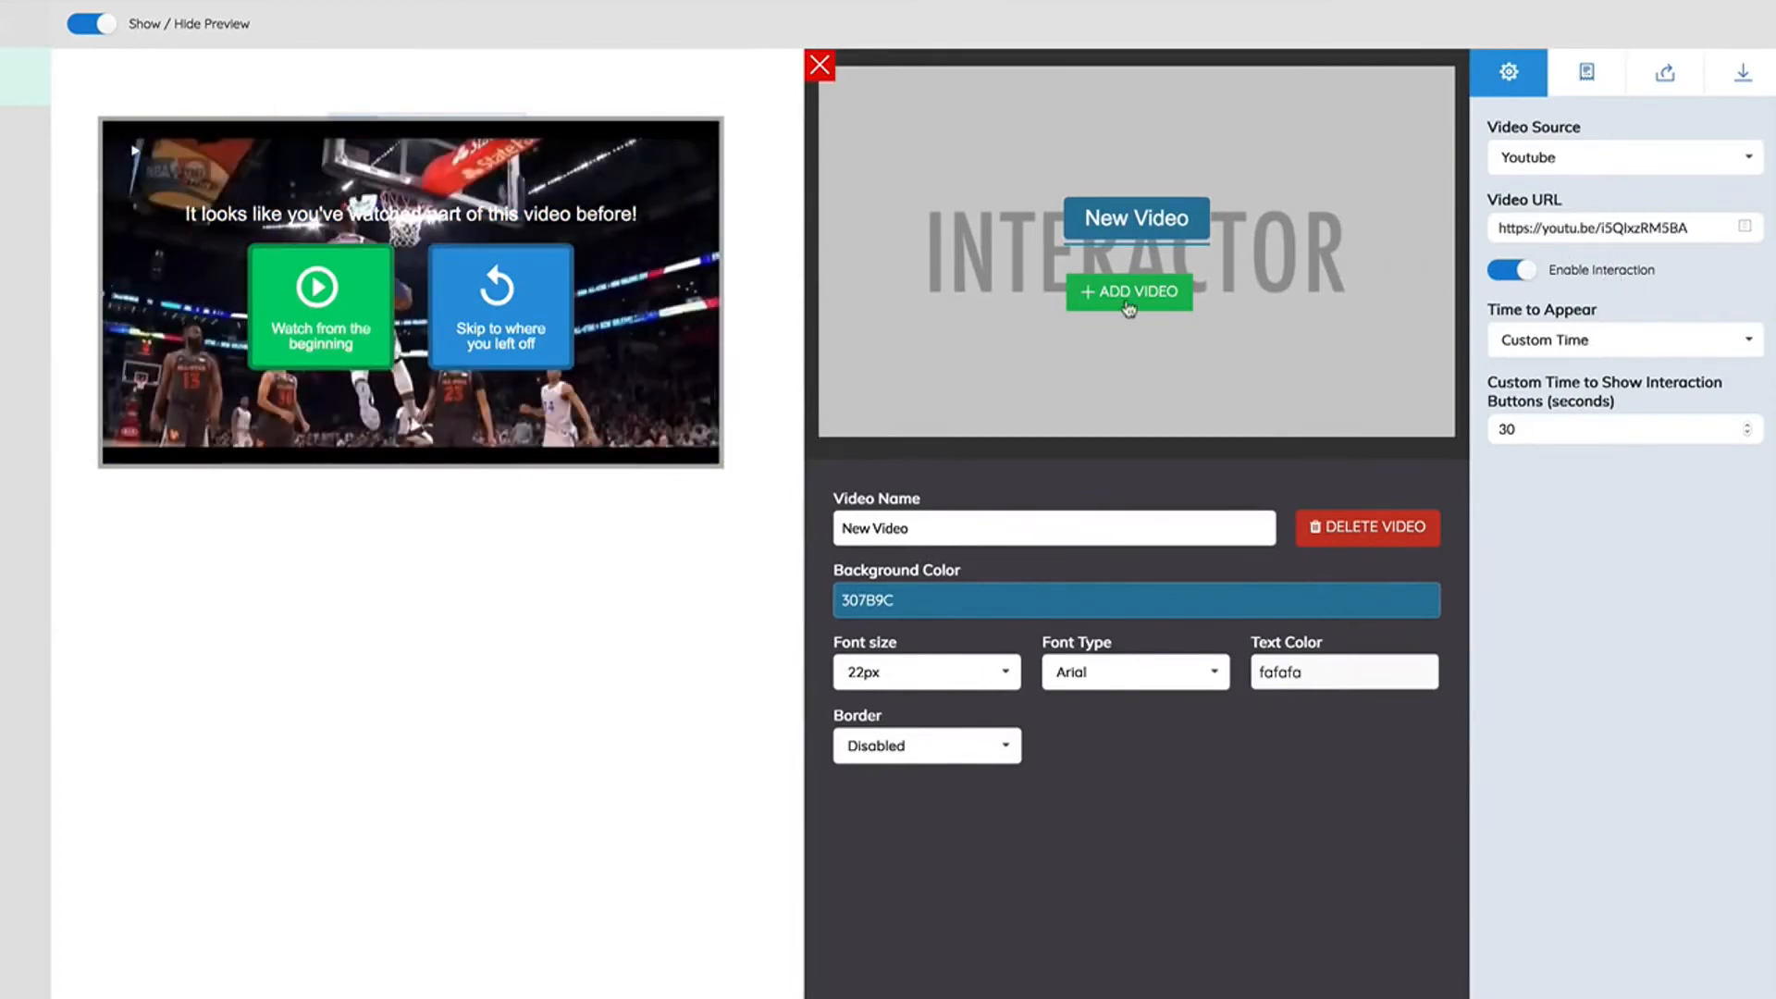
left_click(1156, 298)
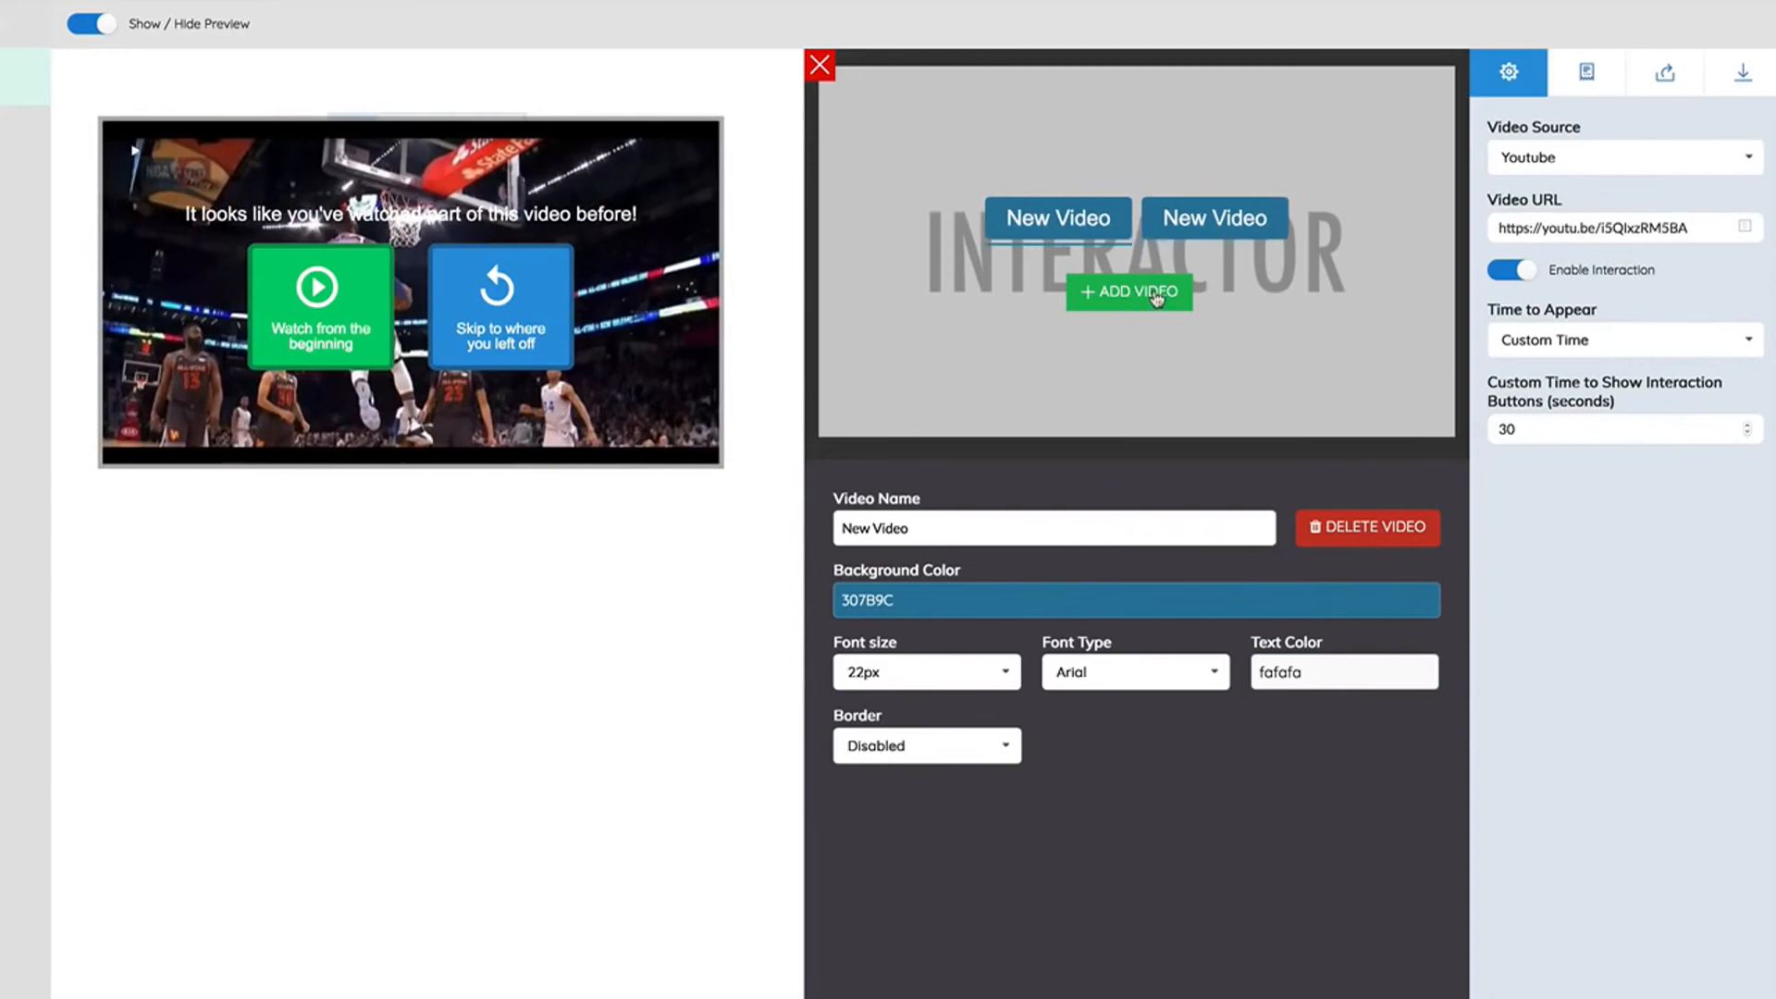
left_click(1197, 227)
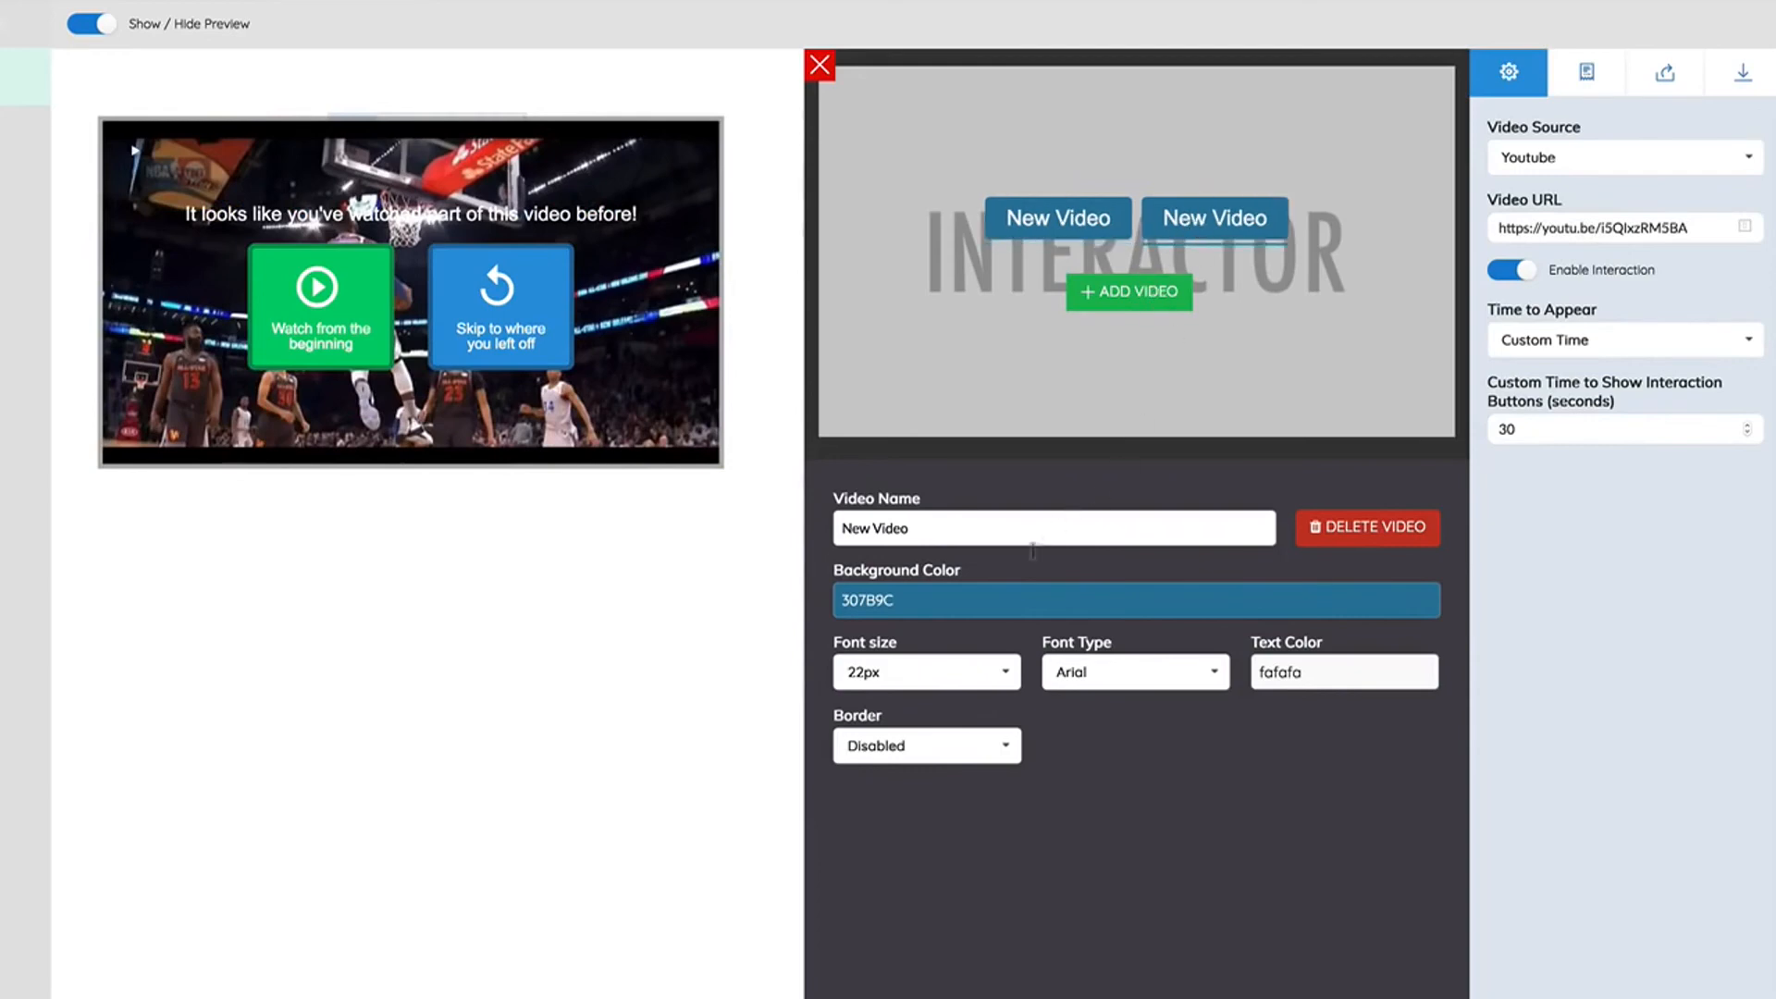
triple_click(1627, 228)
type("https://youtu.be/i5QlxzRM5BA")
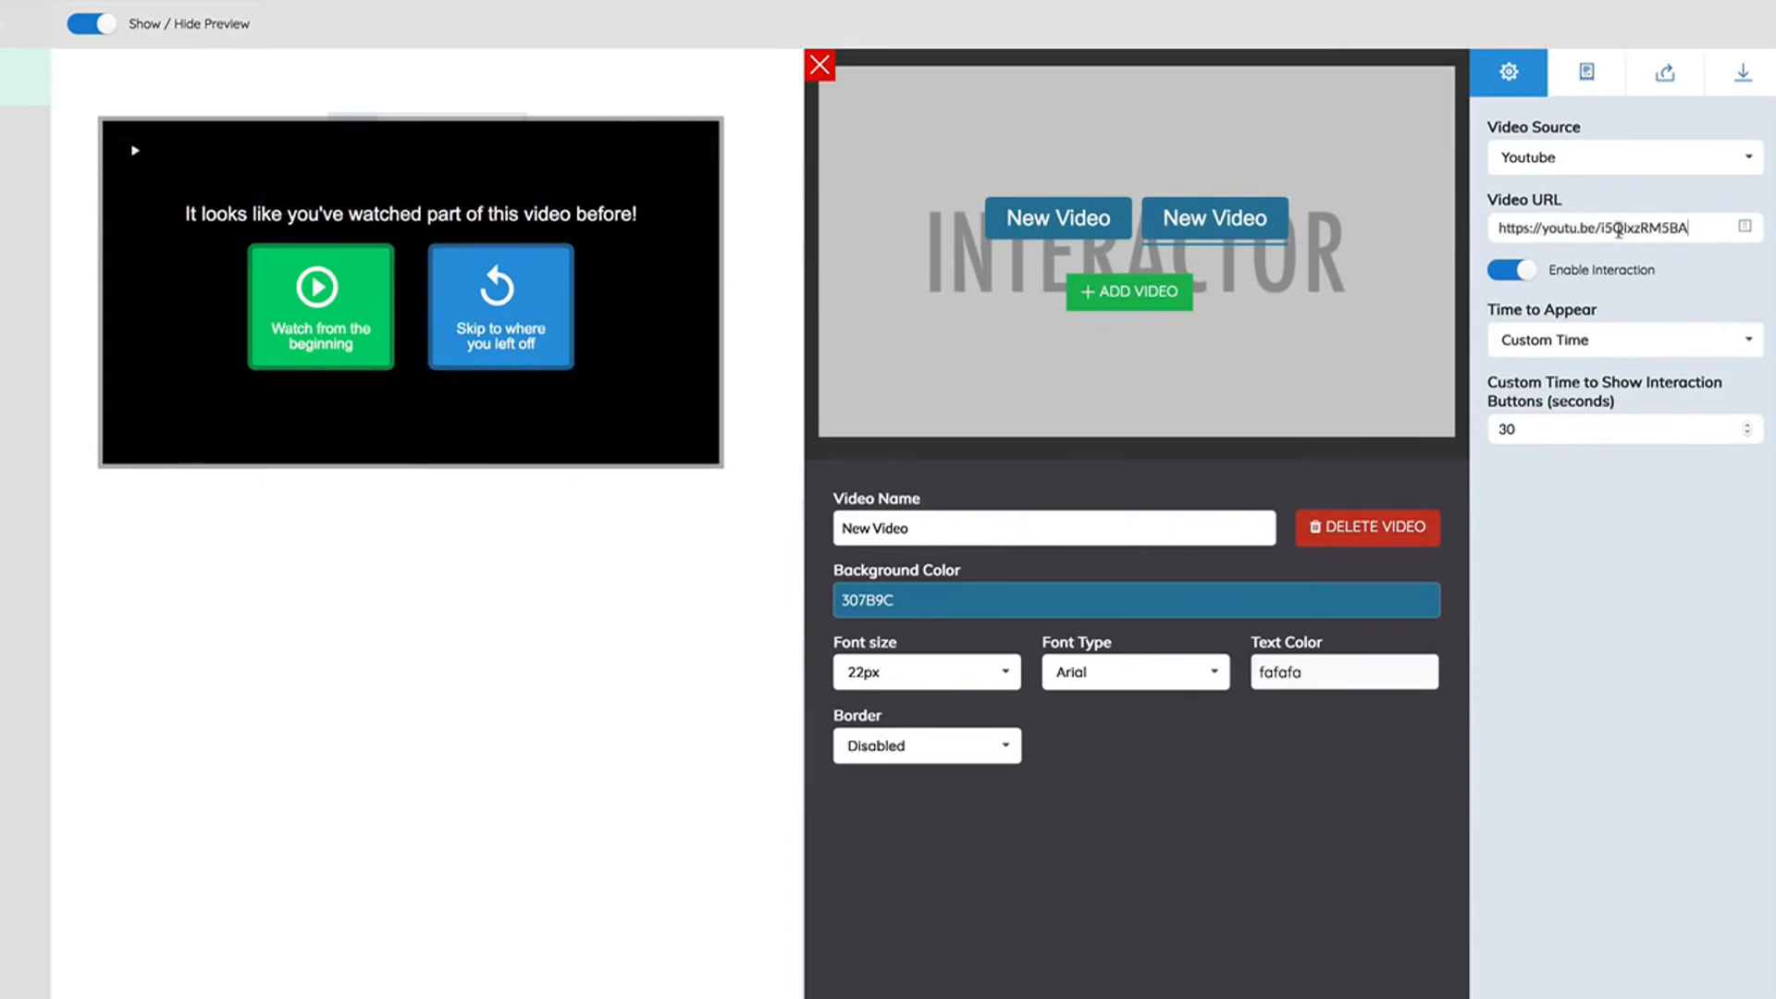
- Rename the first interaction video of the Parent Video as "Under 40"
left_click(1090, 227)
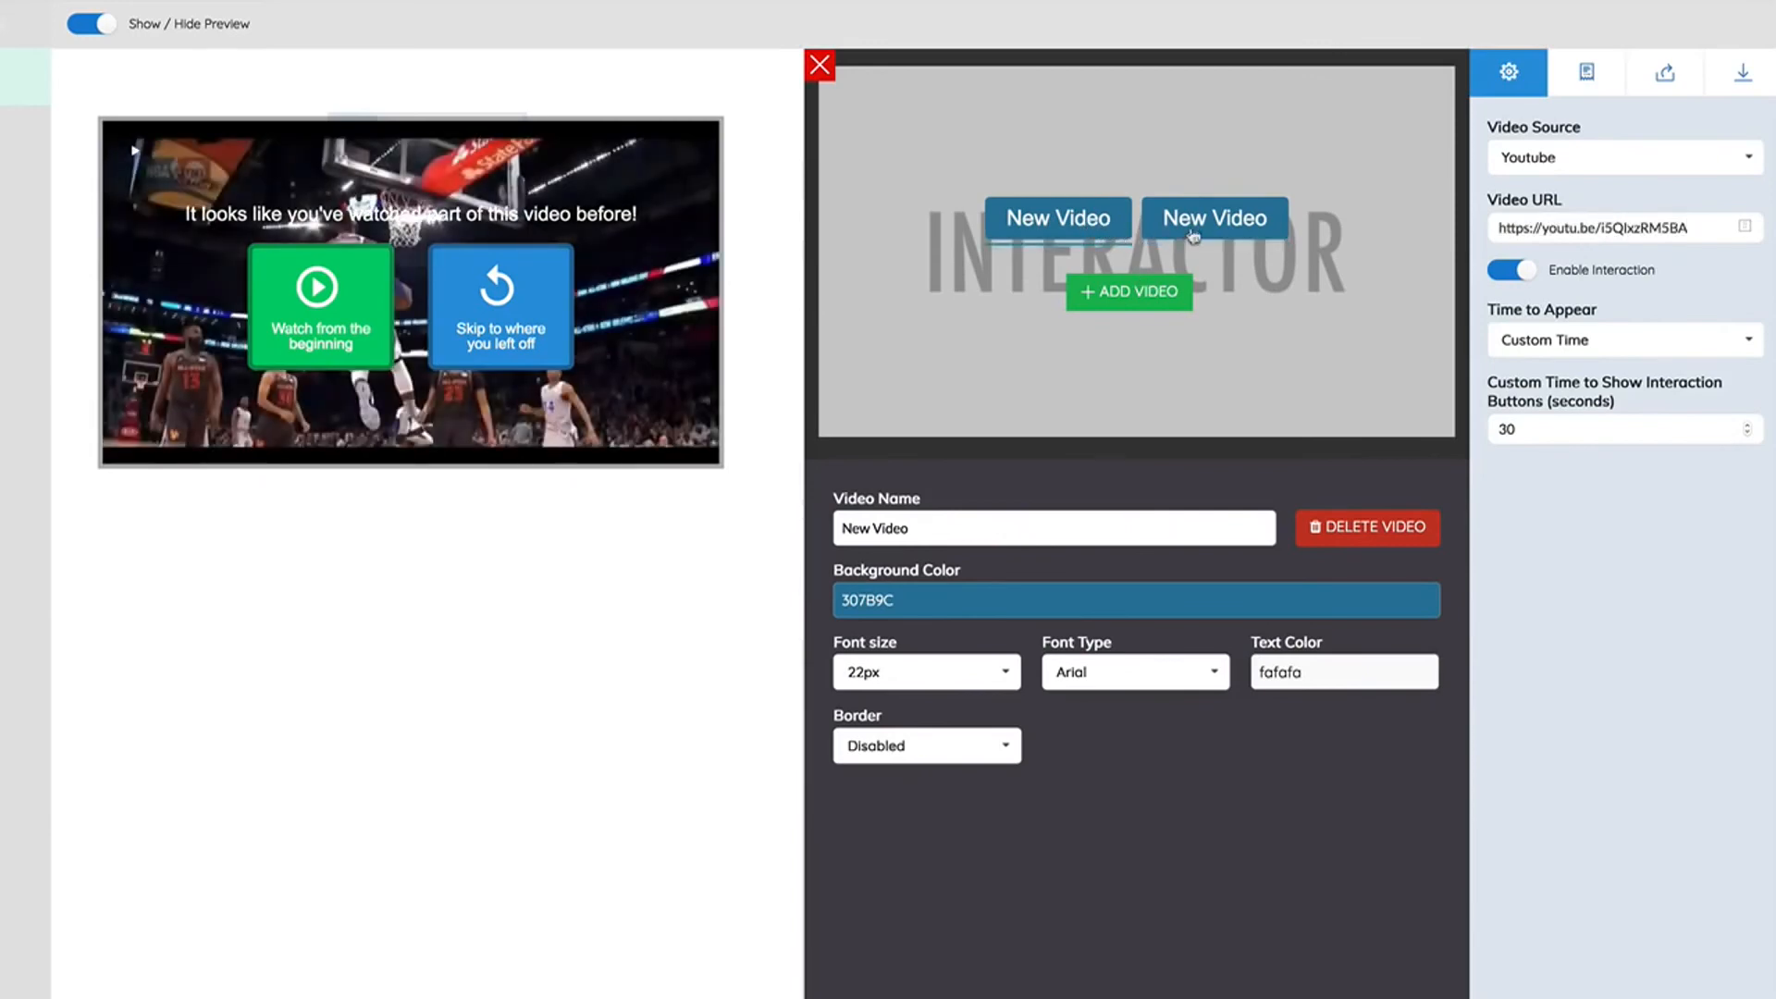
left_click(1193, 235)
left_click(1077, 230)
left_click_drag(911, 528, 759, 516)
type("Are yo")
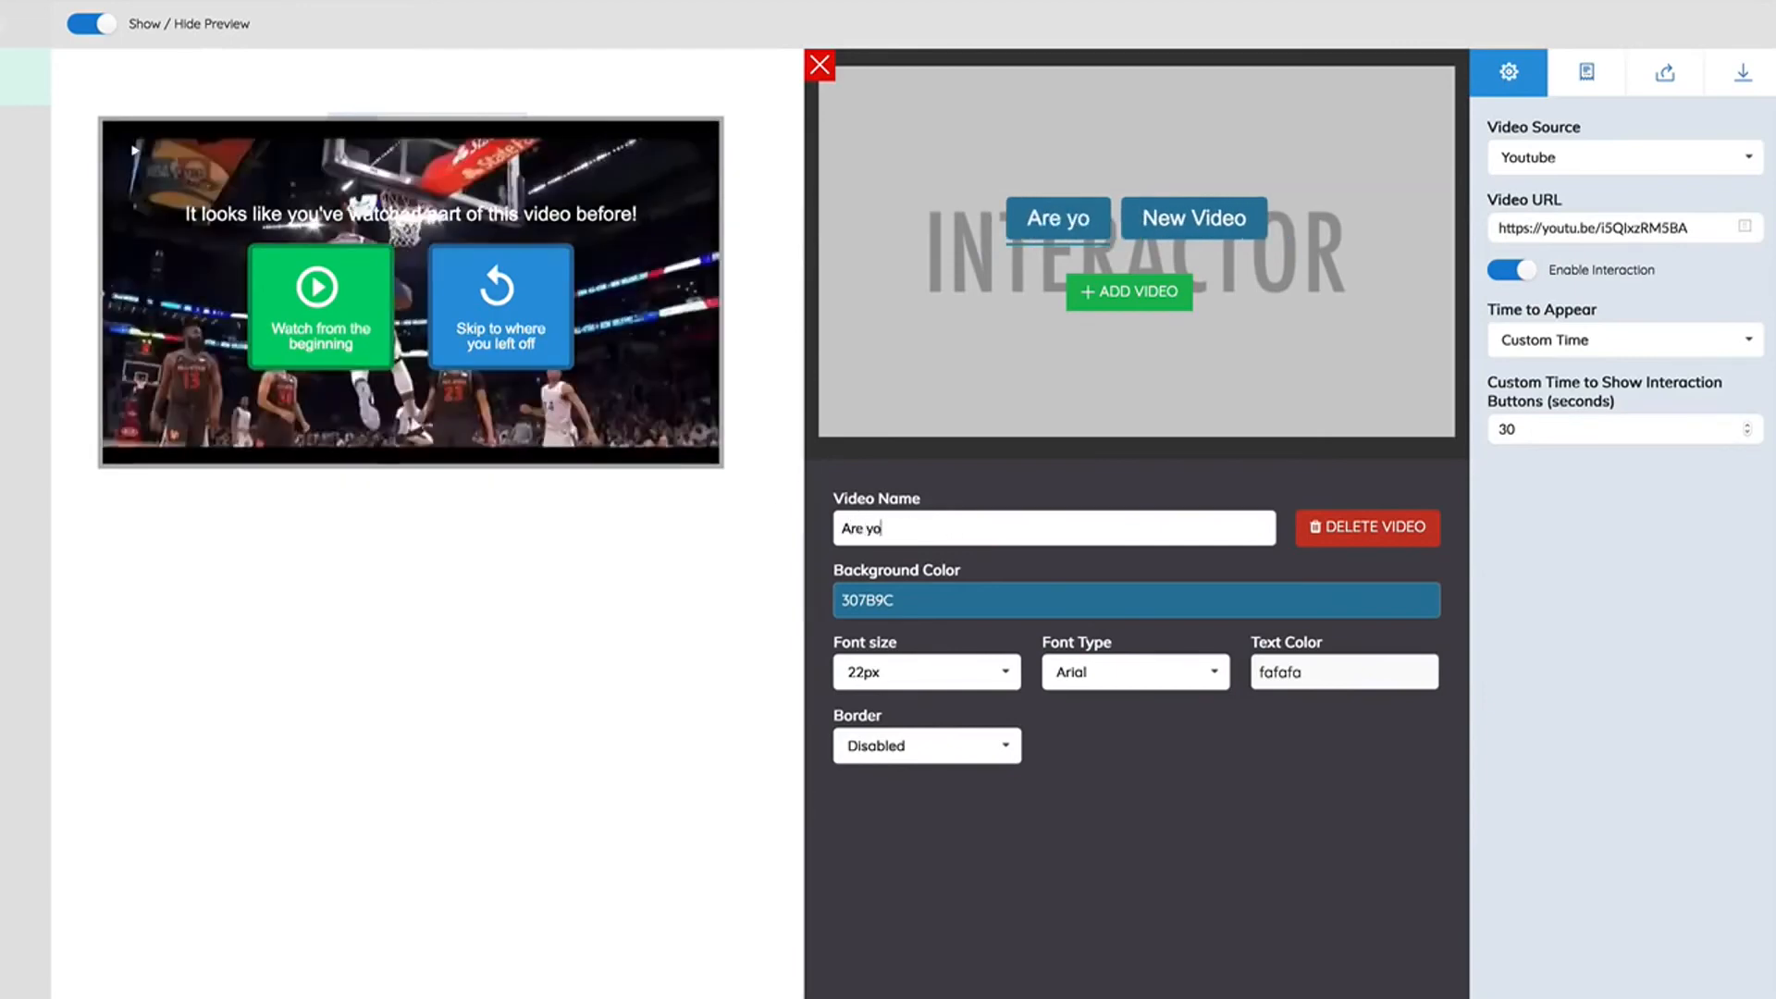
key("BackSpace")
key("BackSpace")
key("BackSpace")
key("BackSpace")
key("BackSpace")
key("BackSpace")
type("Under 40")
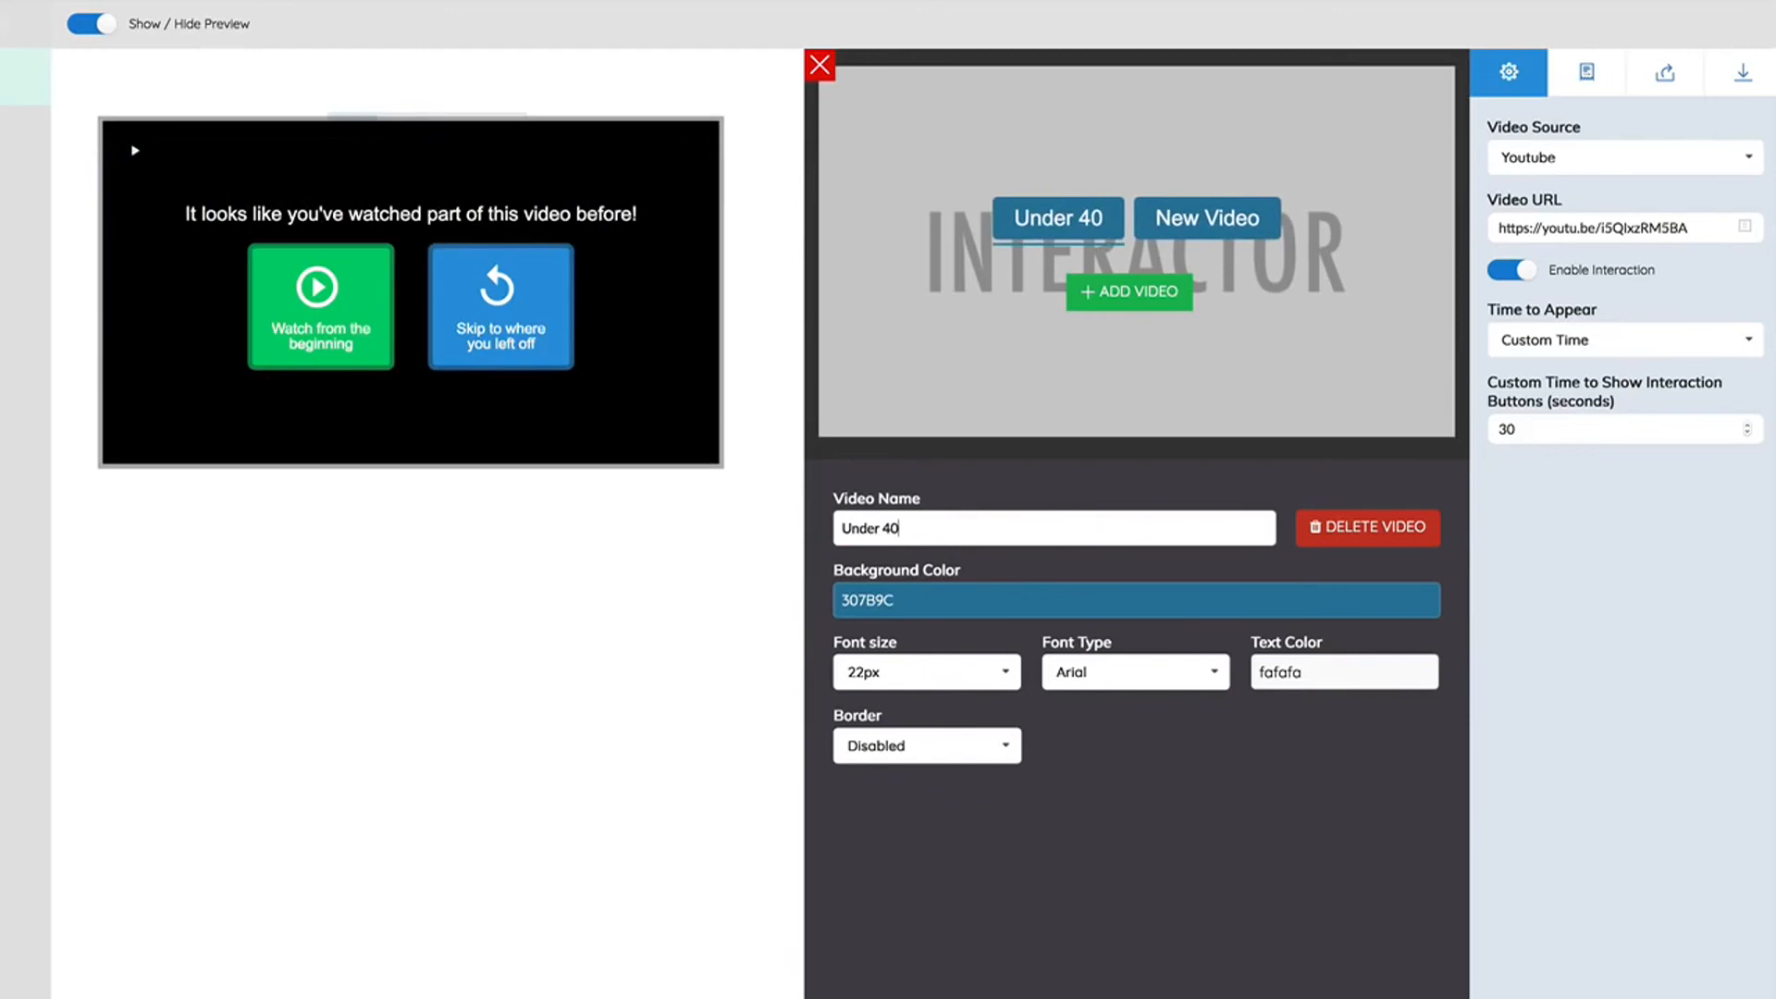
- Rename the second interaction video of the Parent Video as "Over 40+"
left_click(1184, 232)
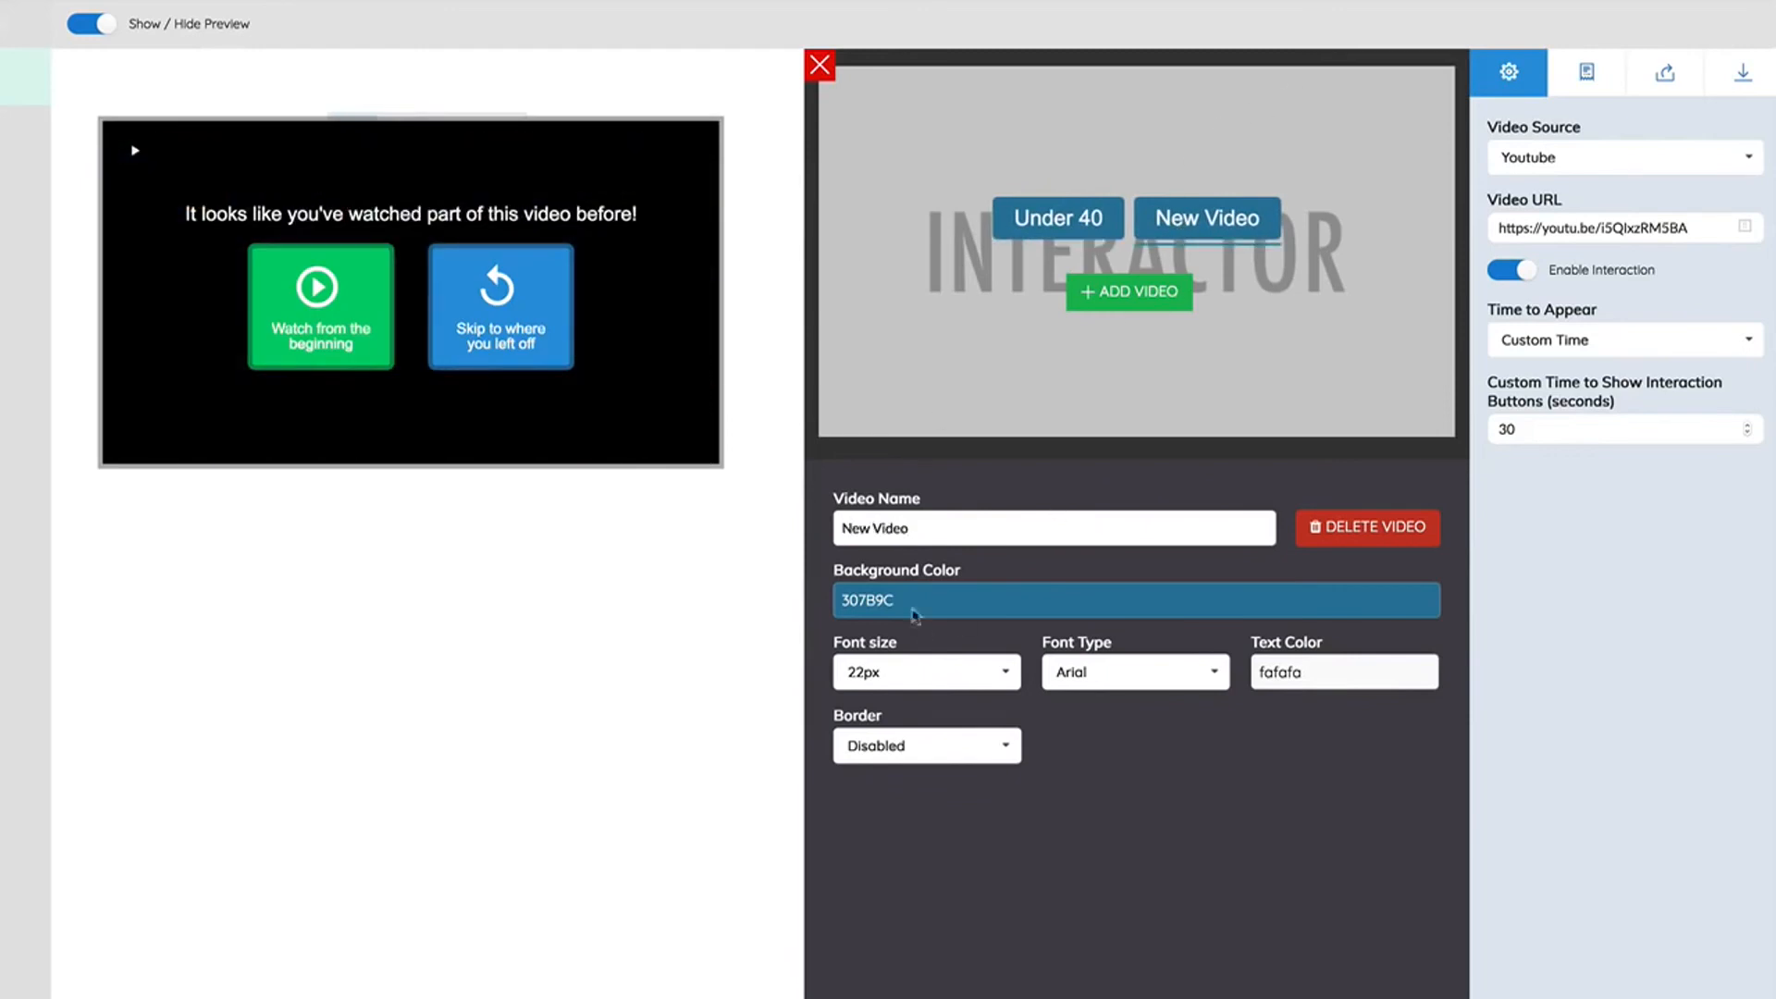
left_click_drag(938, 528, 749, 503)
type("Over 40")
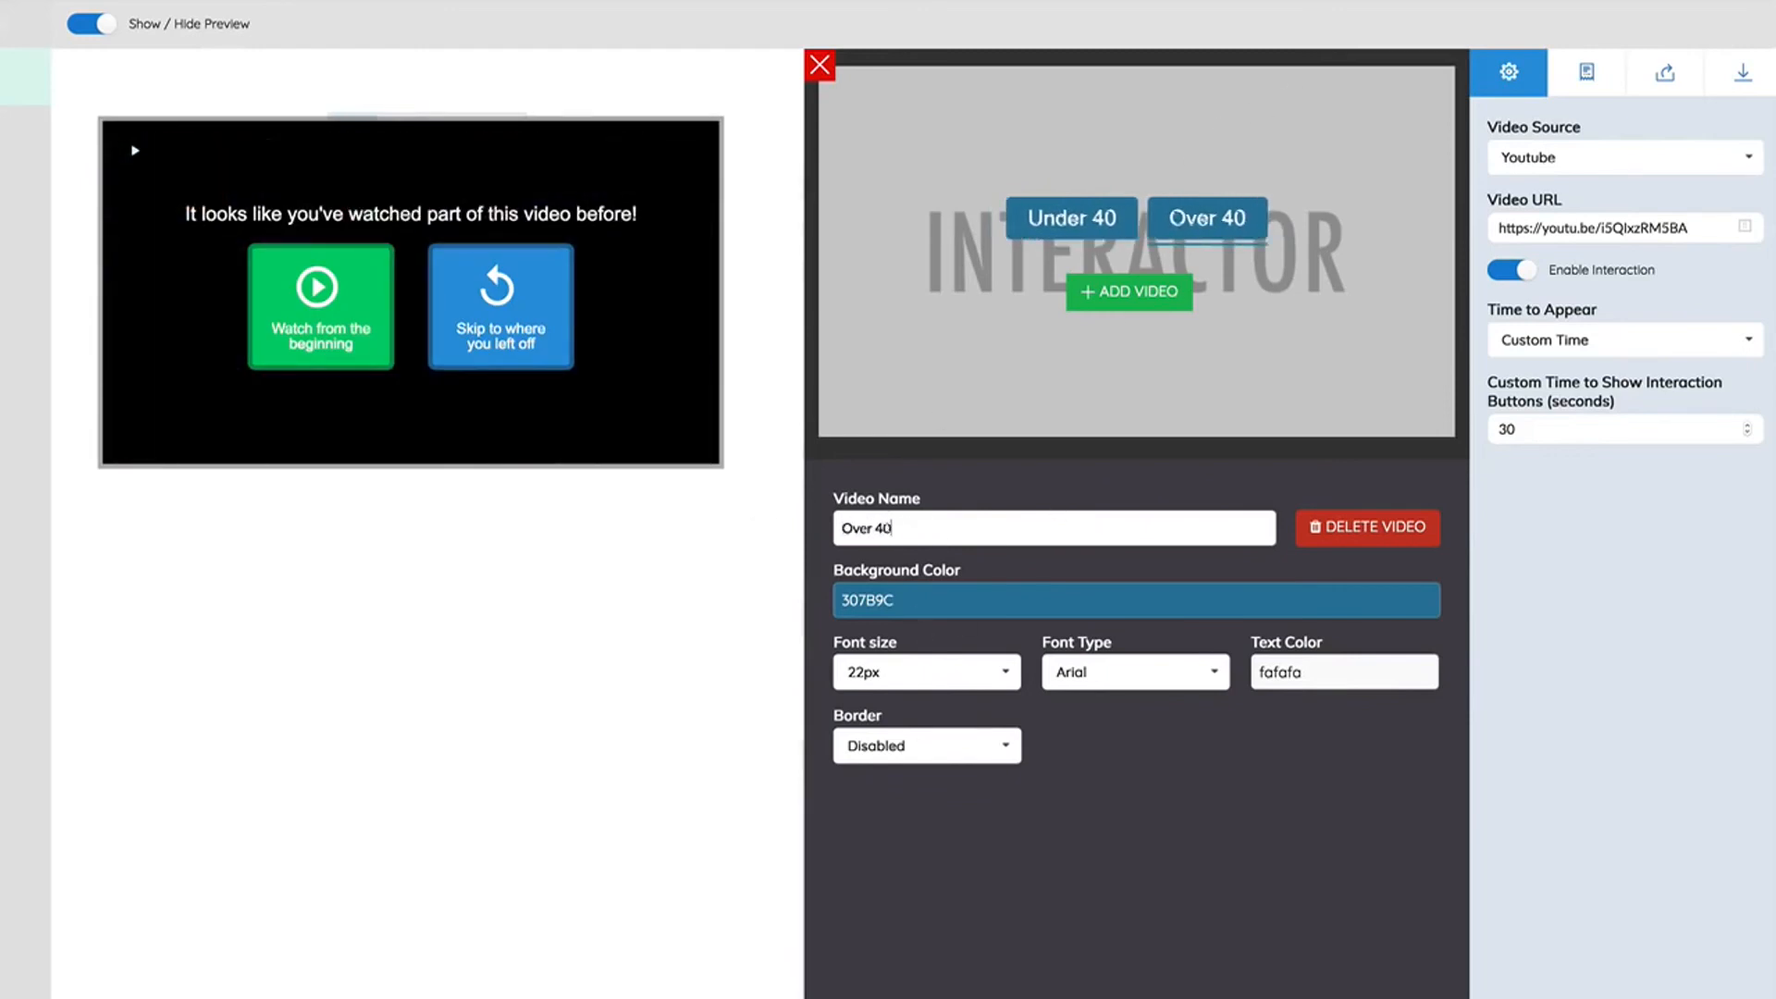
type("+")
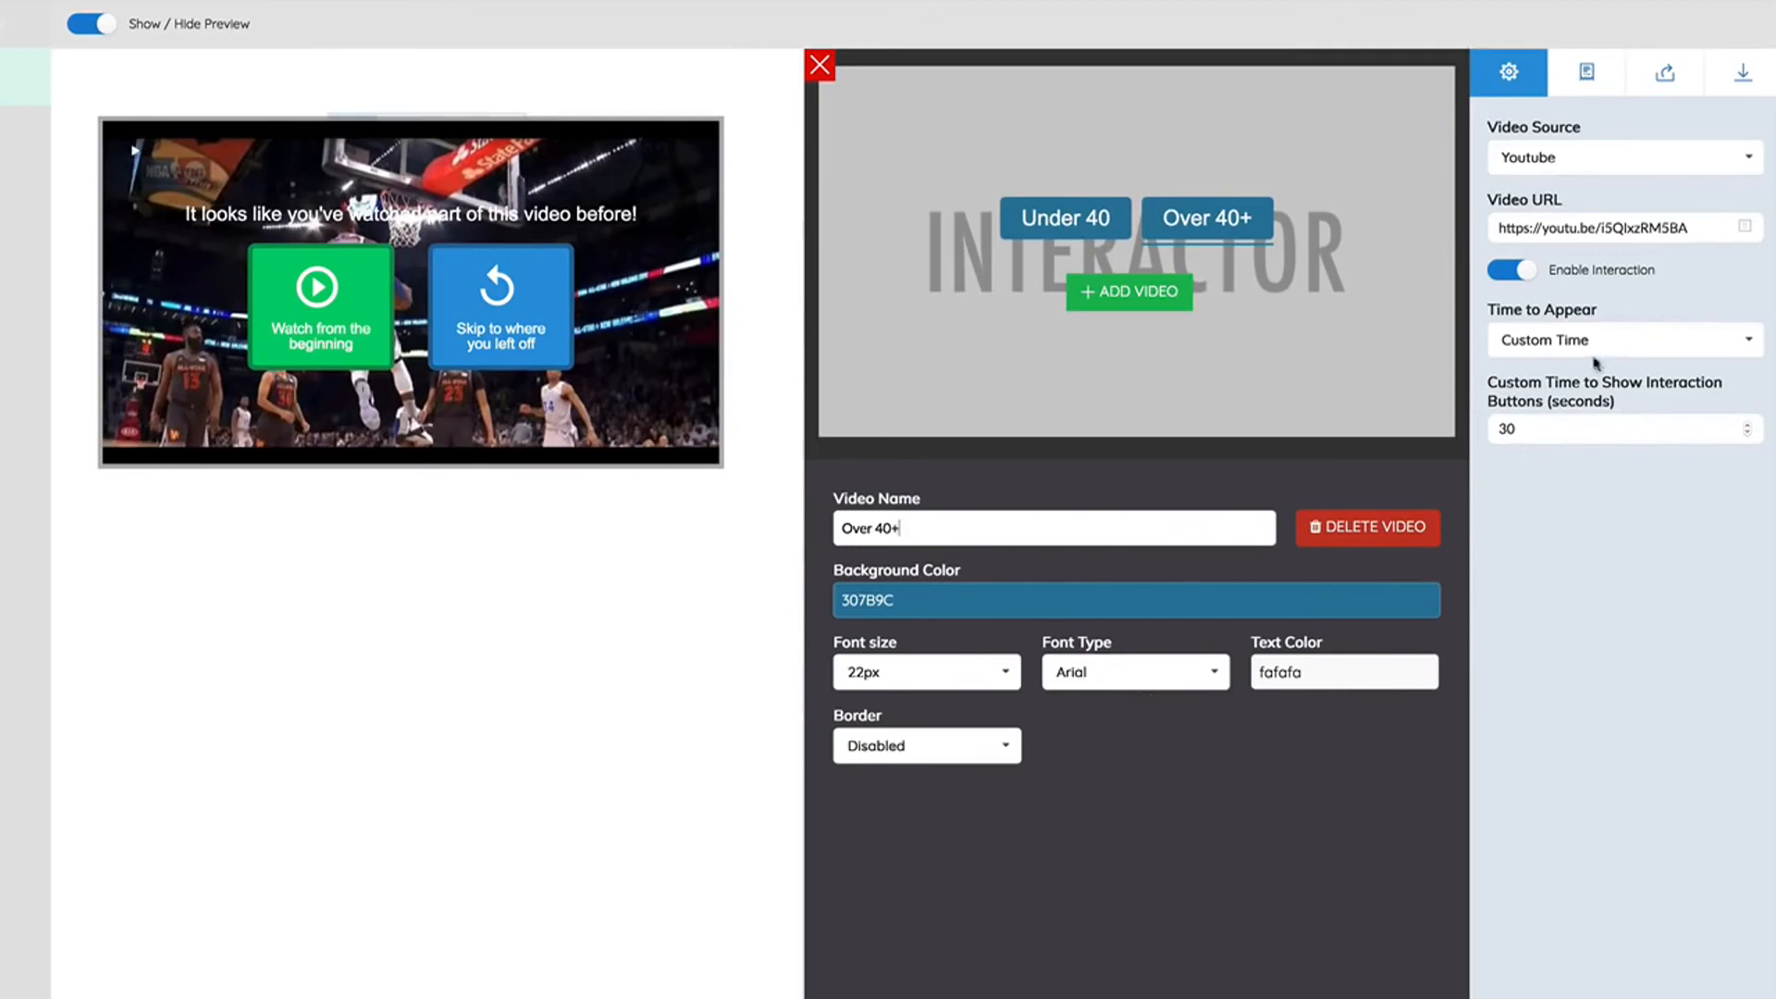
- Add three more interaction videos to the Parent Video and return to the video tree
double_click(1535, 430)
left_click(1047, 221)
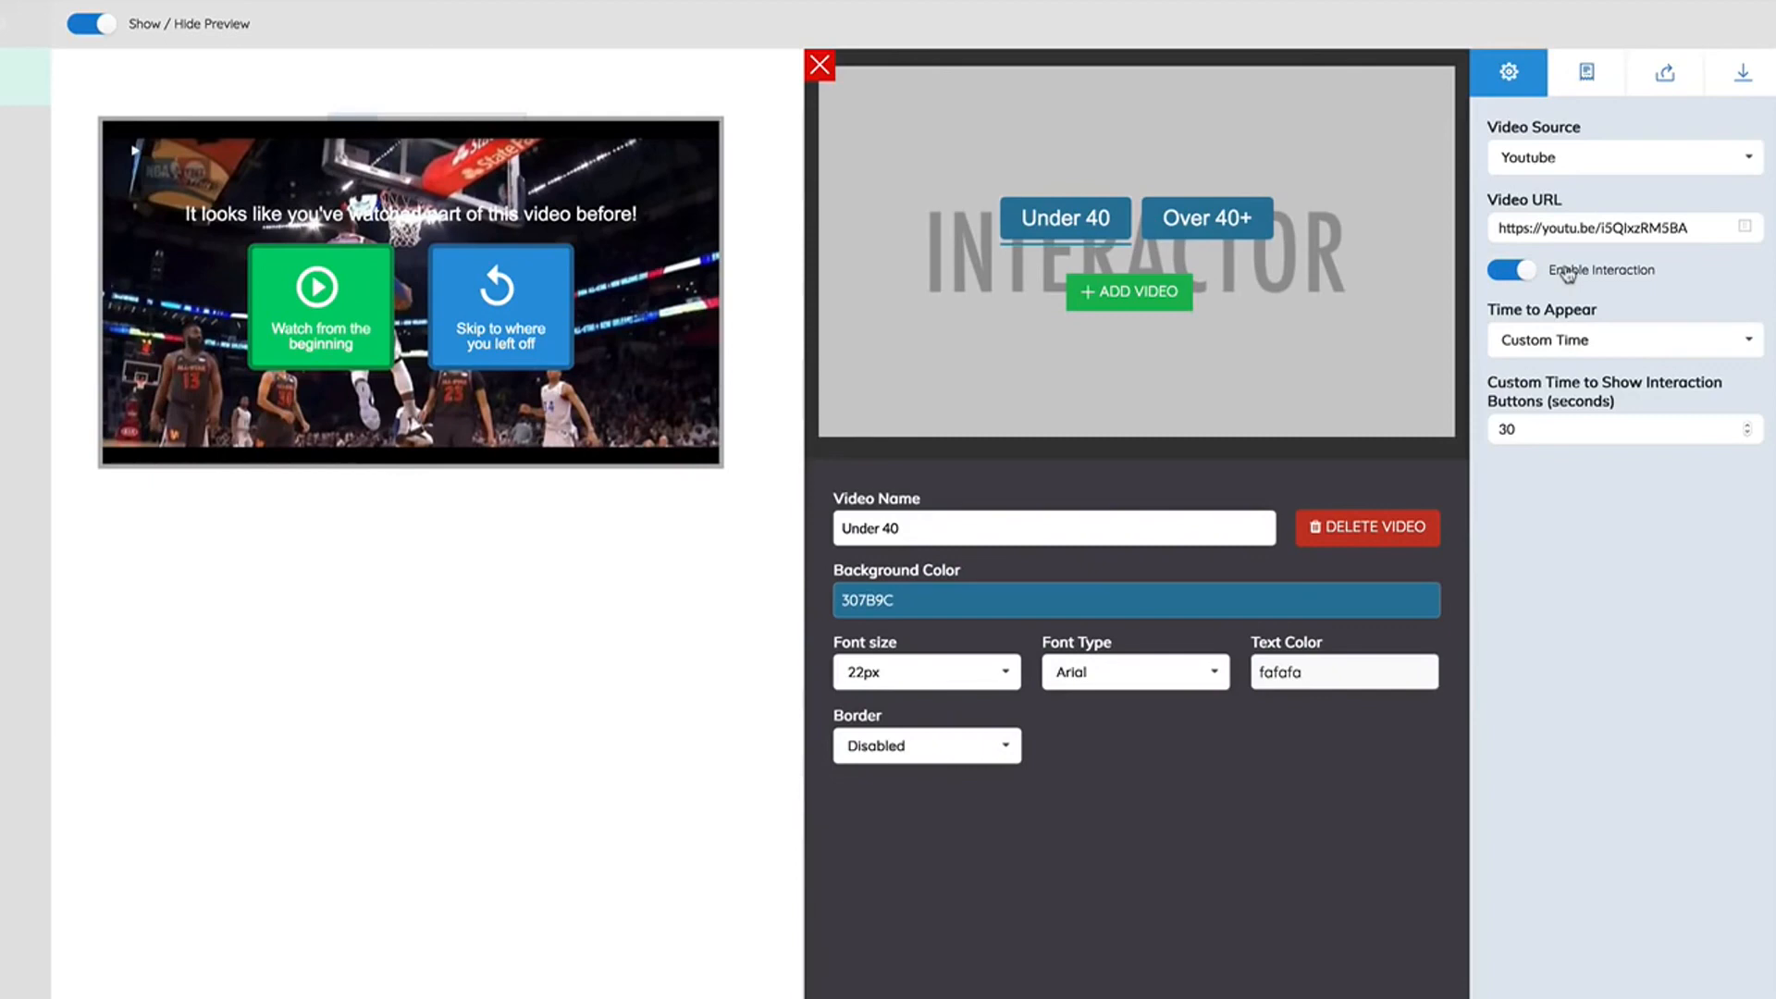
left_click(1150, 294)
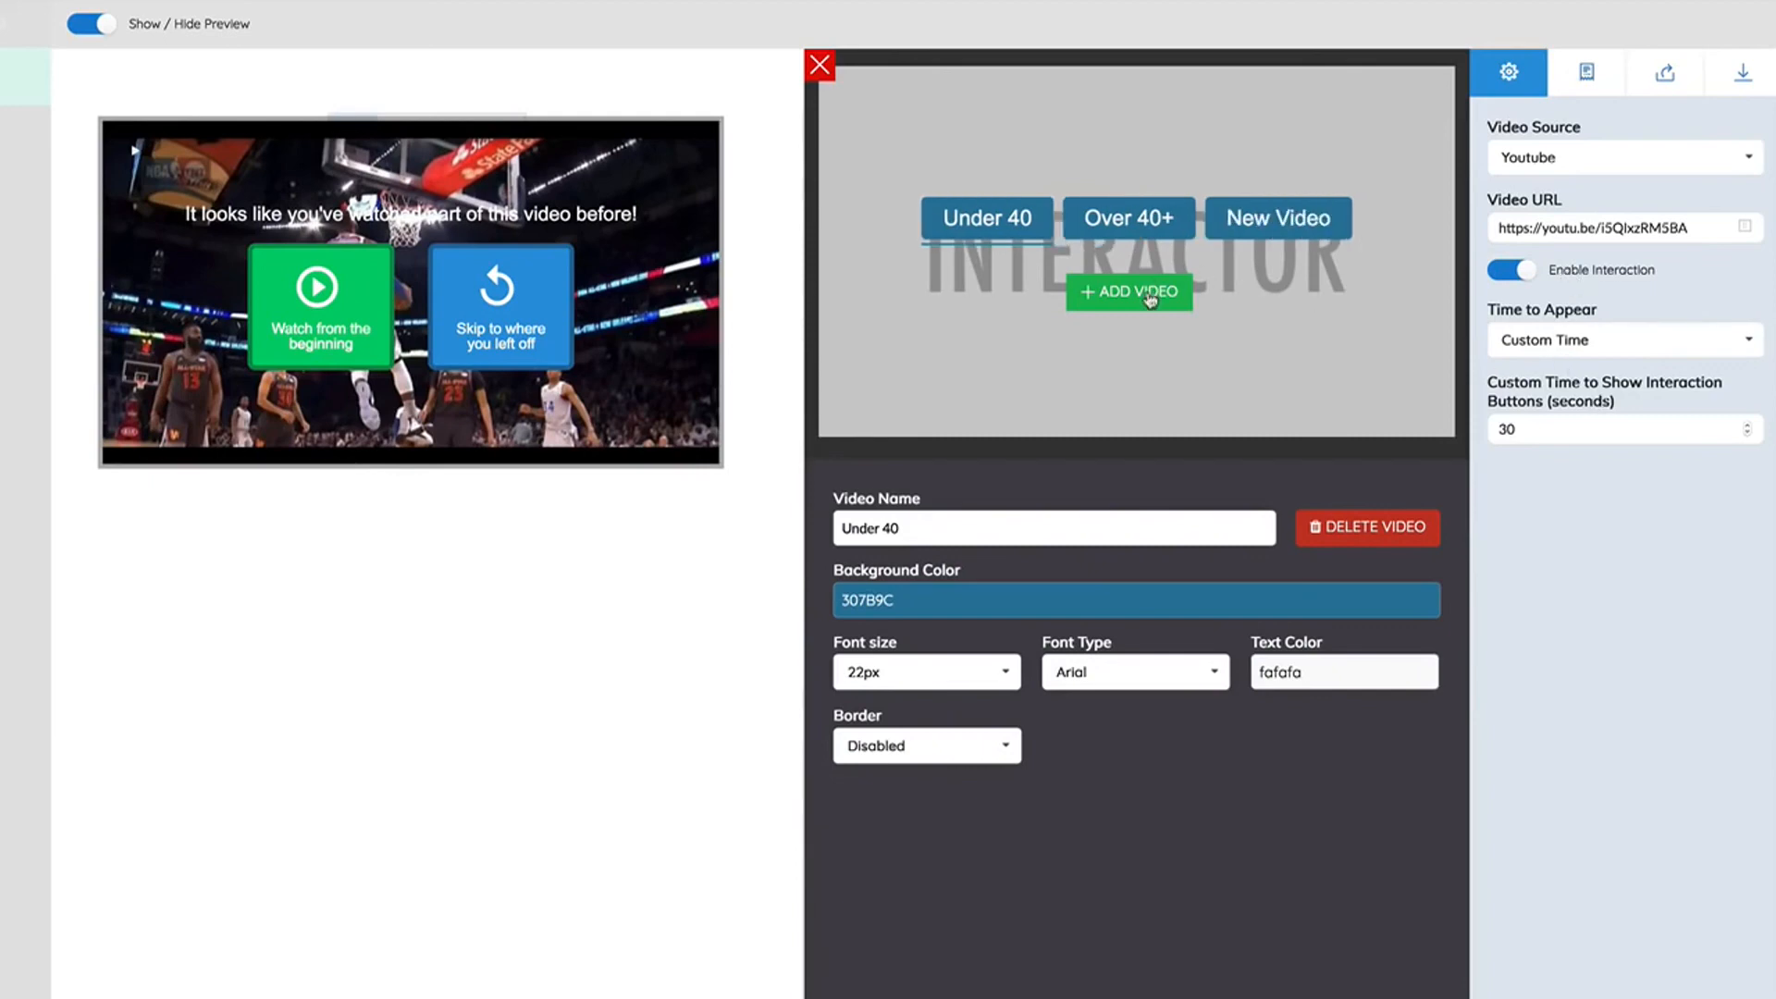
left_click(1150, 294)
left_click(1150, 294)
left_click(820, 65)
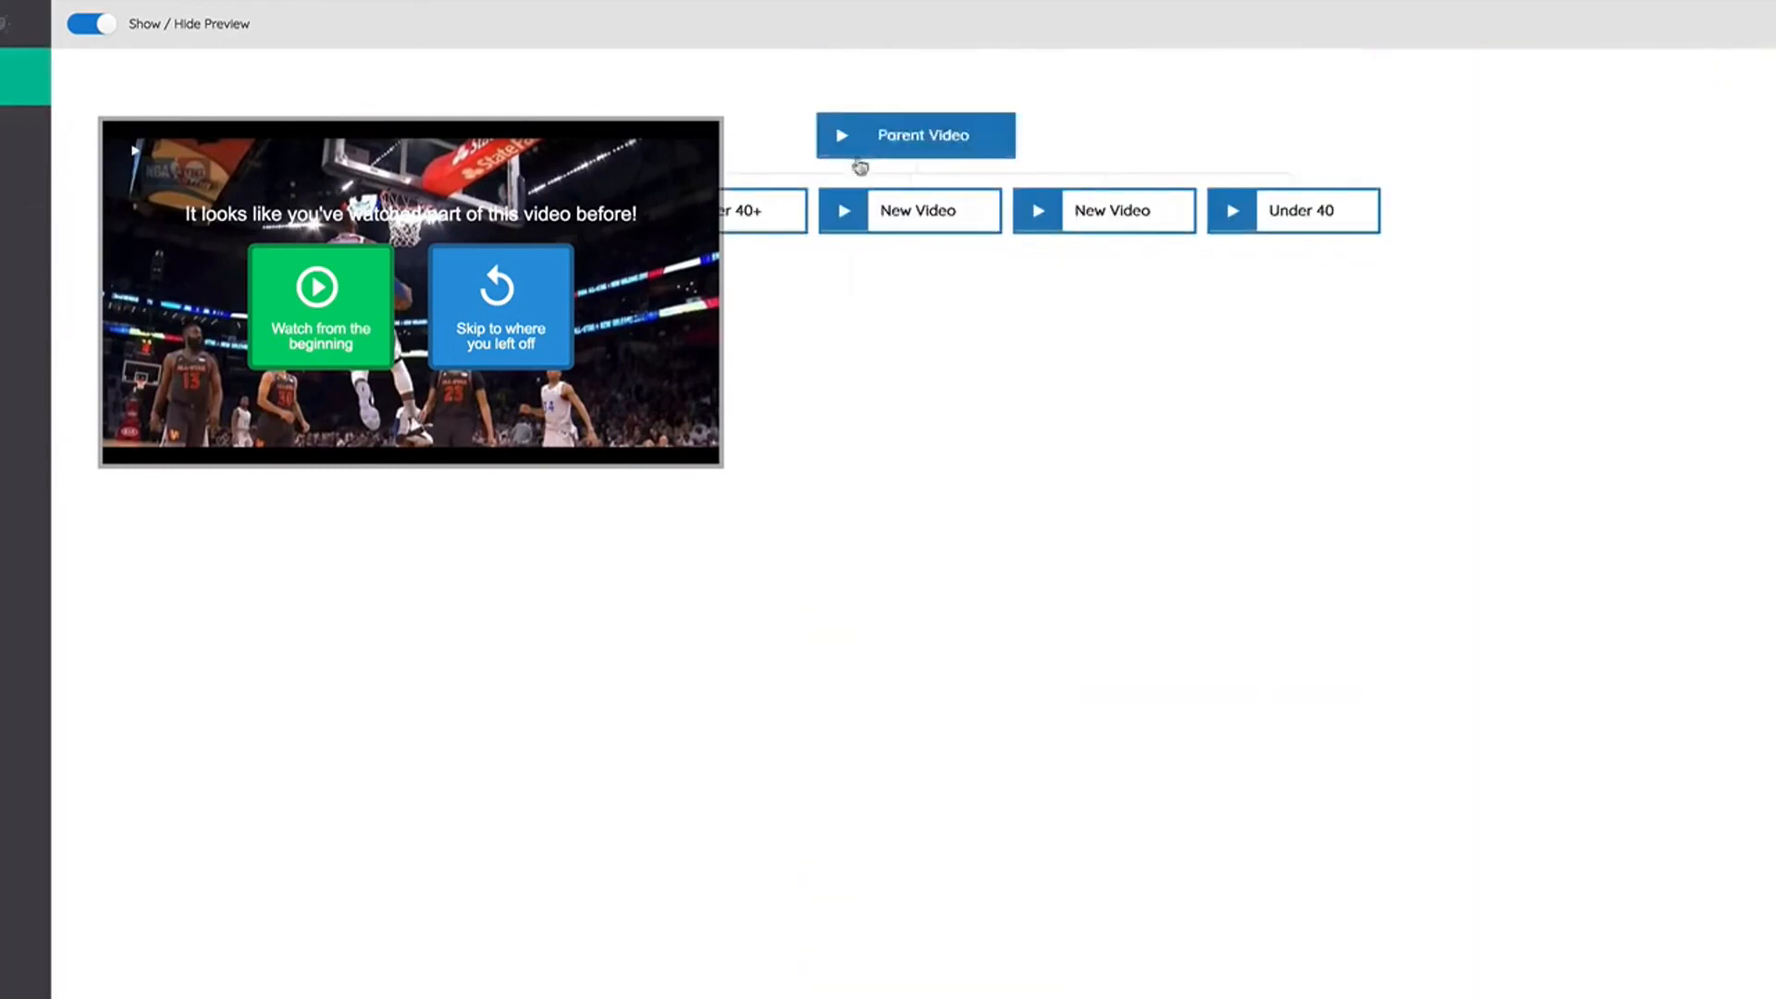
- Move the whole video tree below the preview player so that its branches are unobstructed
left_click_drag(862, 159, 633, 668)
left_click(625, 650)
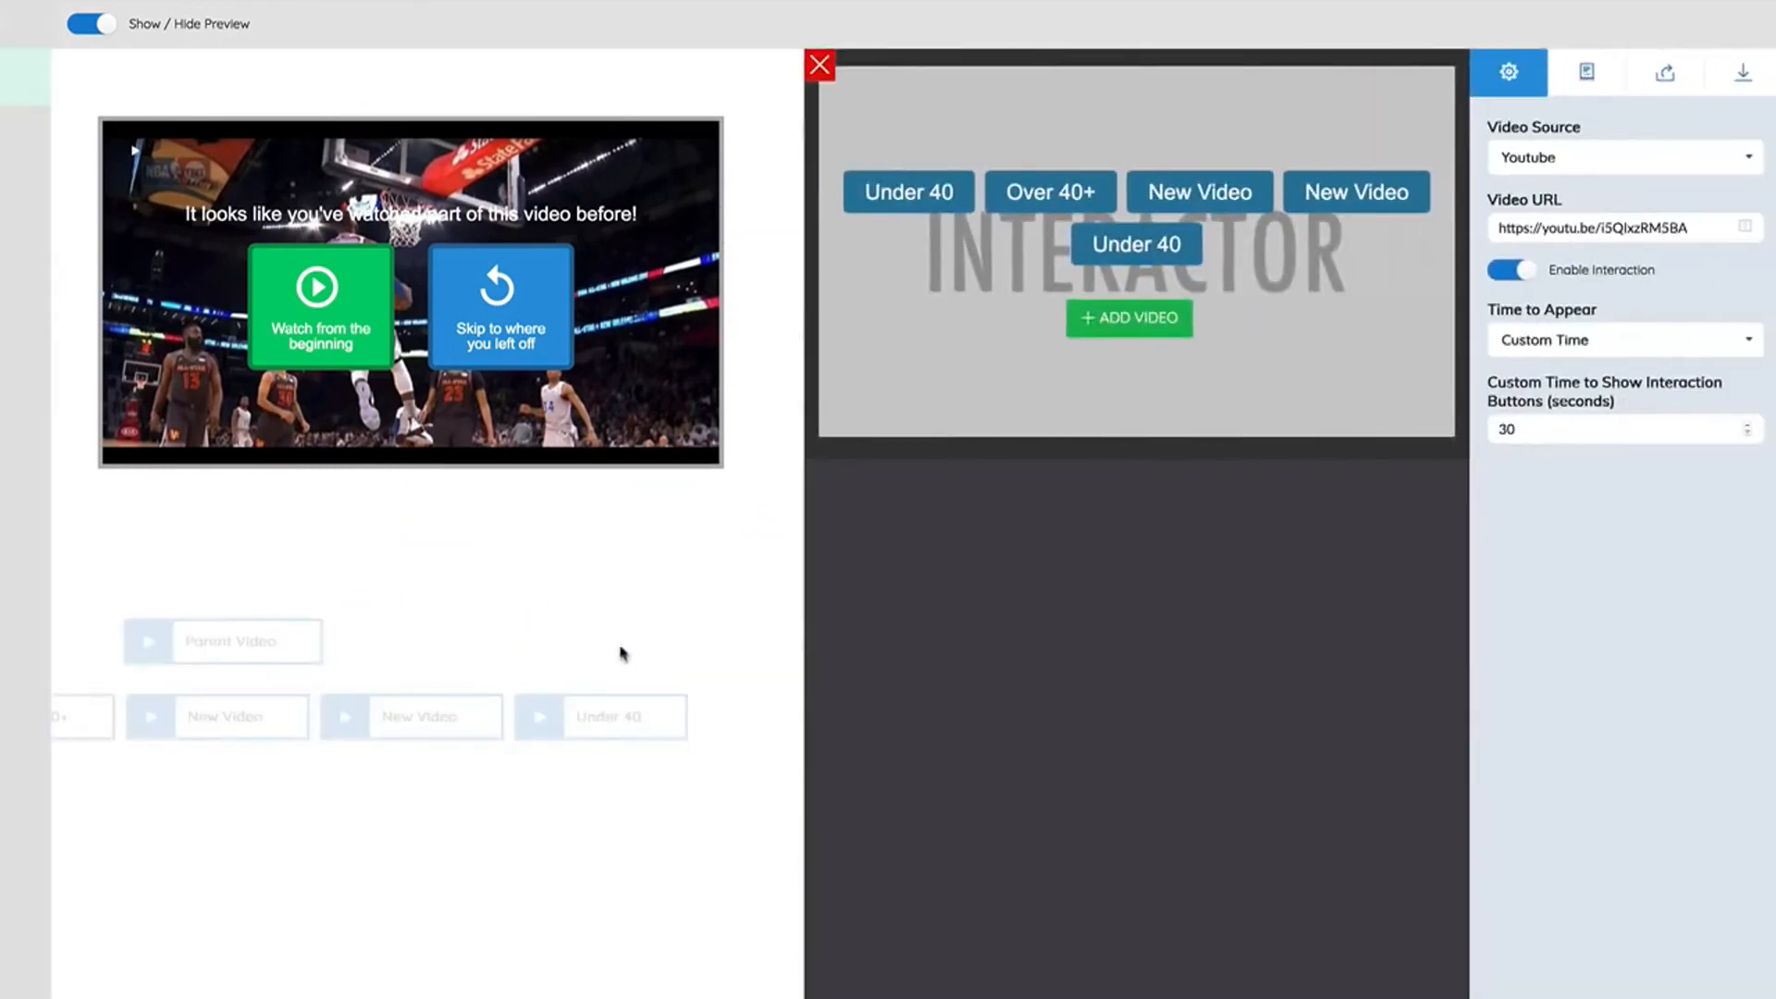
left_click(820, 65)
- Examine the lead capture form, share gateway and CTA settings of the first Under 40 video, then return to the tree
left_click(242, 717)
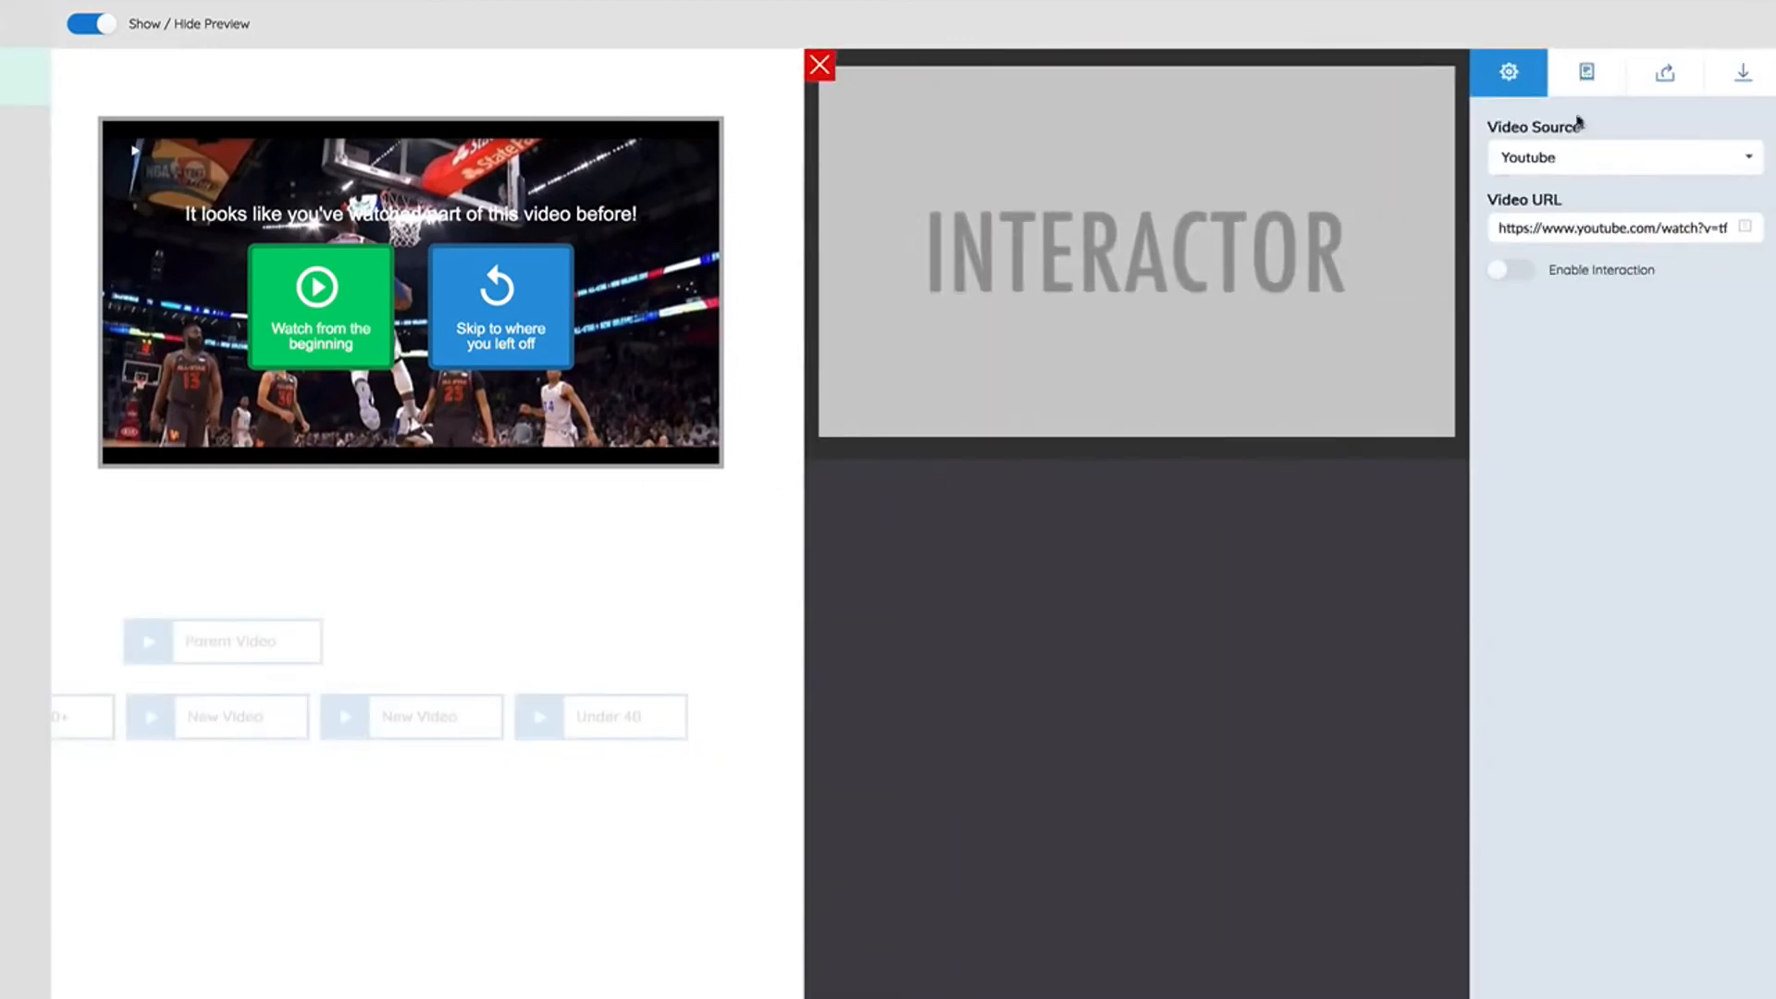
left_click(1591, 82)
left_click(1651, 83)
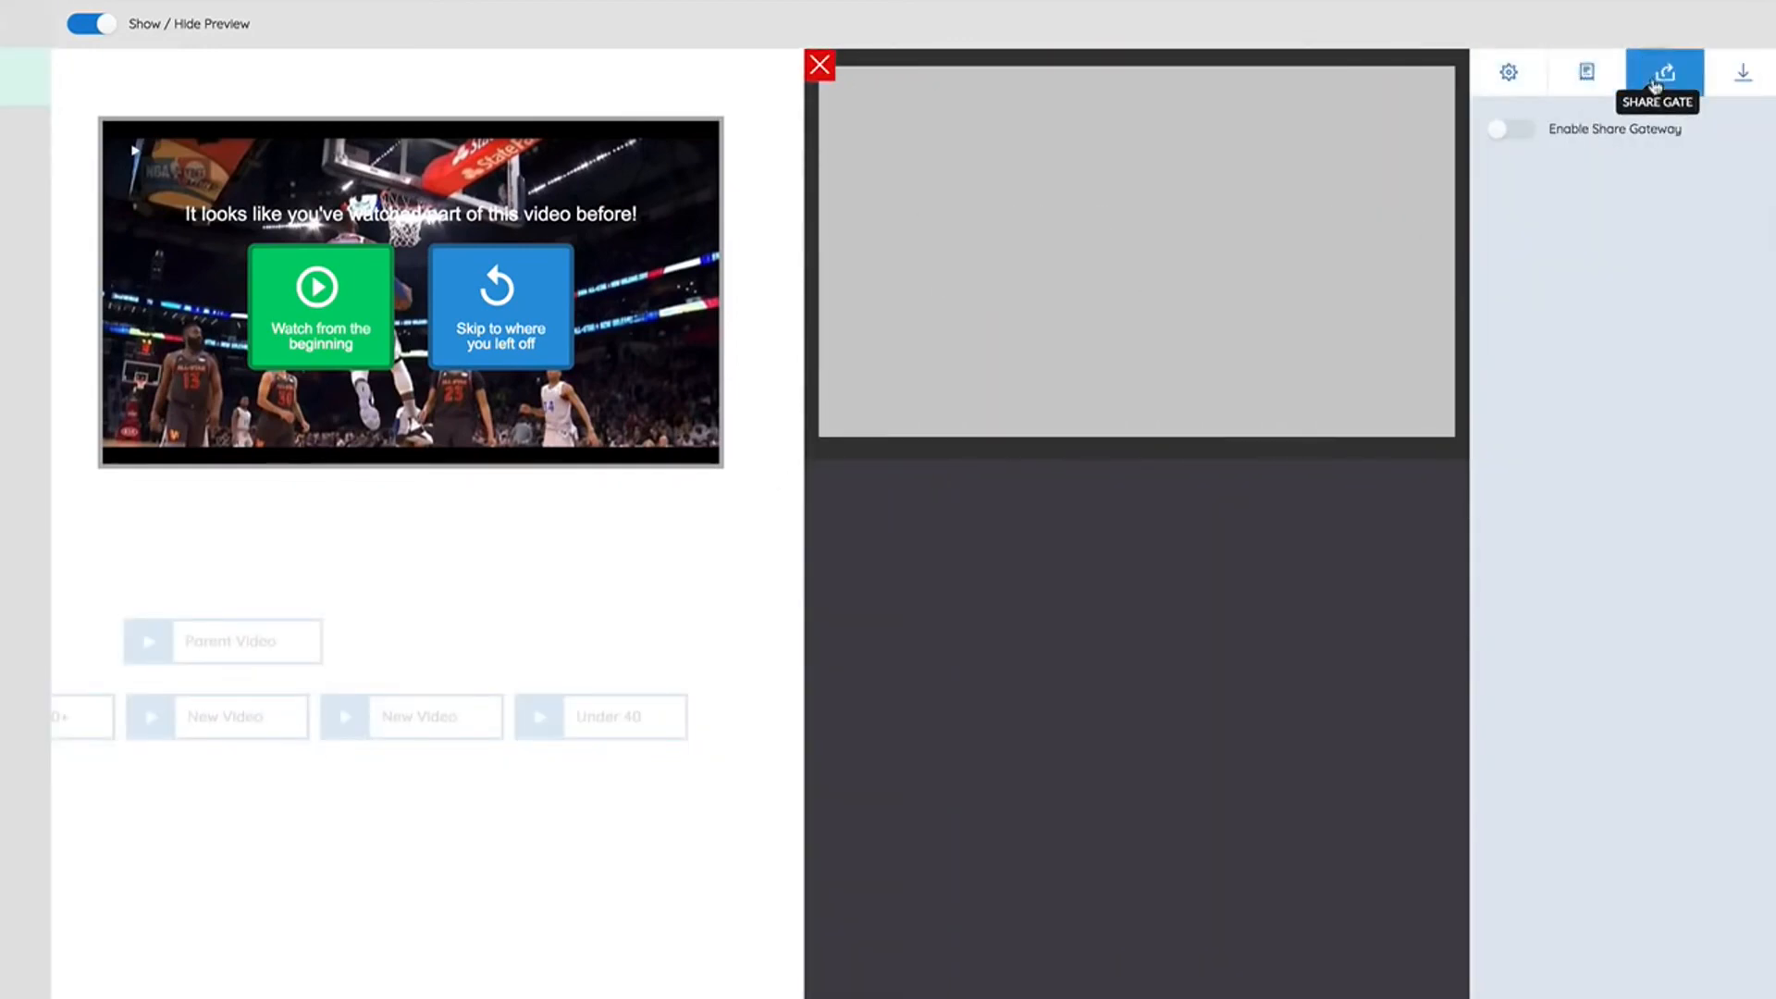
left_click(1742, 76)
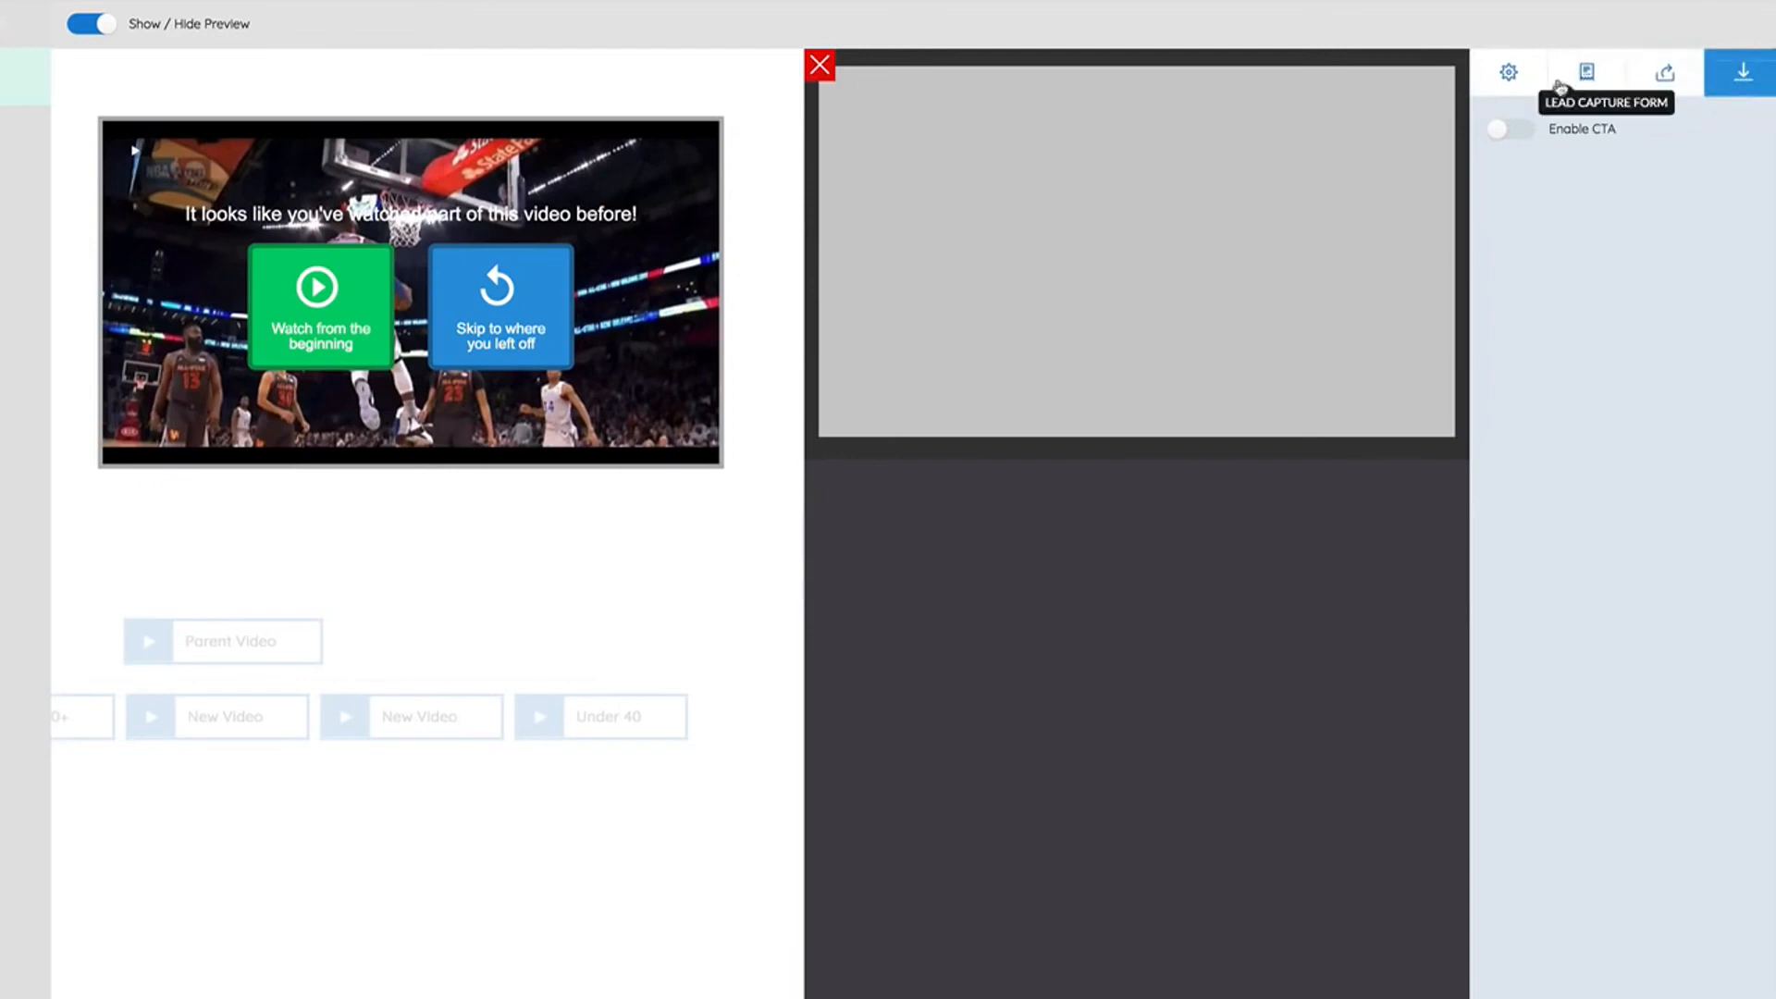
left_click(814, 69)
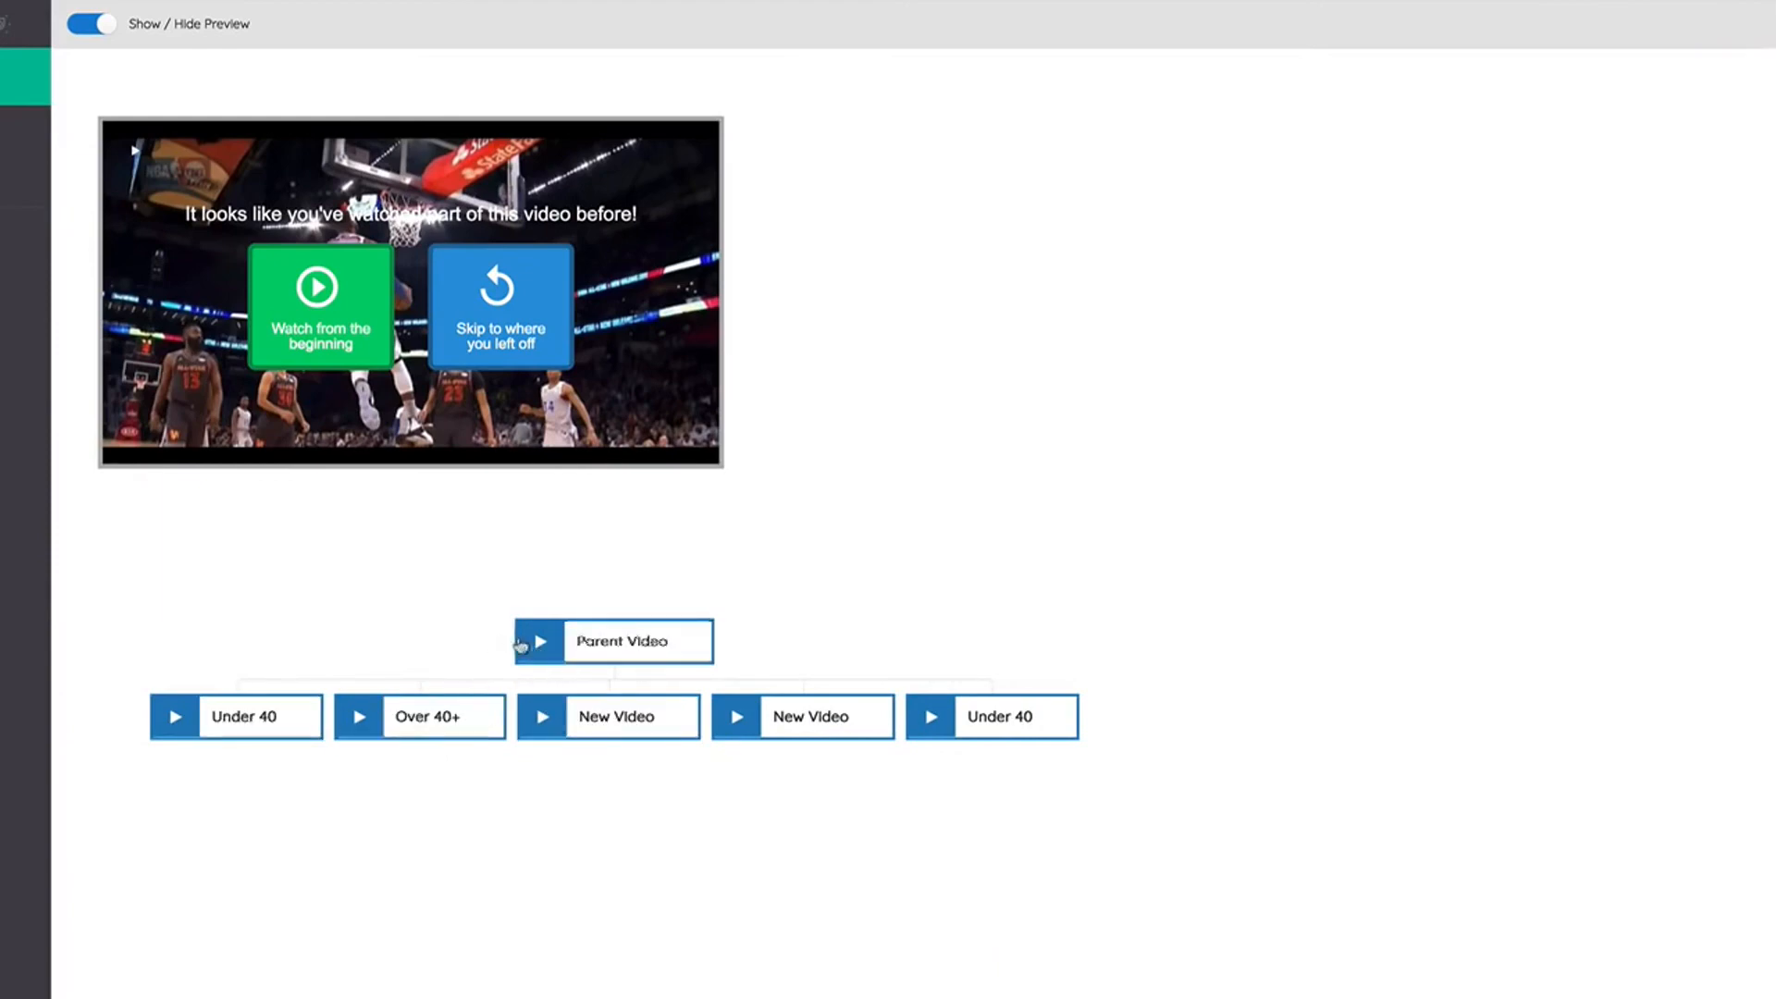
- Enable interaction on the Over 40+ video, add two interaction videos to it and return to the tree
left_click(441, 718)
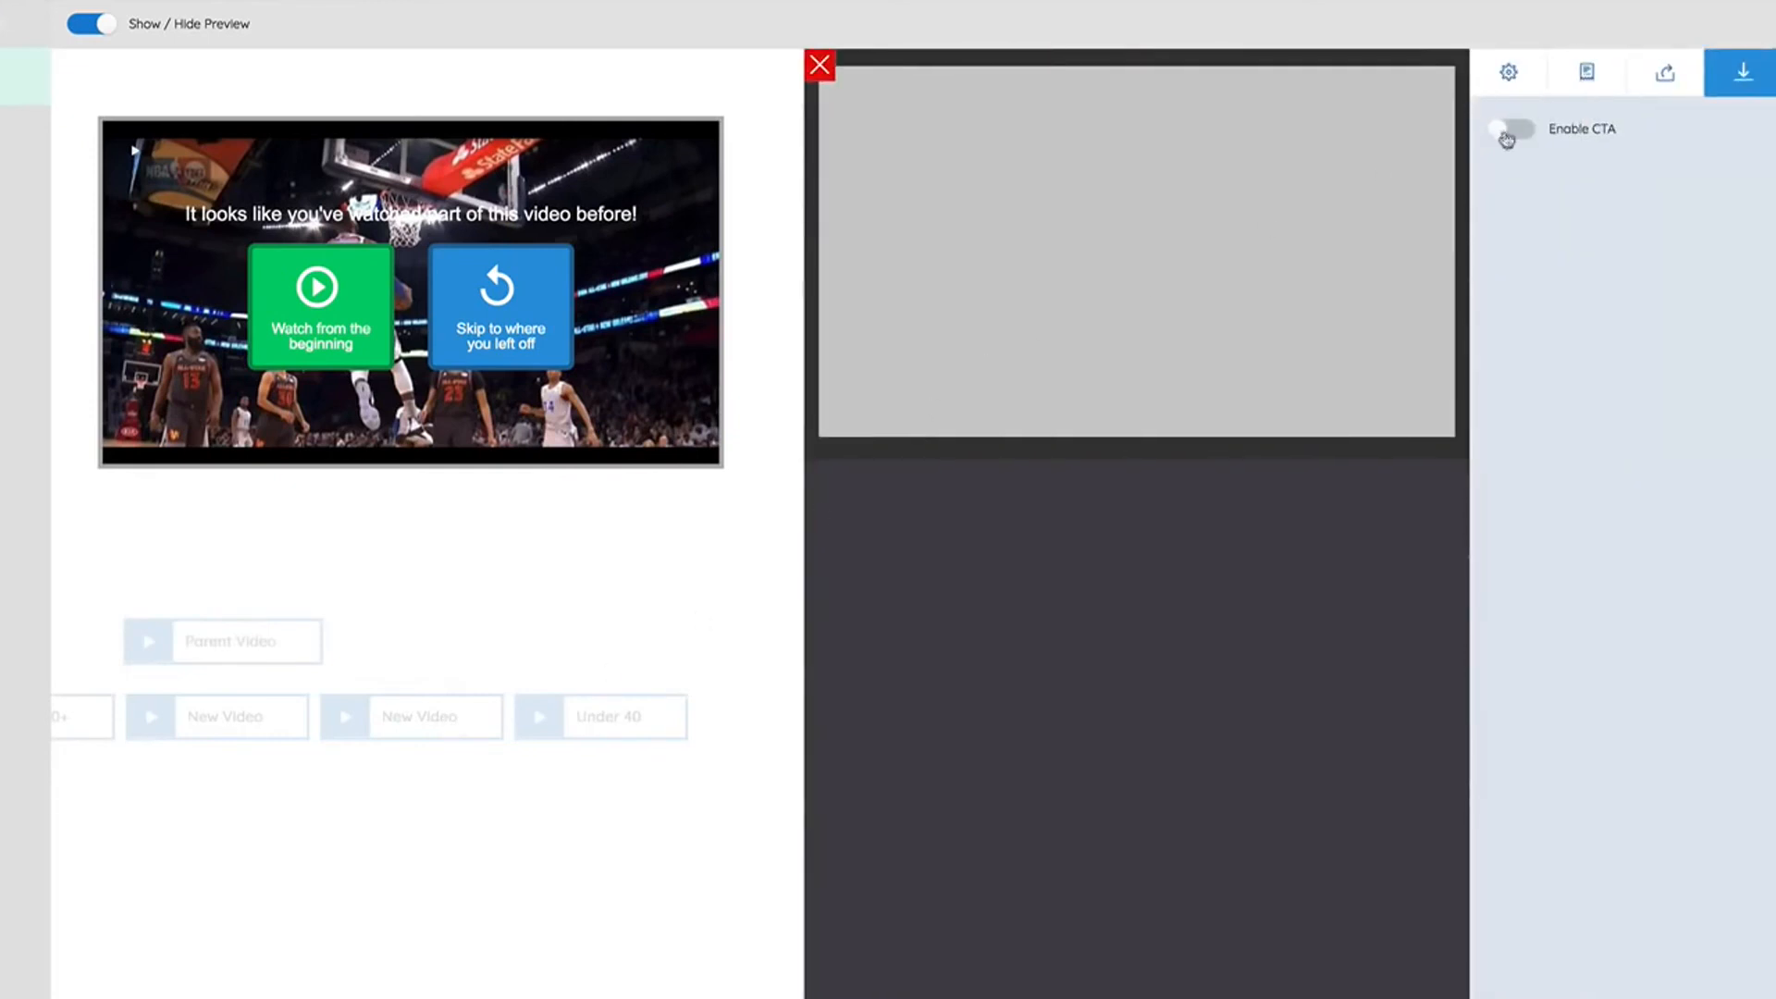
left_click(1518, 81)
left_click(1505, 271)
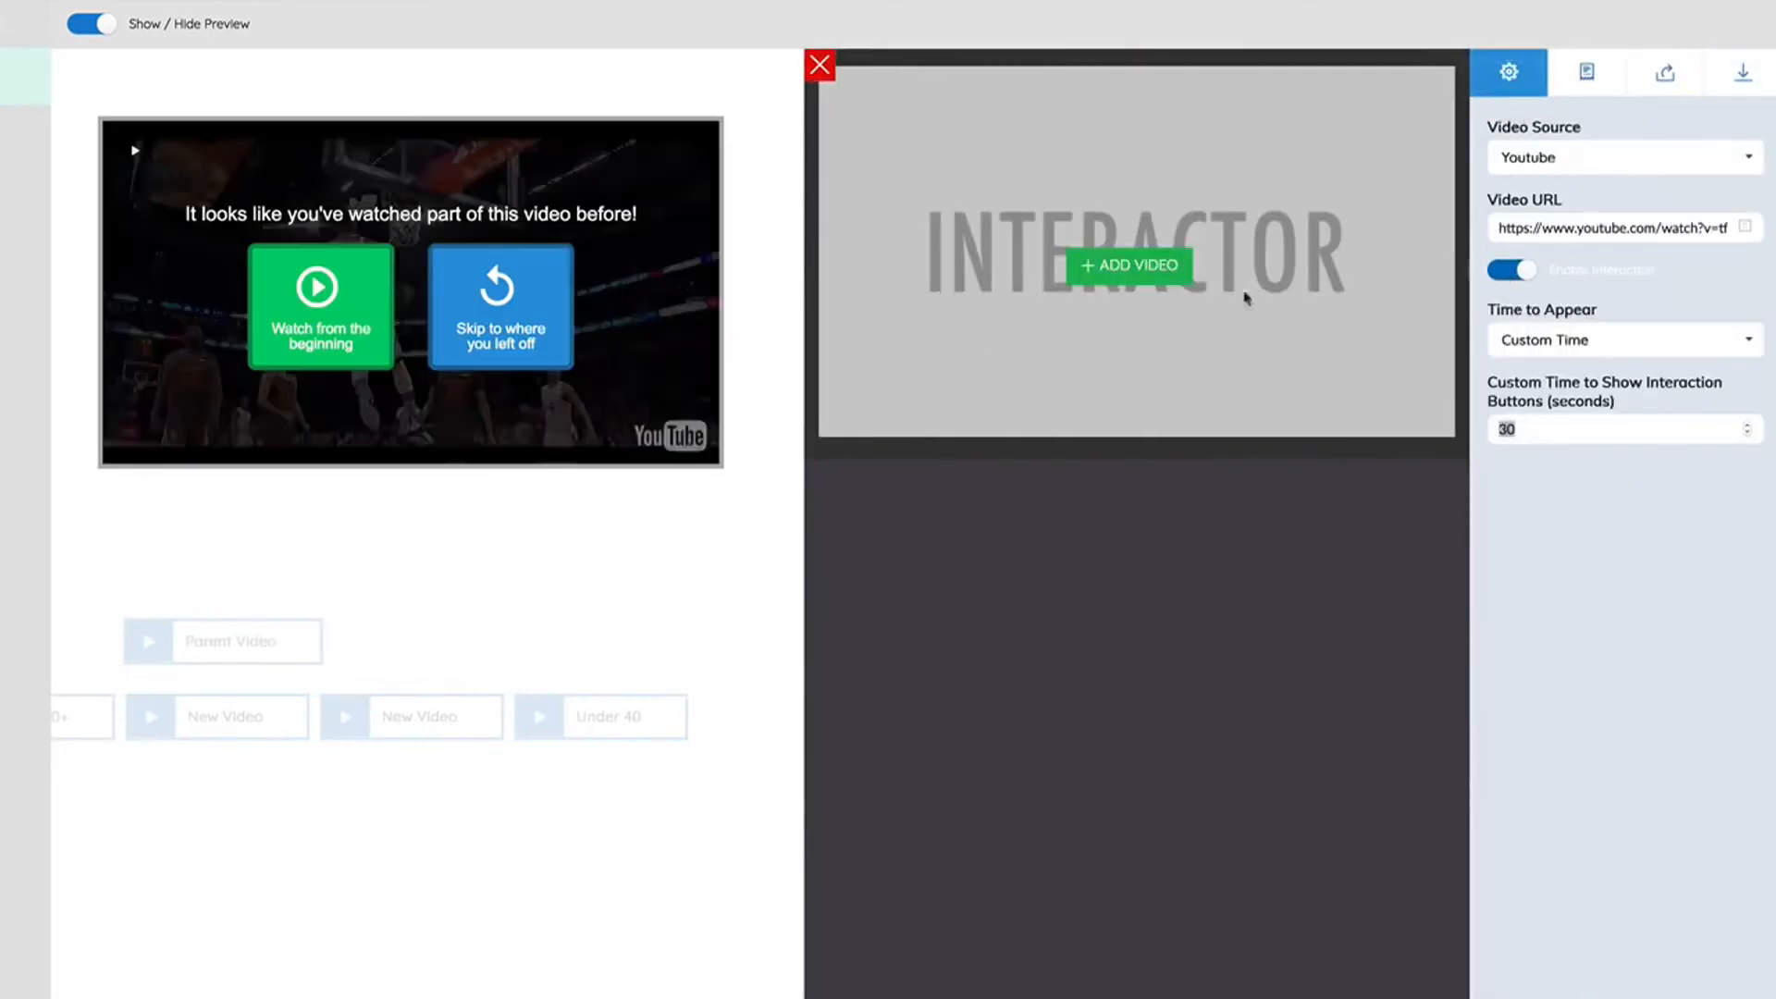
left_click(1156, 266)
left_click(1166, 294)
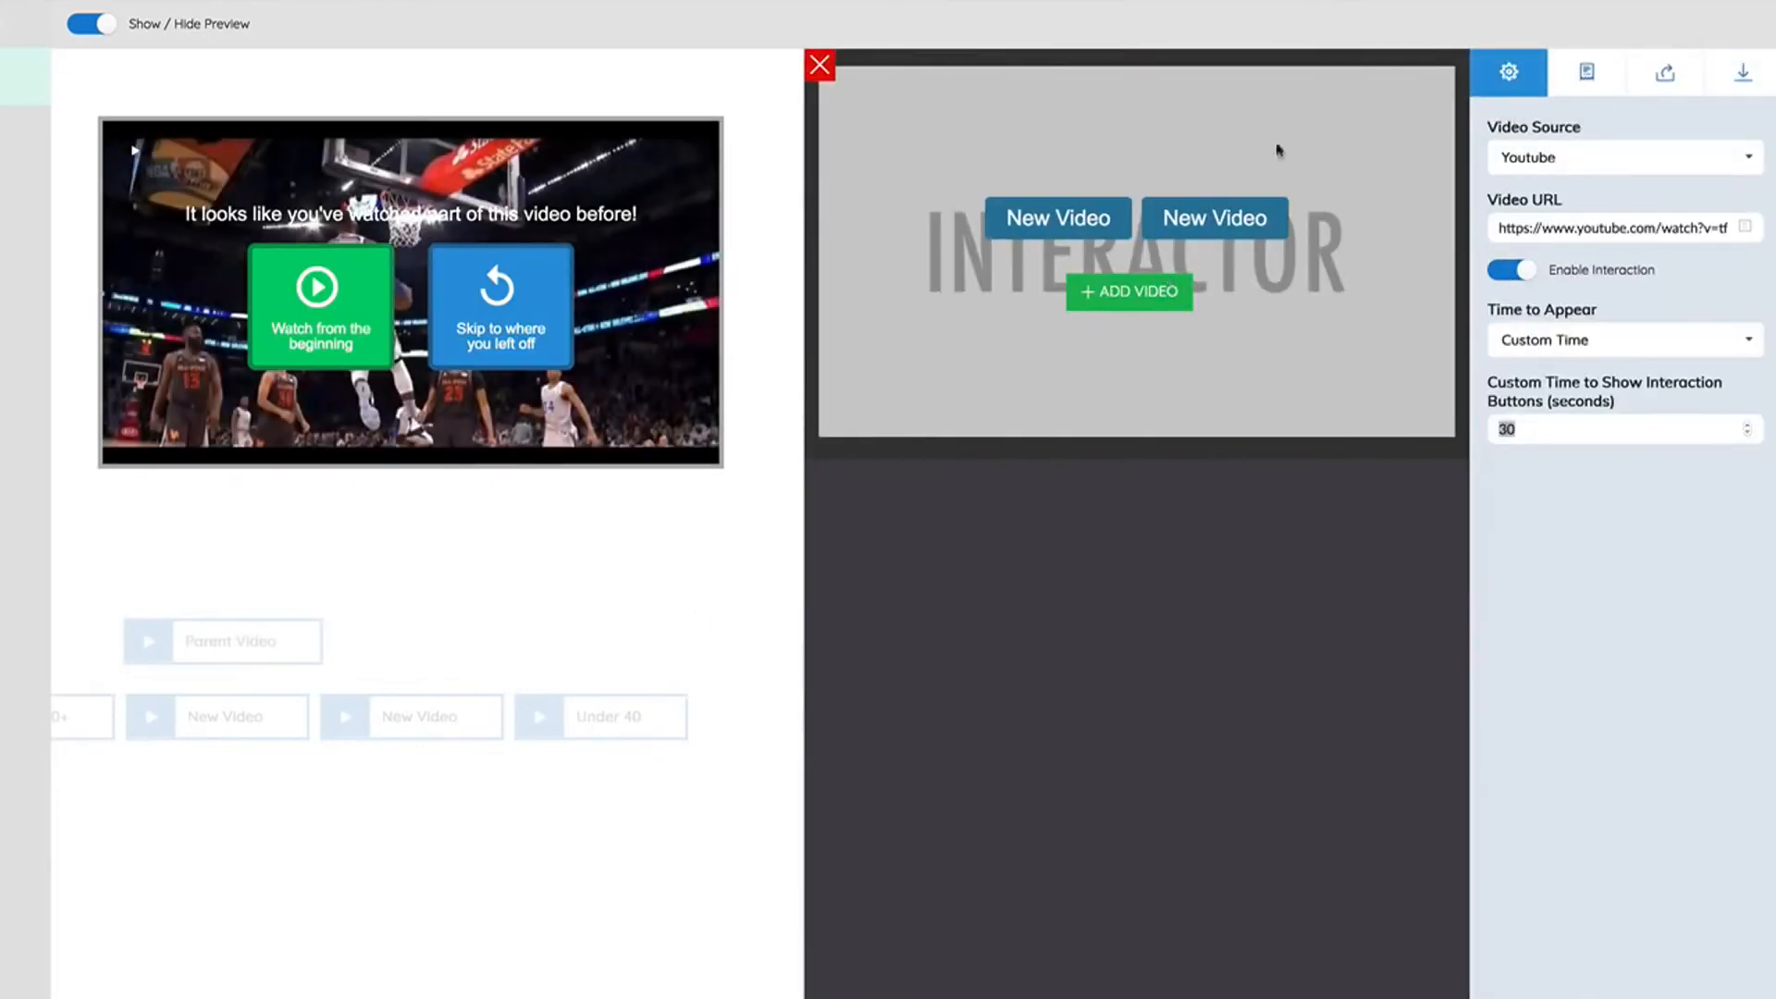
left_click(818, 72)
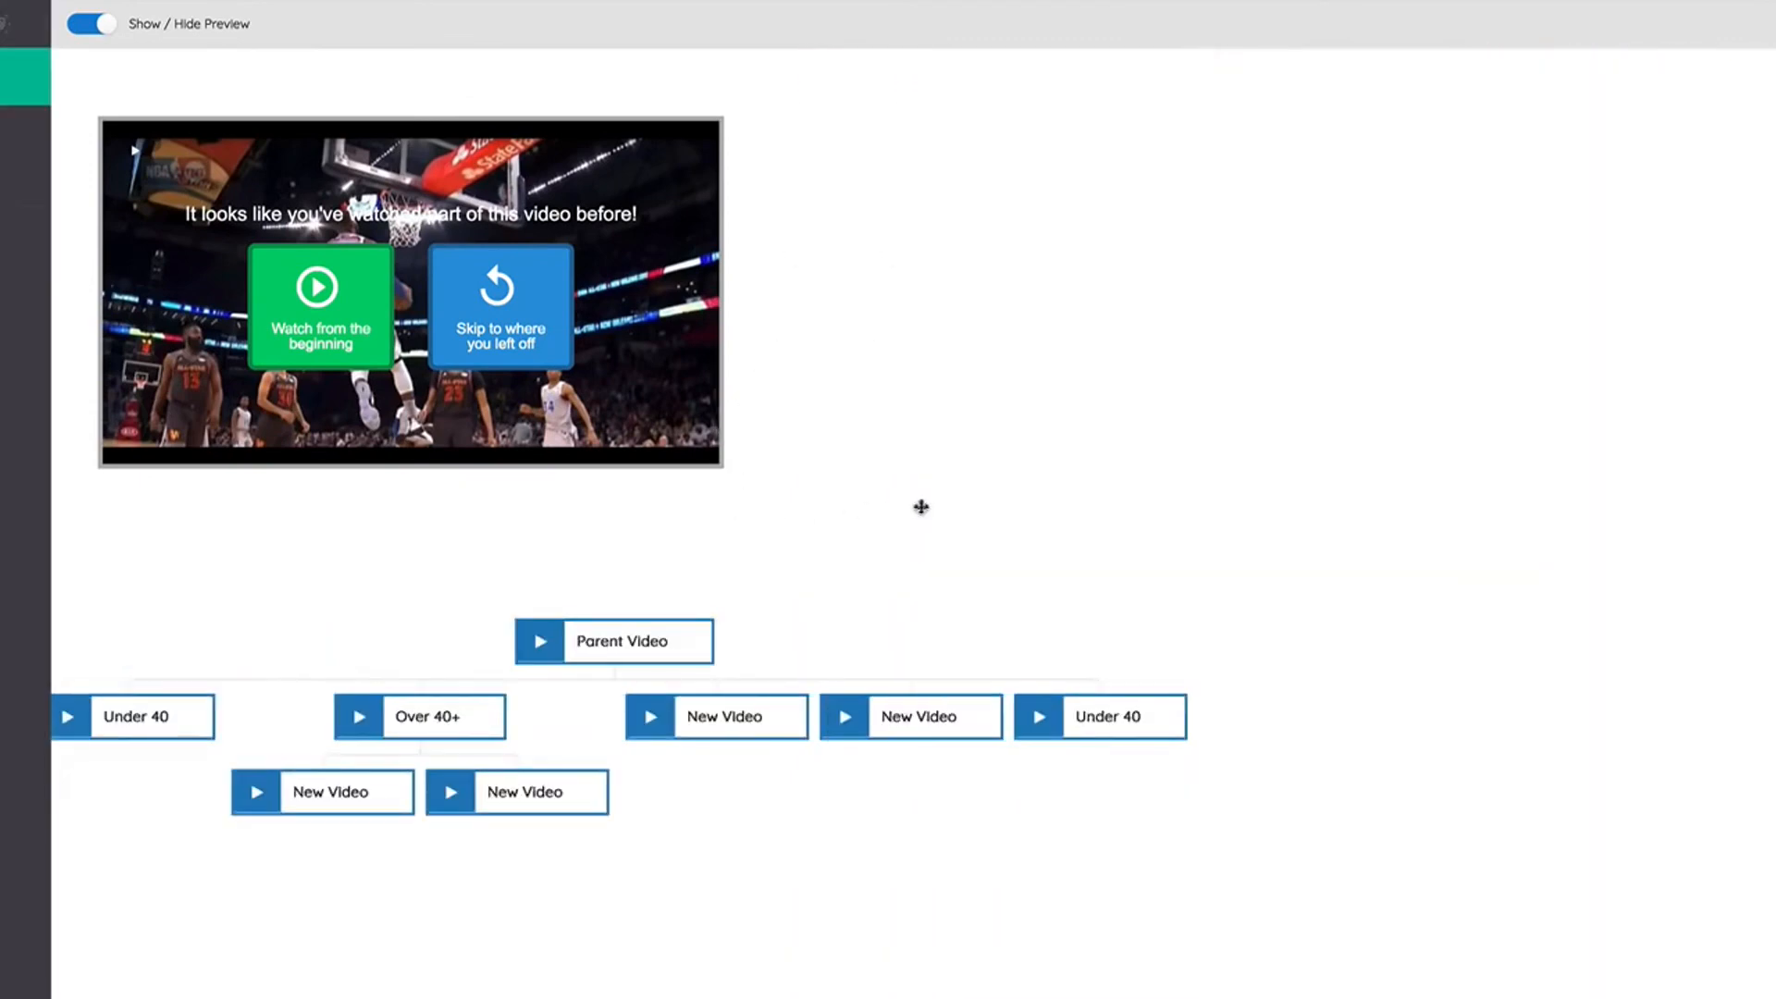